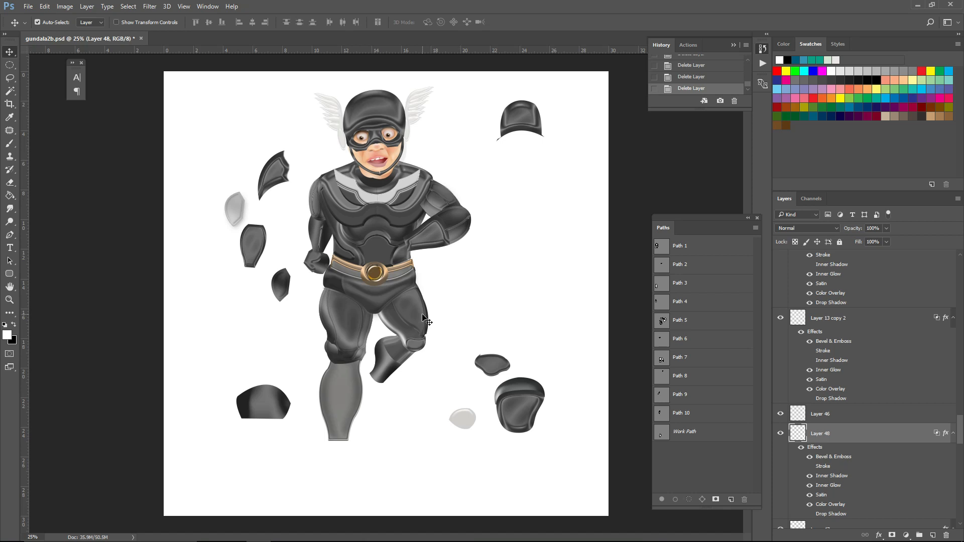
- Set the Color Overlay of the straight leg's calf layer (Layer 10 copy 2) to near-black 191818 at about 66% opacity
{"action": "left_click", "coordinate": [346, 383]}
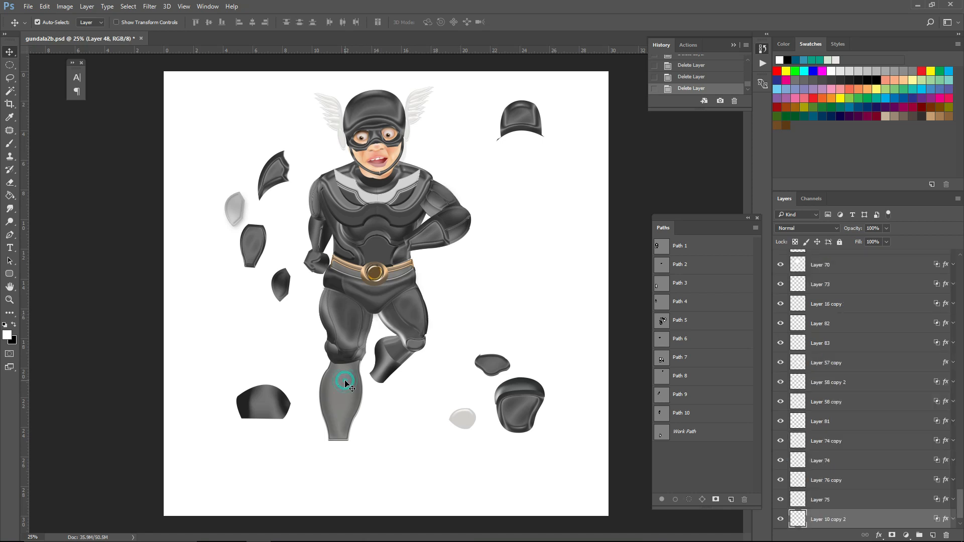
{"action": "left_click", "coordinate": [345, 384]}
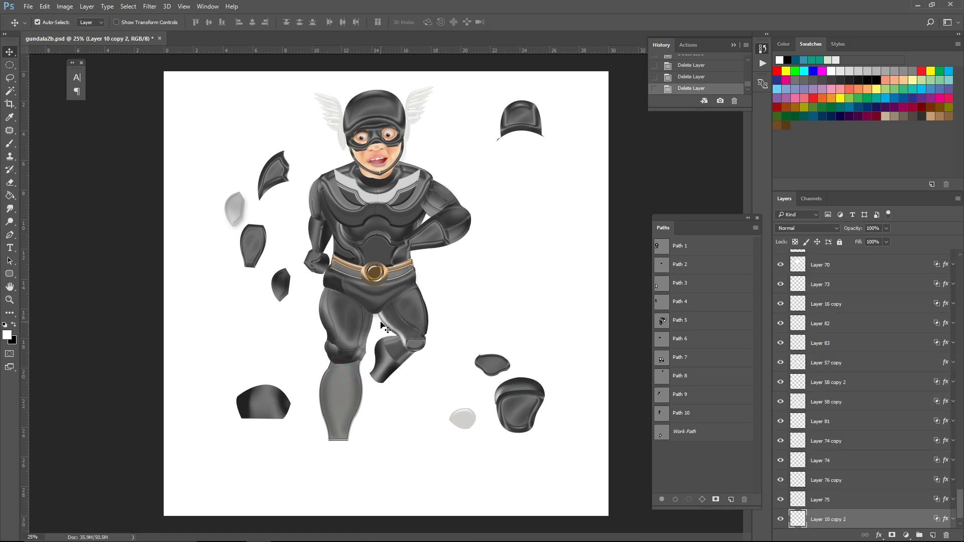
{"action": "left_click", "coordinate": [326, 317]}
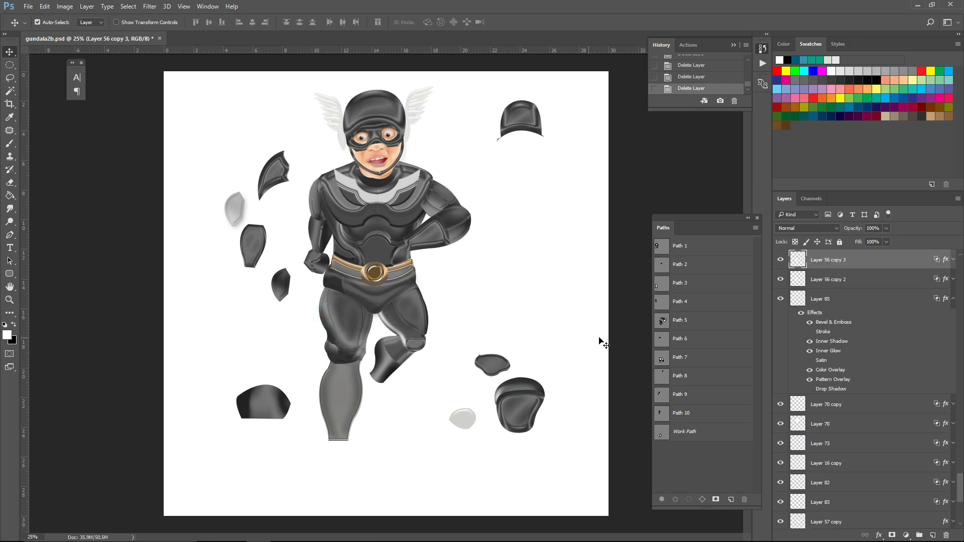
{"action": "left_click", "coordinate": [352, 404]}
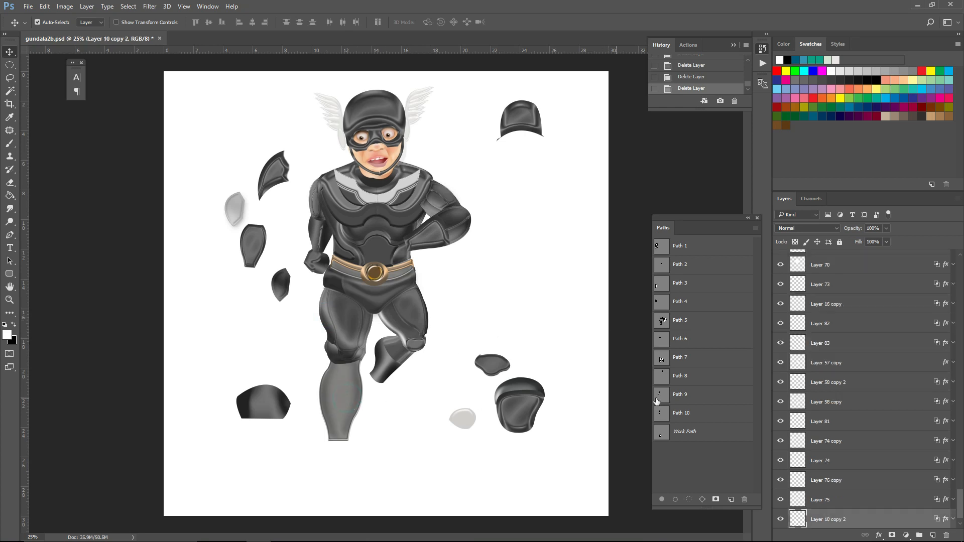
{"action": "left_click", "coordinate": [854, 521]}
{"action": "double_click", "coordinate": [853, 521]}
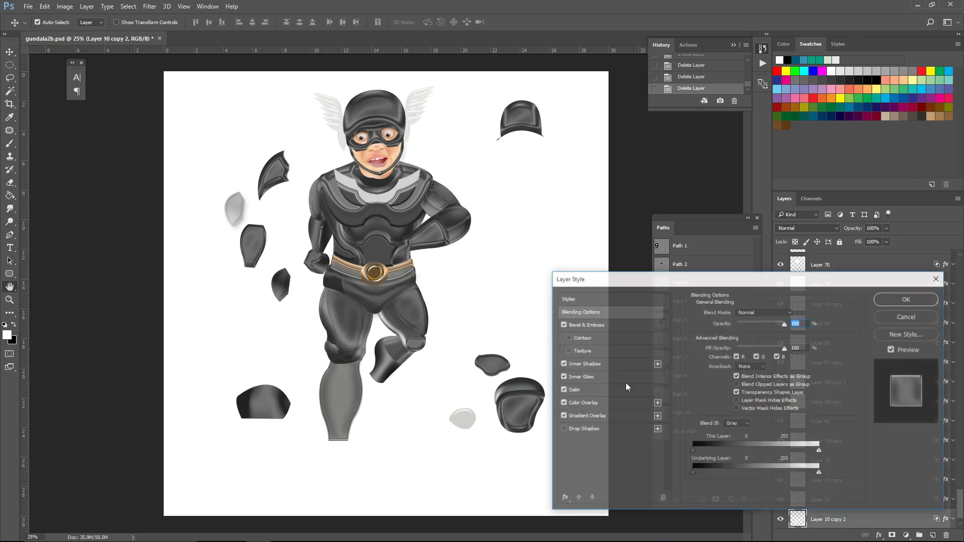
{"action": "left_click", "coordinate": [582, 402]}
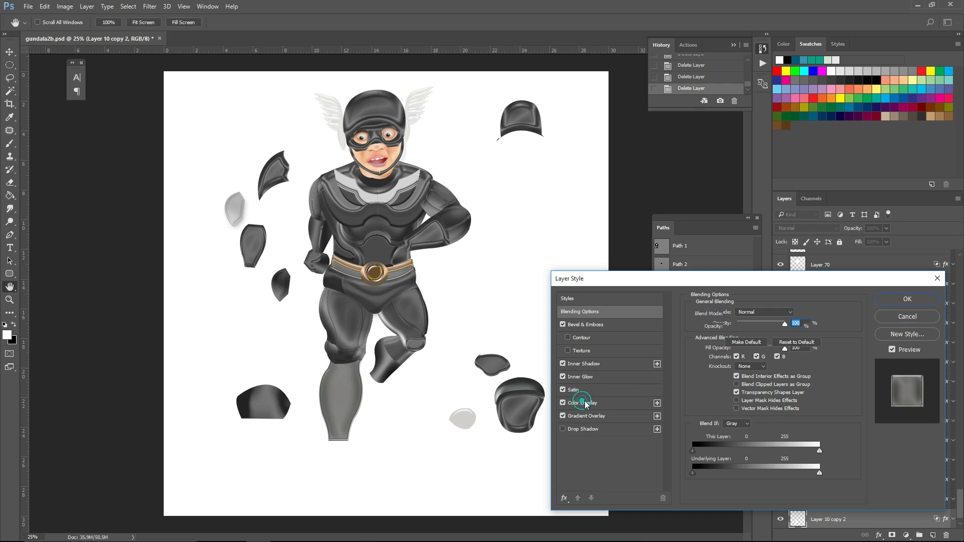
{"action": "left_click_drag", "start_coordinate": [756, 326], "coordinate": [778, 335]}
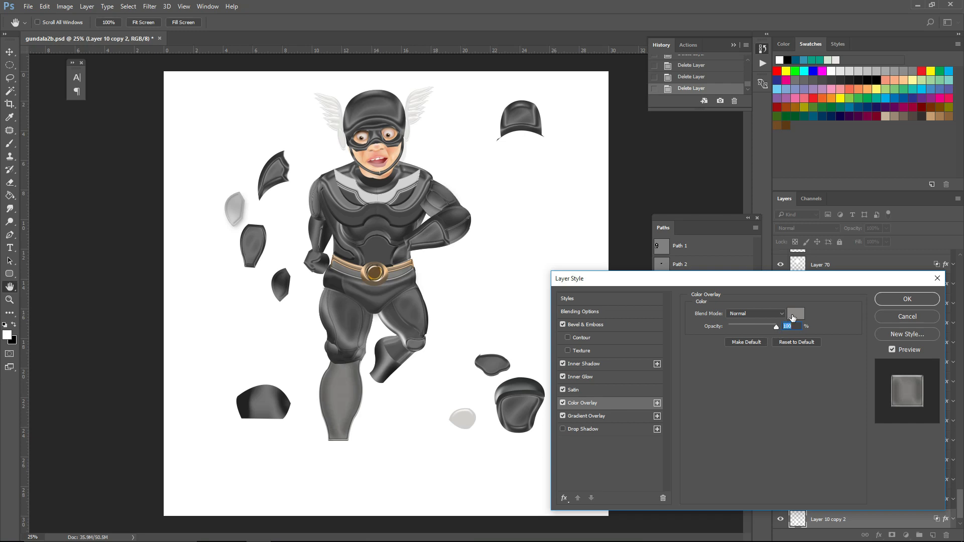
{"action": "left_click", "coordinate": [796, 313]}
{"action": "left_click", "coordinate": [665, 493]}
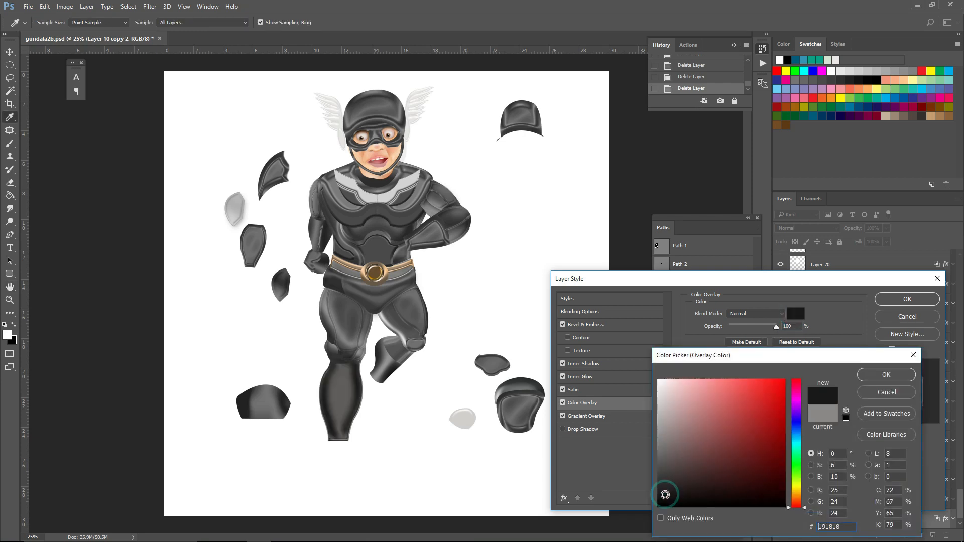
{"action": "left_click", "coordinate": [880, 375]}
{"action": "left_click_drag", "start_coordinate": [767, 327], "coordinate": [763, 327]}
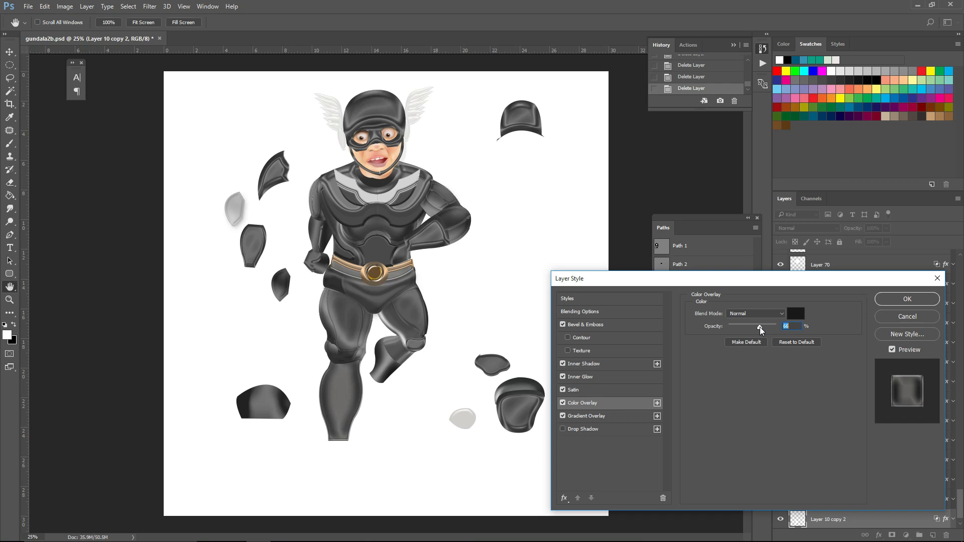
{"action": "left_click", "coordinate": [888, 298]}
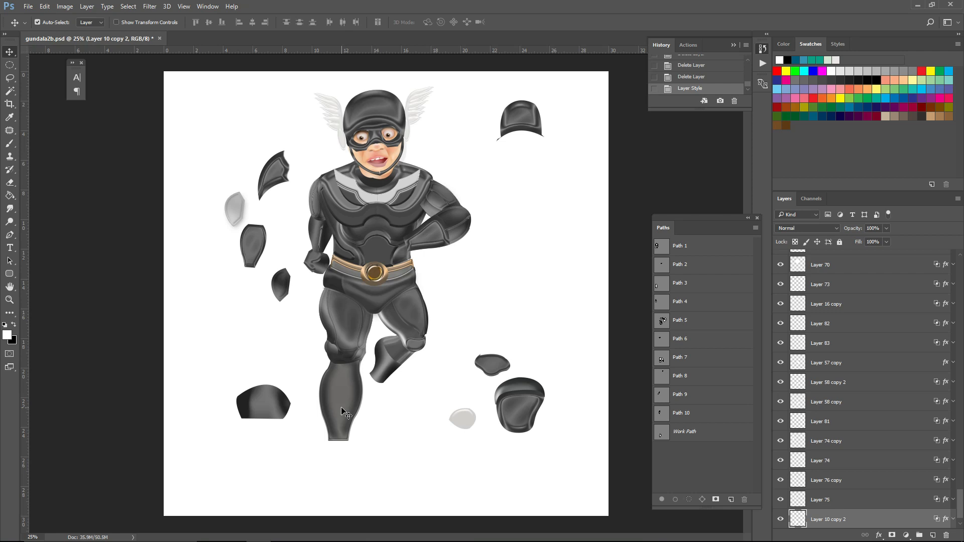
- Examine the bent leg's open lower end up close
{"action": "left_click", "coordinate": [387, 369]}
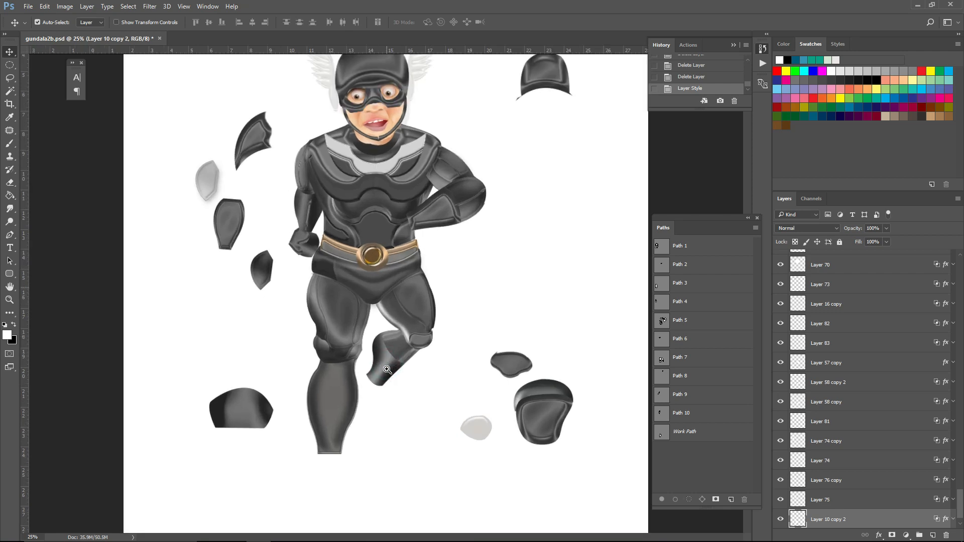
{"action": "left_click", "coordinate": [387, 370]}
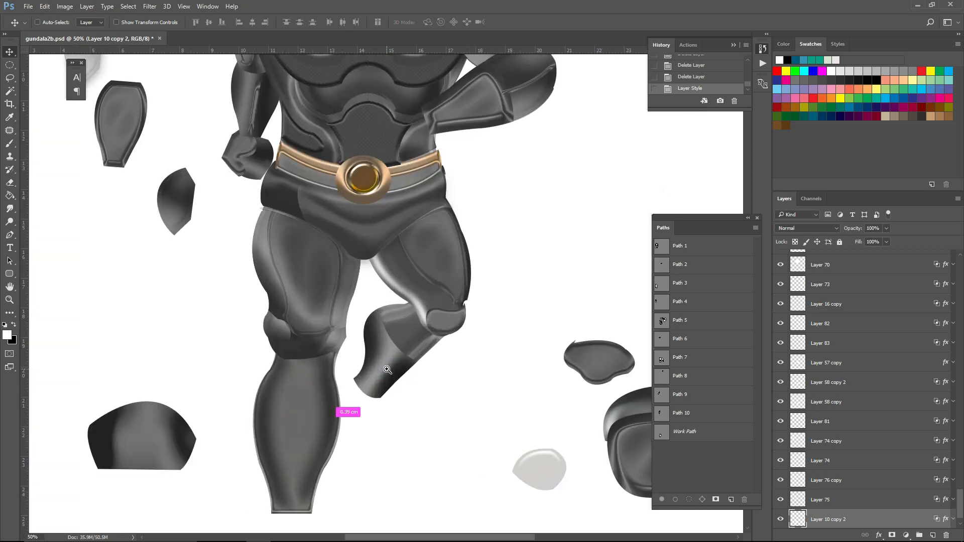
{"action": "left_click", "coordinate": [387, 369]}
{"action": "left_click", "coordinate": [390, 347]}
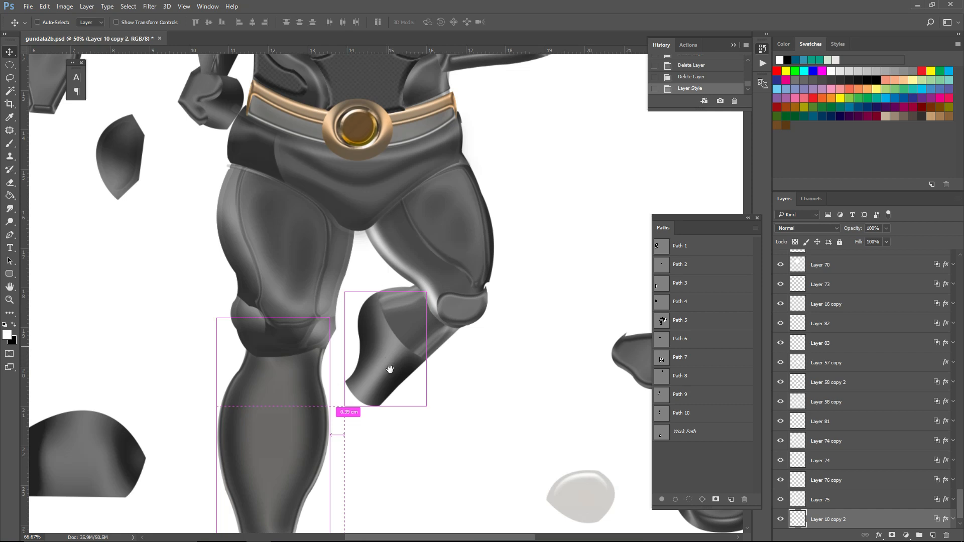
{"action": "left_click", "coordinate": [390, 370]}
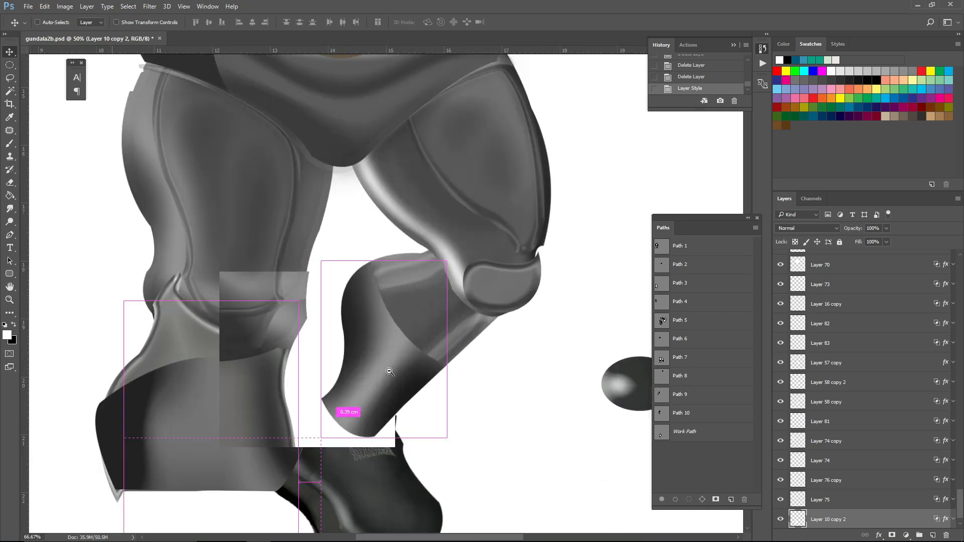
{"action": "left_click", "coordinate": [390, 371], "text": "alt"}
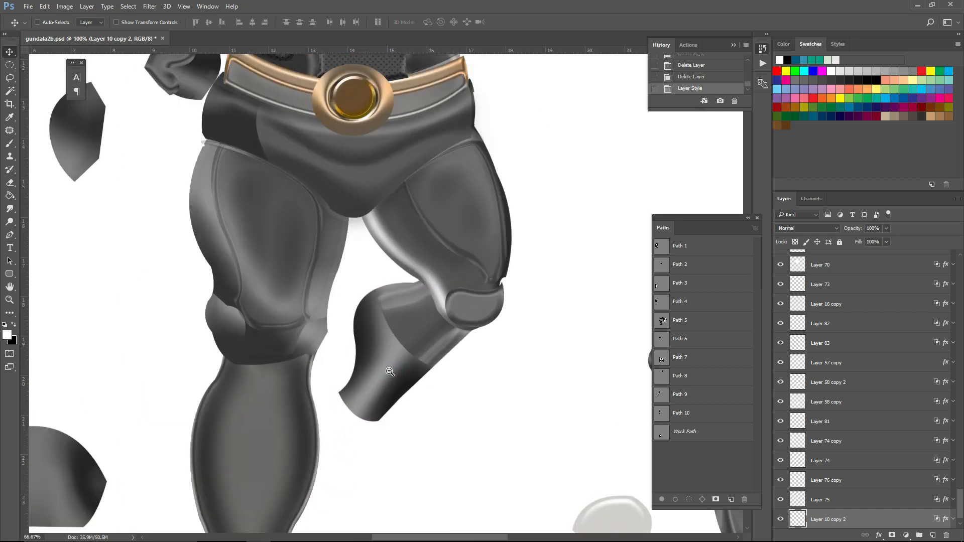
{"action": "left_click", "coordinate": [390, 372], "text": "alt"}
{"action": "left_click", "coordinate": [389, 372], "text": "alt"}
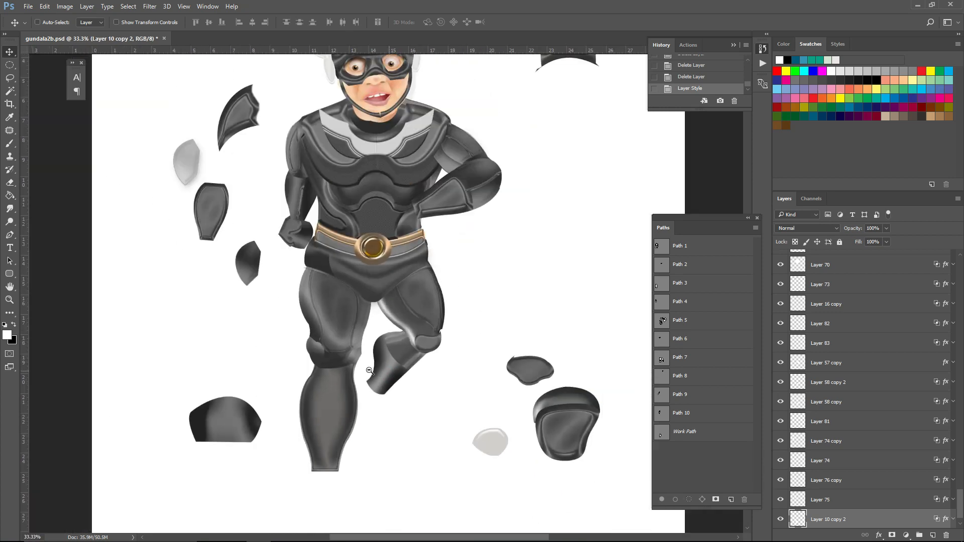
{"action": "left_click", "coordinate": [14, 237]}
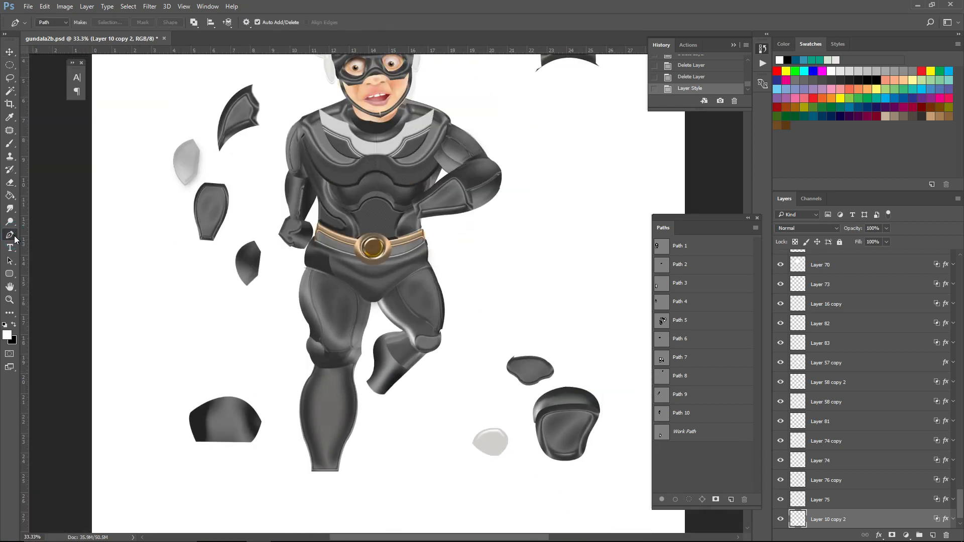
{"action": "left_click", "coordinate": [367, 376]}
{"action": "left_click_drag", "start_coordinate": [354, 387], "coordinate": [355, 399]}
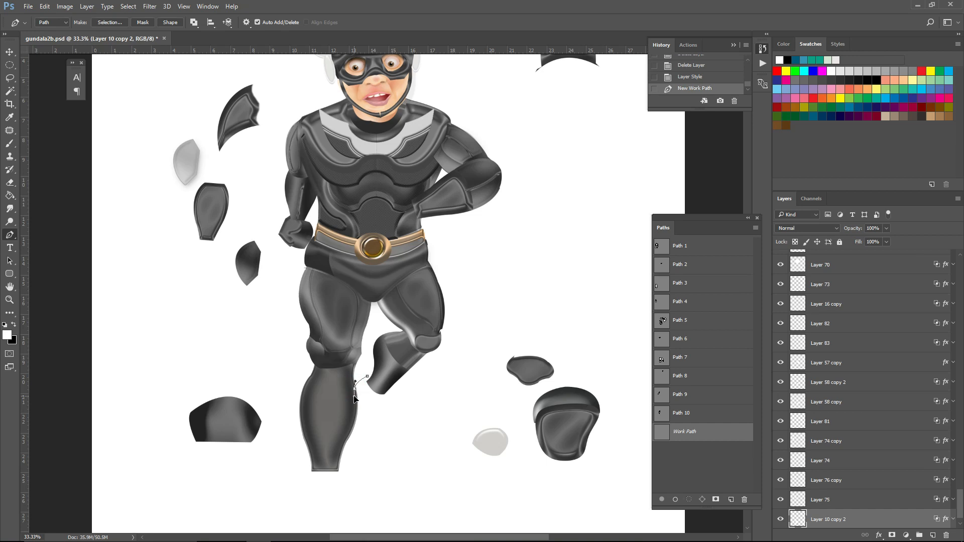
{"action": "left_click", "coordinate": [357, 396]}
{"action": "key", "text": "Delete"}
{"action": "key", "text": "Delete"}
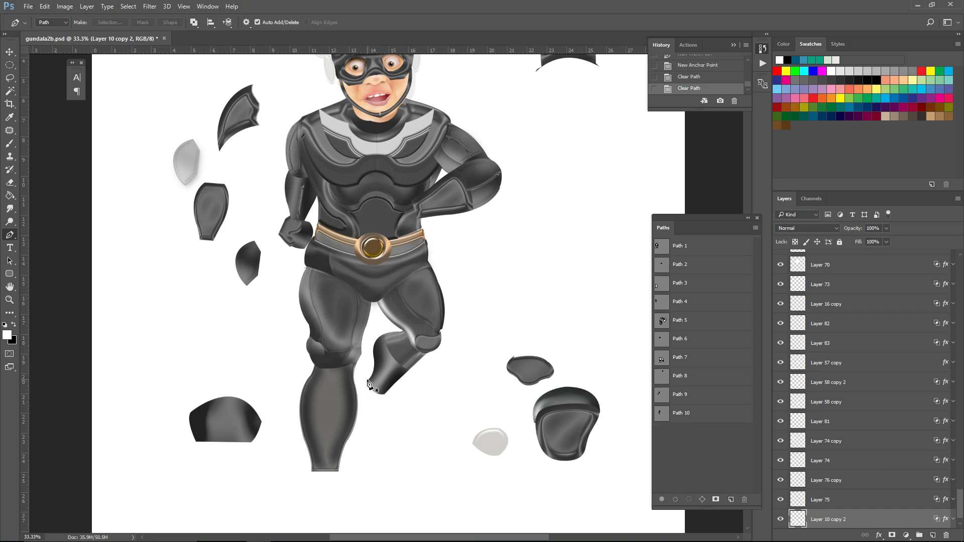
- Start a foot path with the Pen tool at the bent leg's open end, curving past the straight calf and down the foot's inner edge
{"action": "left_click", "coordinate": [366, 380]}
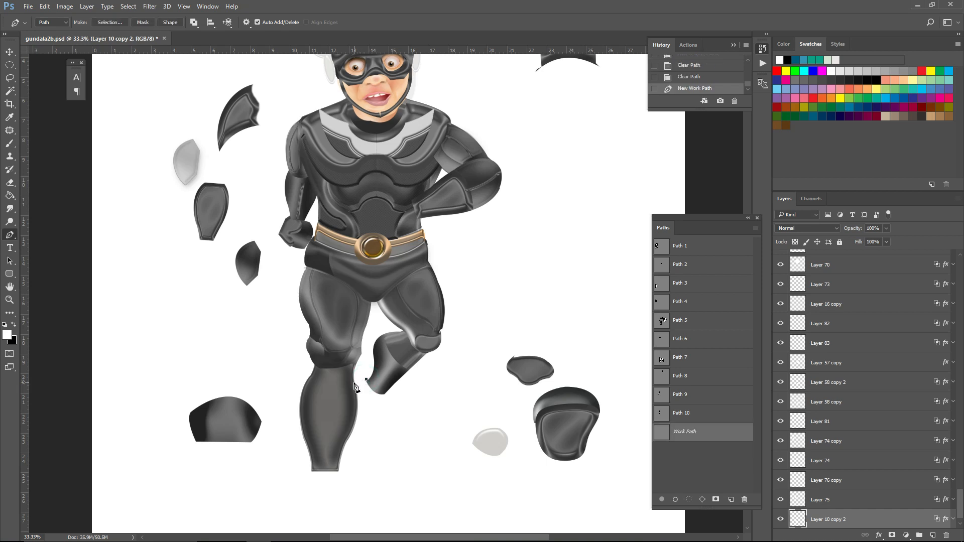
{"action": "left_click_drag", "start_coordinate": [351, 384], "coordinate": [352, 392]}
{"action": "left_click", "coordinate": [351, 385]}
{"action": "left_click_drag", "start_coordinate": [360, 408], "coordinate": [368, 418]}
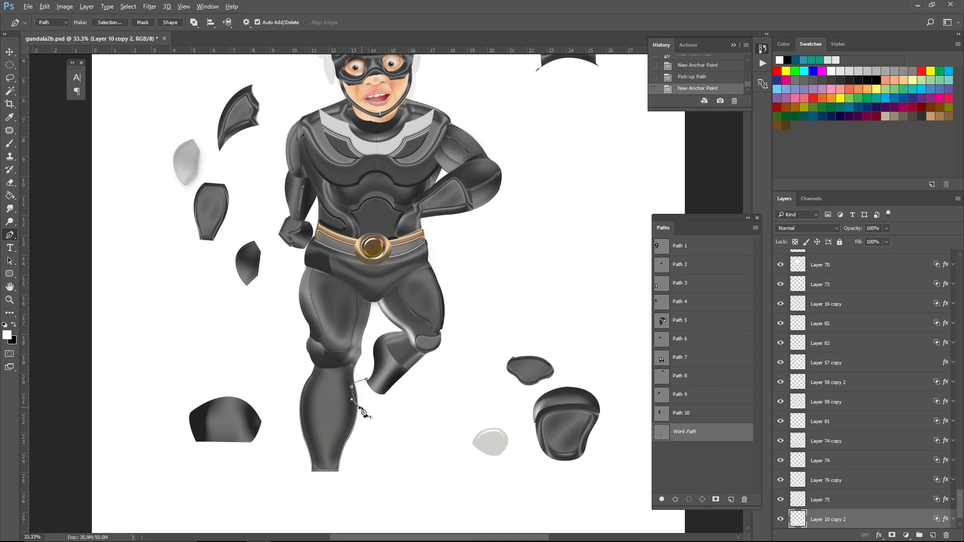
{"action": "left_click", "coordinate": [360, 409]}
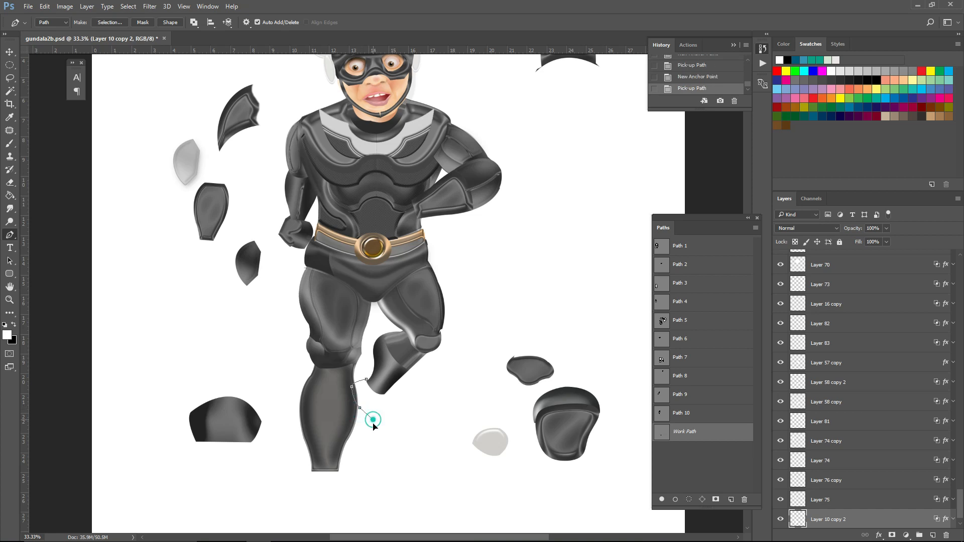
{"action": "left_click", "coordinate": [377, 430]}
{"action": "left_click", "coordinate": [371, 420]}
{"action": "left_click_drag", "start_coordinate": [366, 412], "coordinate": [374, 434]}
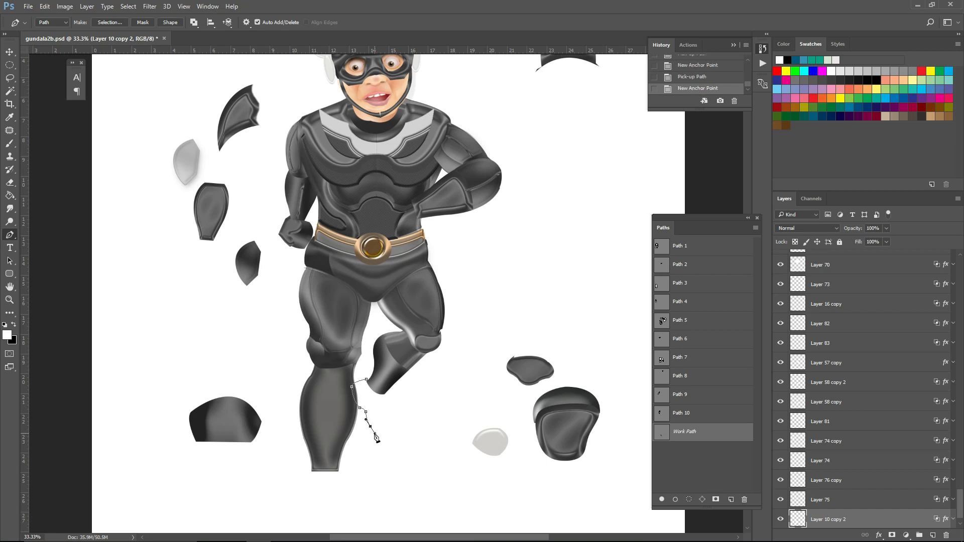
- Continue the foot path around the rounded toe and up the outer edge, closing it at the starting point on the bent leg
{"action": "left_click", "coordinate": [387, 440]}
{"action": "left_click_drag", "start_coordinate": [399, 442], "coordinate": [406, 430]}
{"action": "left_click", "coordinate": [403, 436], "text": "alt"}
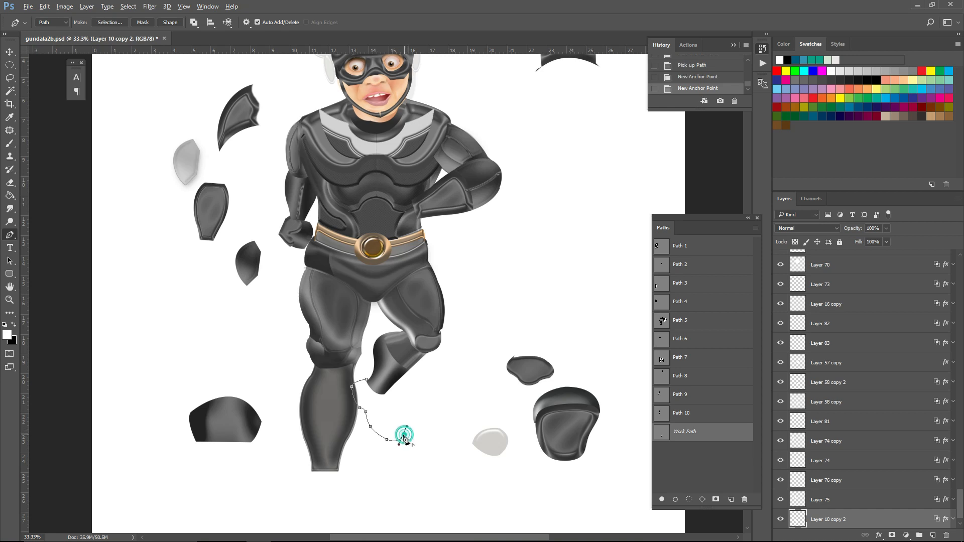
{"action": "left_click", "coordinate": [403, 426]}
{"action": "left_click_drag", "start_coordinate": [394, 407], "coordinate": [394, 417]}
{"action": "left_click", "coordinate": [393, 405]}
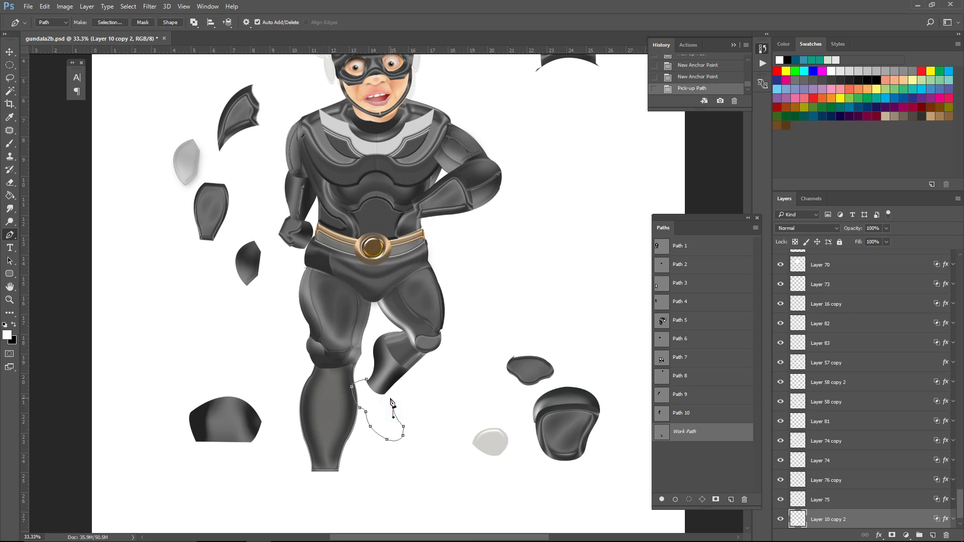
{"action": "left_click", "coordinate": [391, 389]}
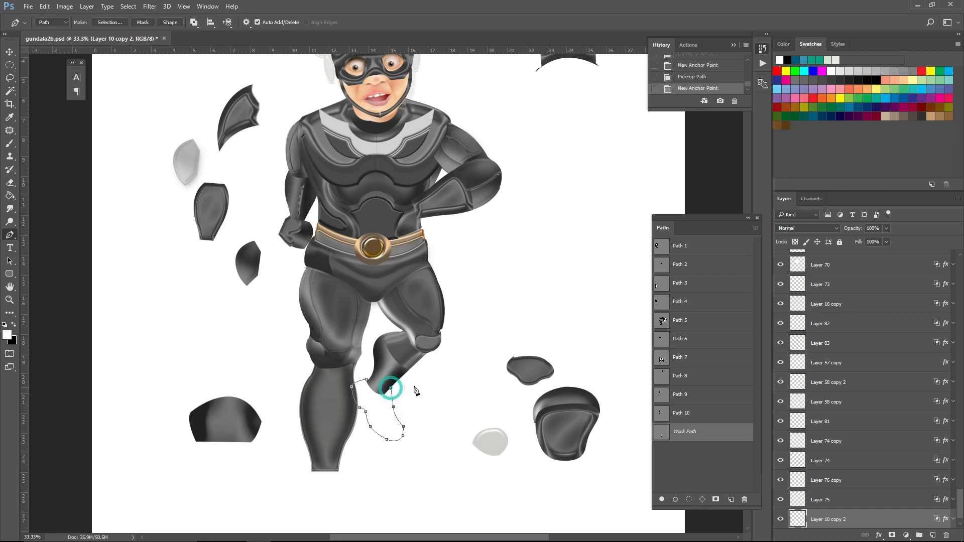
{"action": "left_click", "coordinate": [373, 377]}
{"action": "left_click", "coordinate": [367, 379]}
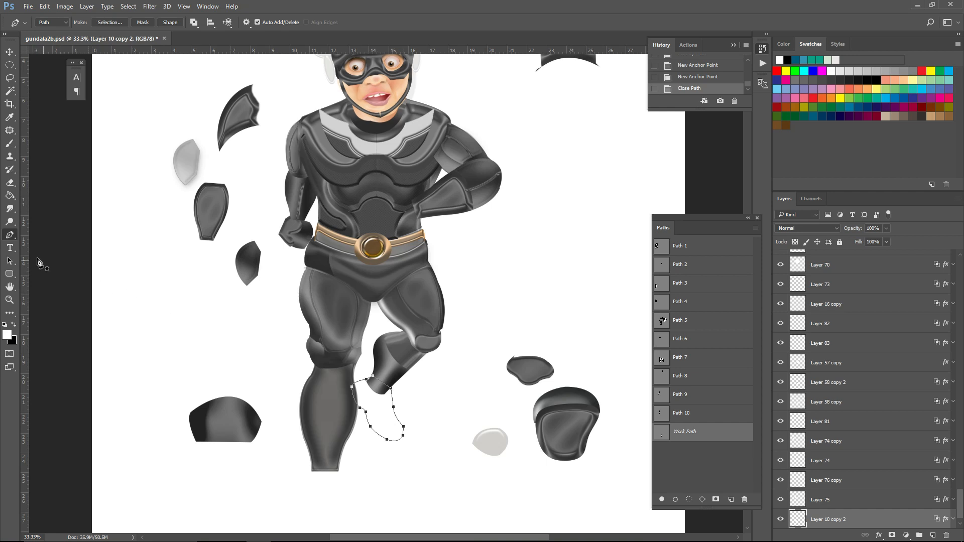
- Use Direct Selection to nudge the foot path's anchor point beside the straight calf and adjust its curve handle
{"action": "left_click", "coordinate": [9, 261]}
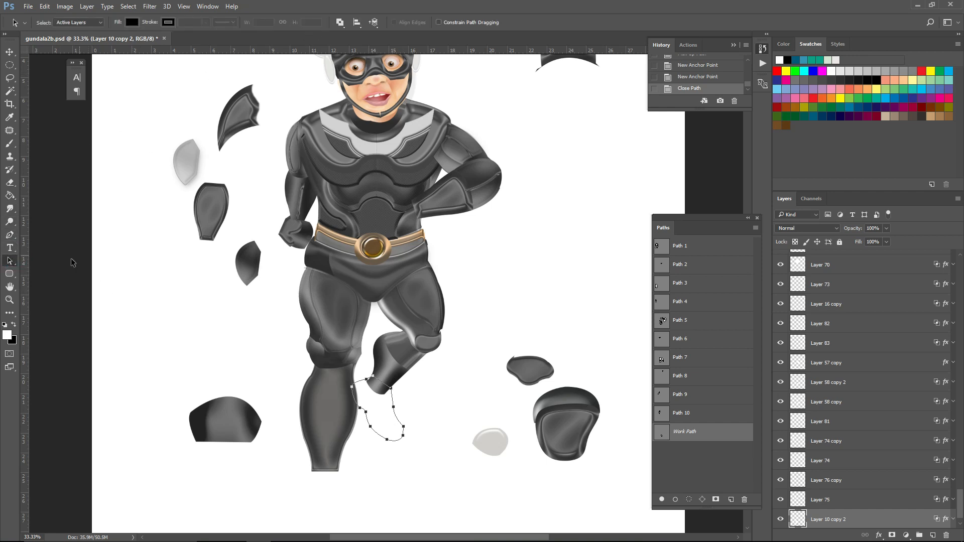
{"action": "left_click", "coordinate": [10, 266]}
{"action": "left_click", "coordinate": [53, 271]}
{"action": "left_click", "coordinate": [151, 315]}
{"action": "left_click", "coordinate": [356, 392]}
{"action": "left_click", "coordinate": [352, 389]}
{"action": "left_click_drag", "start_coordinate": [354, 390], "coordinate": [354, 393]}
{"action": "left_click_drag", "start_coordinate": [354, 401], "coordinate": [355, 401]}
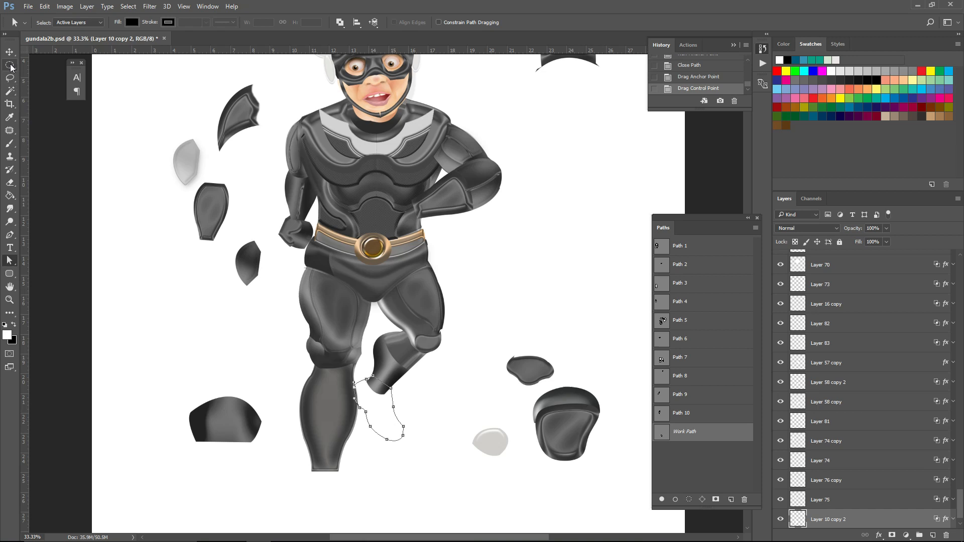
- Select the entire foot path with the Path Selection tool
{"action": "right_click", "coordinate": [11, 261]}
{"action": "left_click", "coordinate": [33, 270]}
{"action": "left_click", "coordinate": [164, 310]}
{"action": "left_click", "coordinate": [399, 425]}
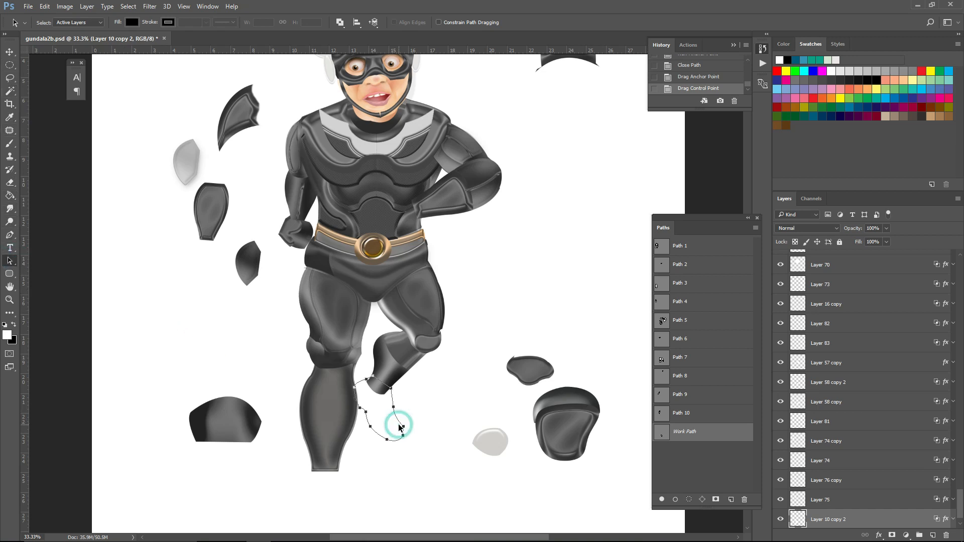
- Add a new layer directly above the Background, fill the foot path on it with the white foreground color, and deselect the path
{"action": "left_click", "coordinate": [10, 52]}
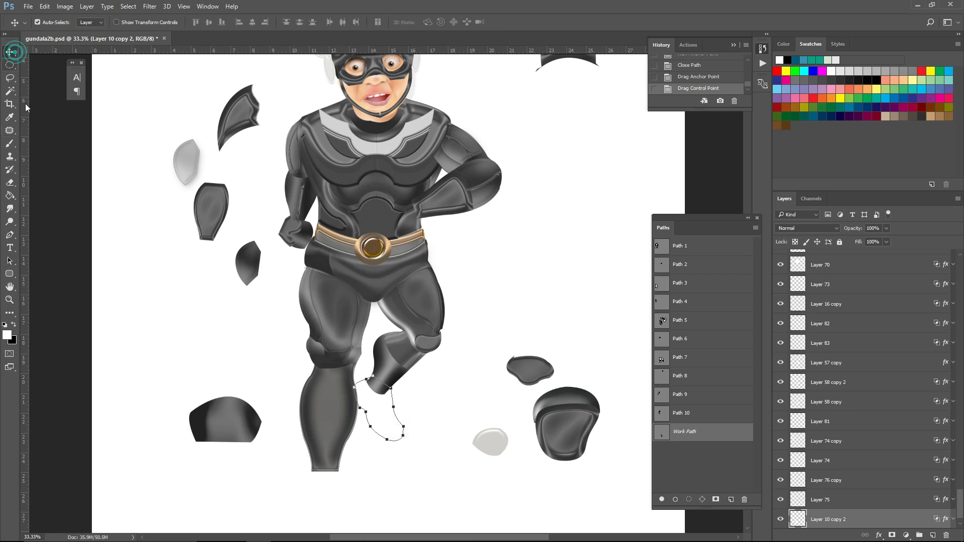
{"action": "left_click", "coordinate": [320, 415]}
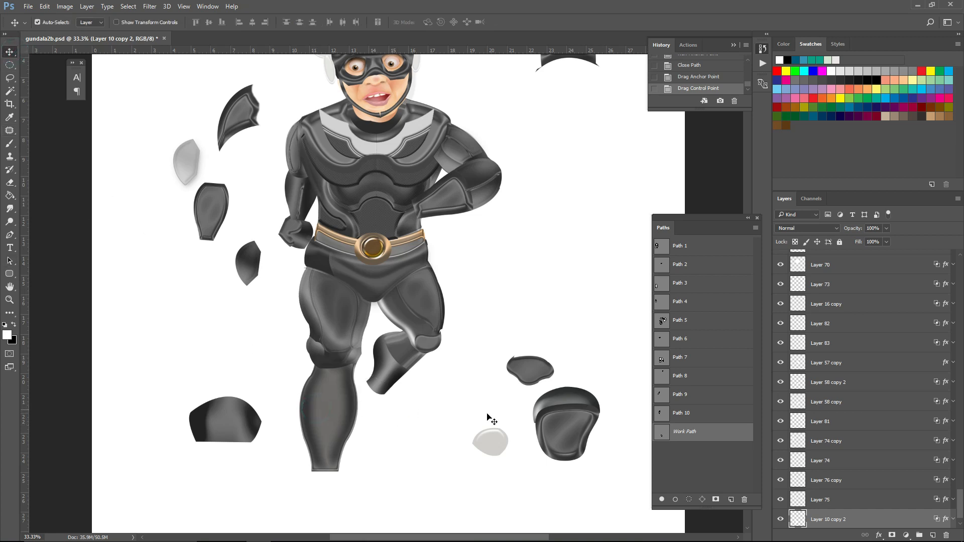
{"action": "left_click_drag", "start_coordinate": [961, 506], "coordinate": [961, 513]}
{"action": "left_click", "coordinate": [891, 513]}
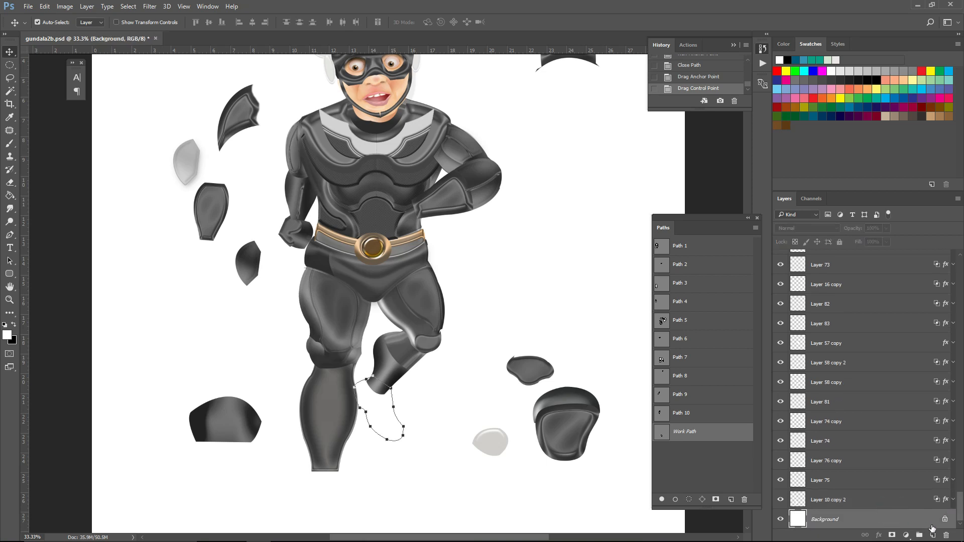
{"action": "left_click", "coordinate": [933, 535]}
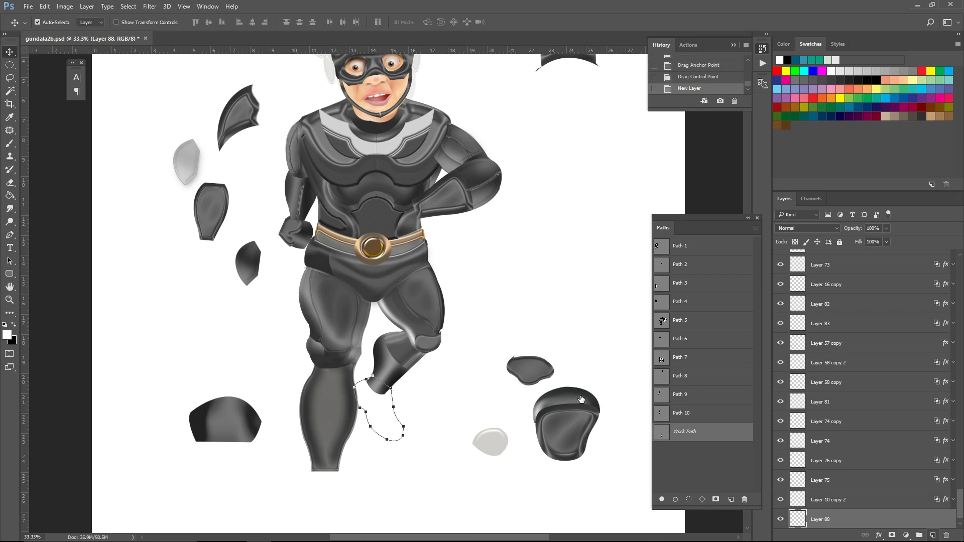
{"action": "left_click", "coordinate": [662, 500]}
{"action": "left_click", "coordinate": [676, 467]}
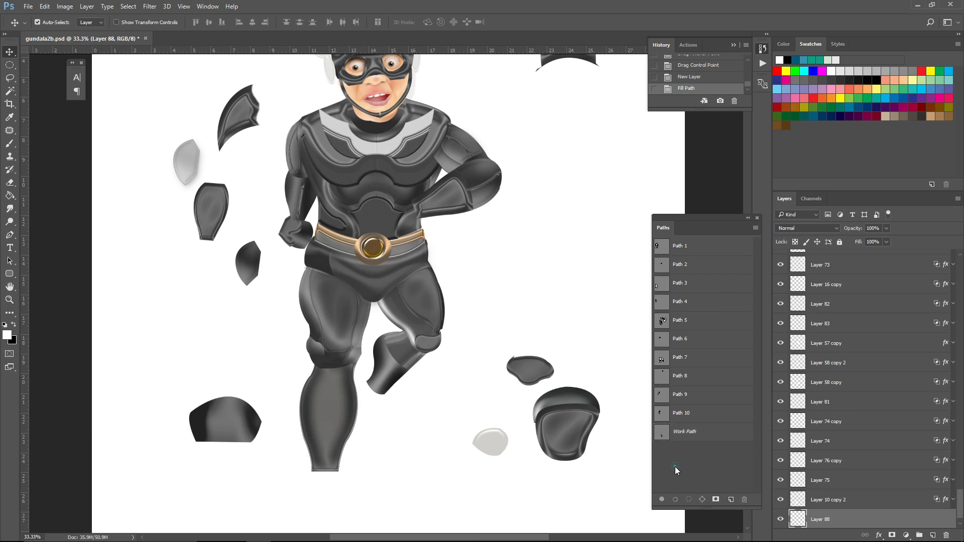
- Copy the layer style of Layer 47, the domed spare piece beside the legs, and paste it onto the foot layer, Layer 88
{"action": "left_click", "coordinate": [9, 52]}
{"action": "left_click", "coordinate": [560, 400]}
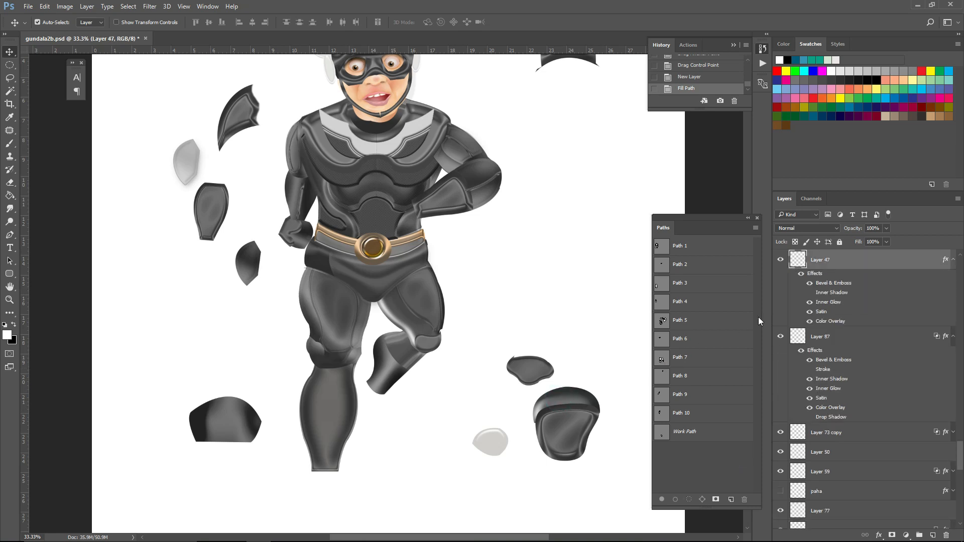
{"action": "right_click", "coordinate": [837, 265]}
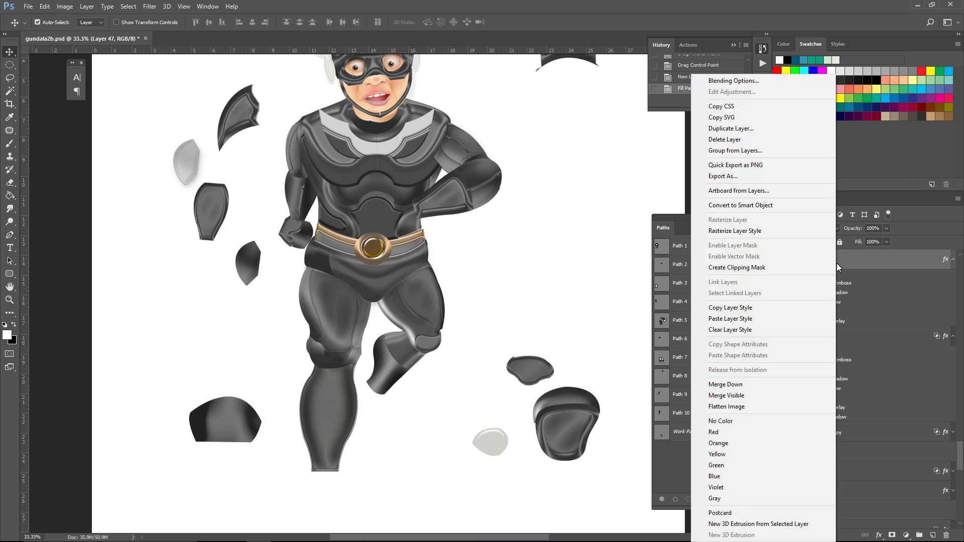
{"action": "left_click", "coordinate": [738, 308]}
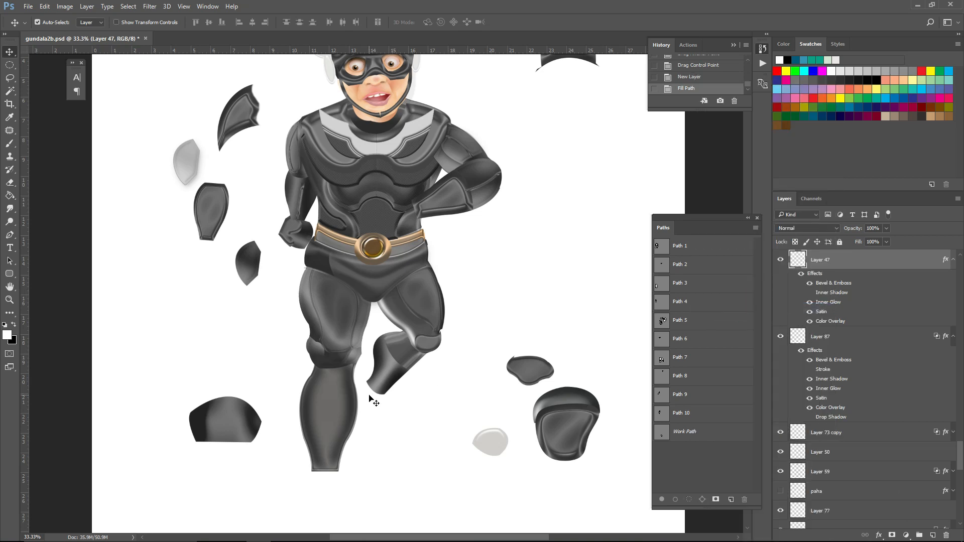
{"action": "key", "text": "ctrl+shift+alt+n"}
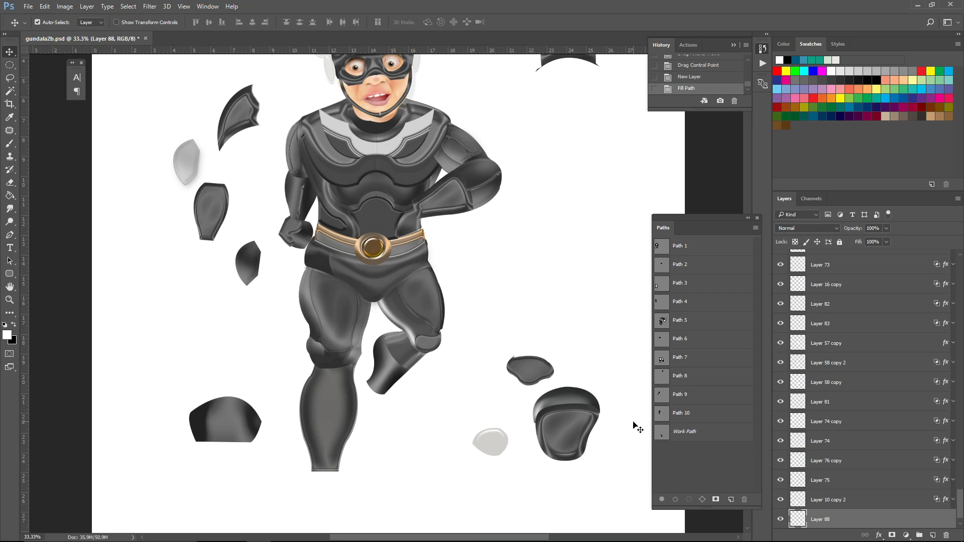
{"action": "right_click", "coordinate": [838, 520]}
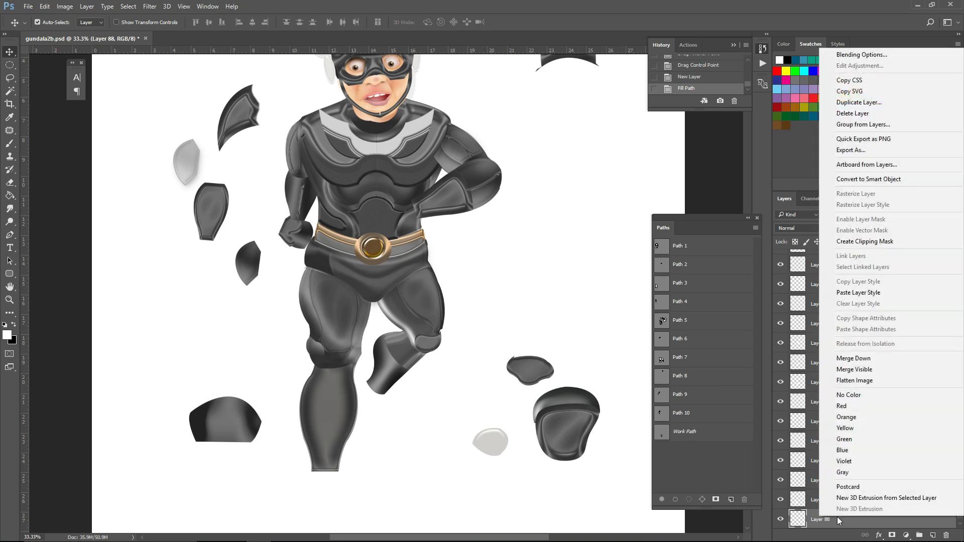
{"action": "left_click", "coordinate": [847, 297]}
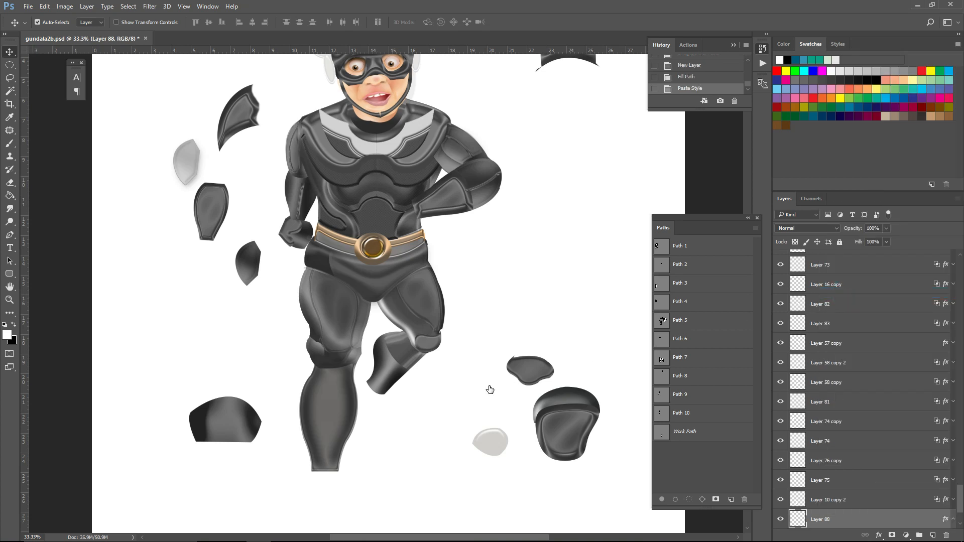
- Delete the spare pieces beside the torso and arm: the pointed shoulder plate, pale oval, tapered forearm plate and small dark piece
{"action": "scroll", "coordinate": [489, 389], "scroll_direction": "up", "scroll_amount": 2}
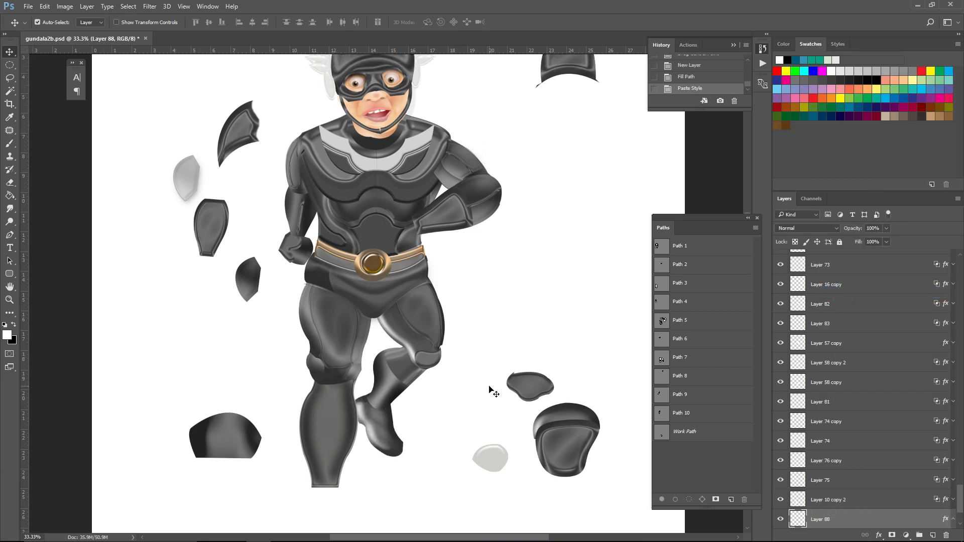
{"action": "scroll", "coordinate": [489, 390], "scroll_direction": "up", "scroll_amount": 5}
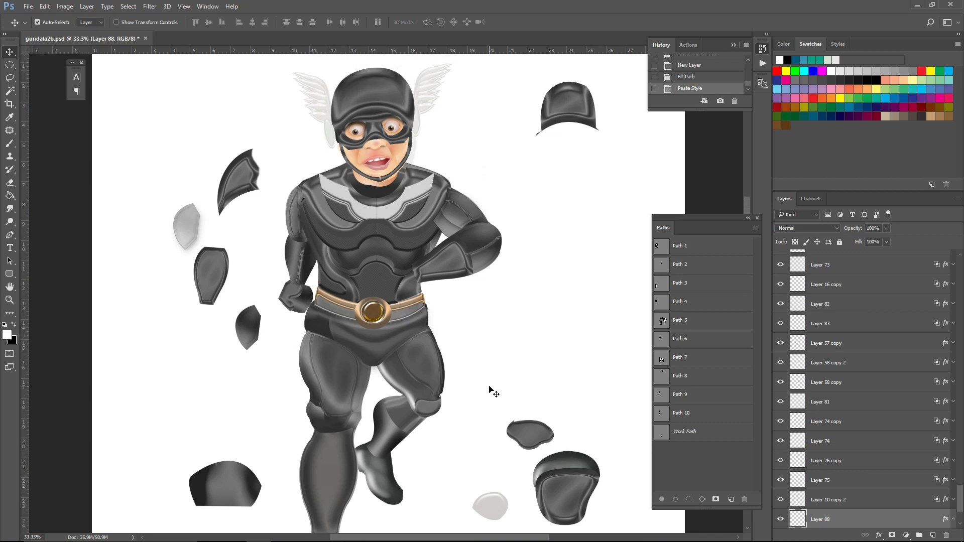
{"action": "scroll", "coordinate": [490, 389], "scroll_direction": "down", "scroll_amount": 1}
{"action": "scroll", "coordinate": [490, 390], "scroll_direction": "up", "scroll_amount": 1}
{"action": "scroll", "coordinate": [490, 388], "scroll_direction": "down", "scroll_amount": 1}
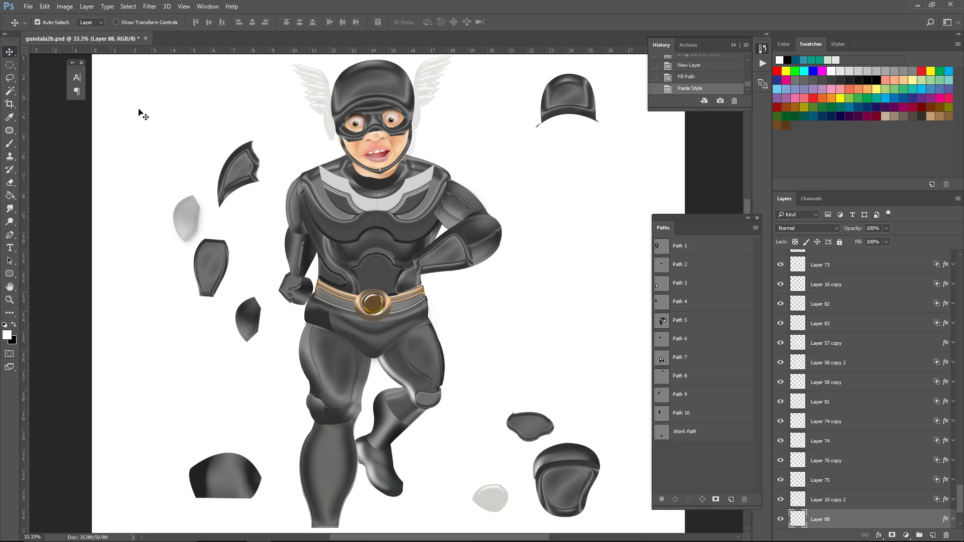
{"action": "left_click", "coordinate": [246, 171]}
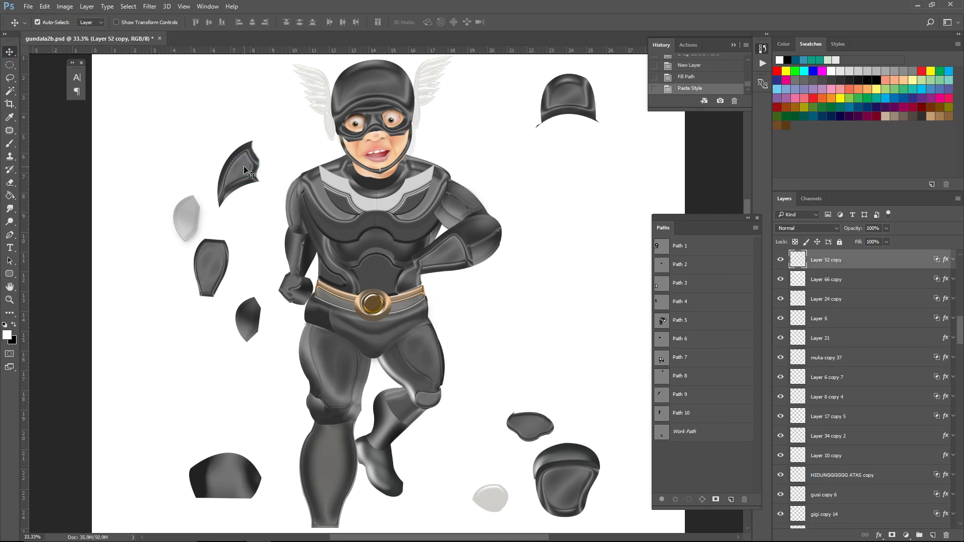
{"action": "key", "text": "Delete"}
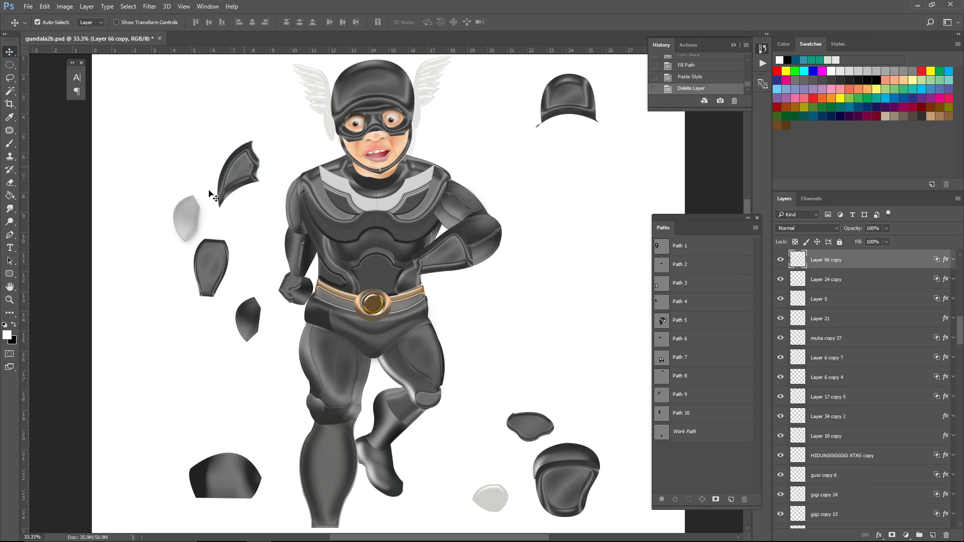
{"action": "left_click", "coordinate": [210, 254]}
{"action": "key", "text": "Delete"}
{"action": "key", "text": "Delete"}
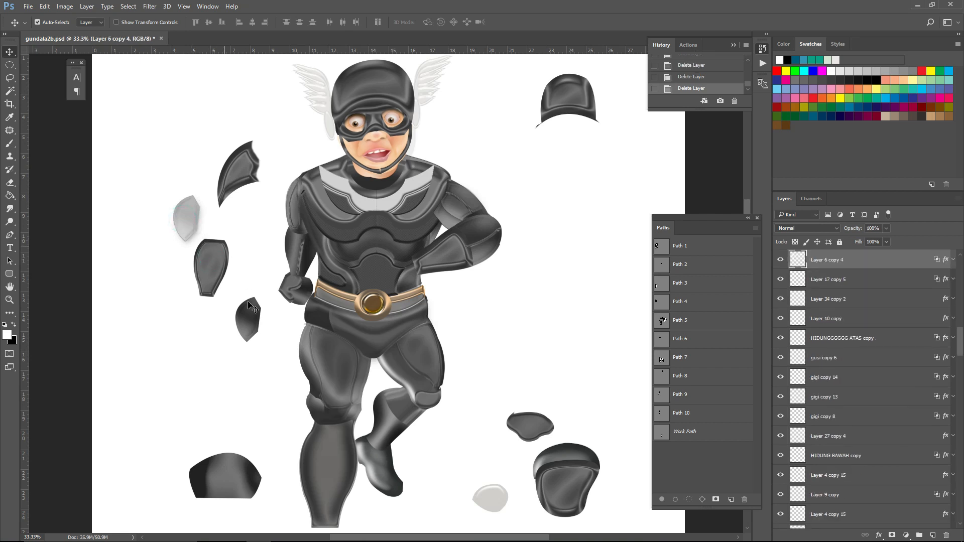
{"action": "key", "text": "Delete"}
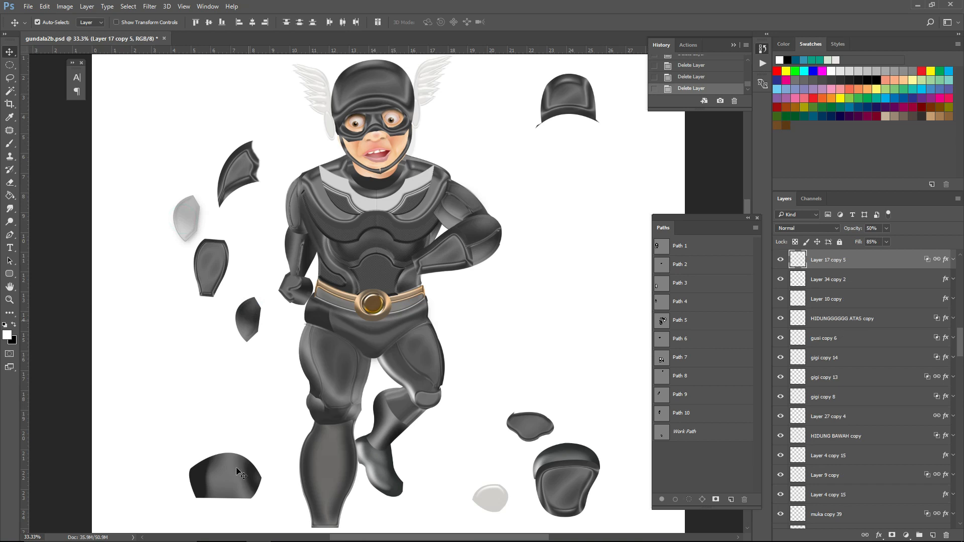
- Delete the domed spare piece beside the bent leg and the spare helmet piece beside the head
{"action": "left_click", "coordinate": [566, 485]}
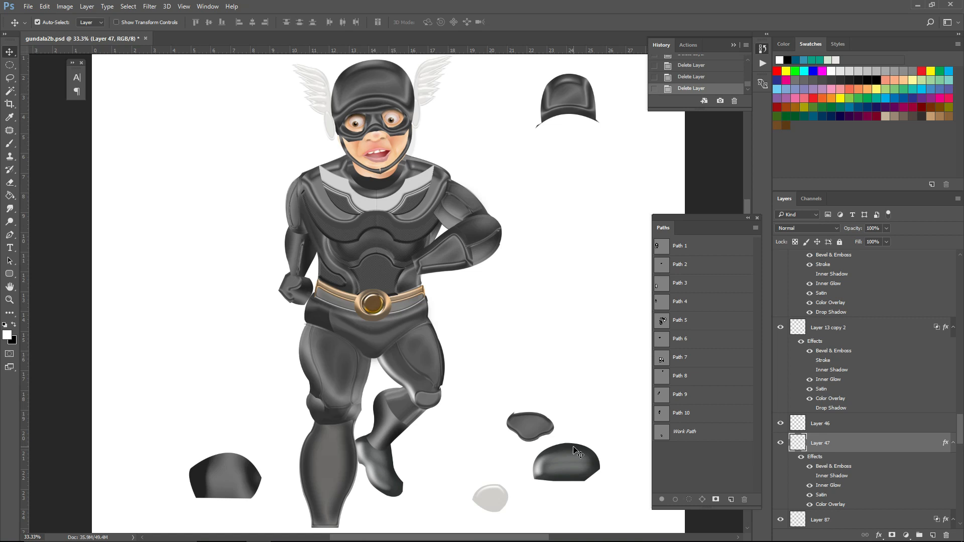
{"action": "key", "text": "Delete"}
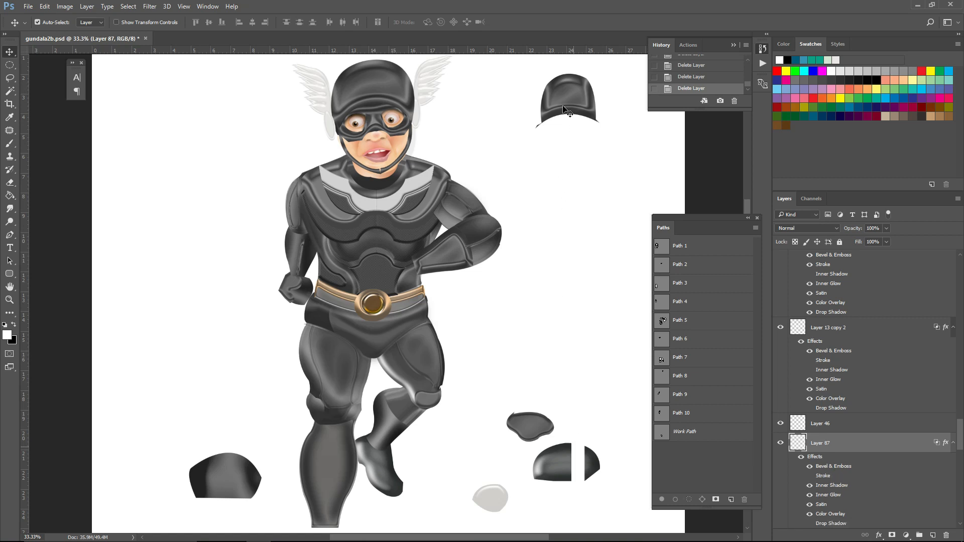
{"action": "left_click", "coordinate": [562, 108]}
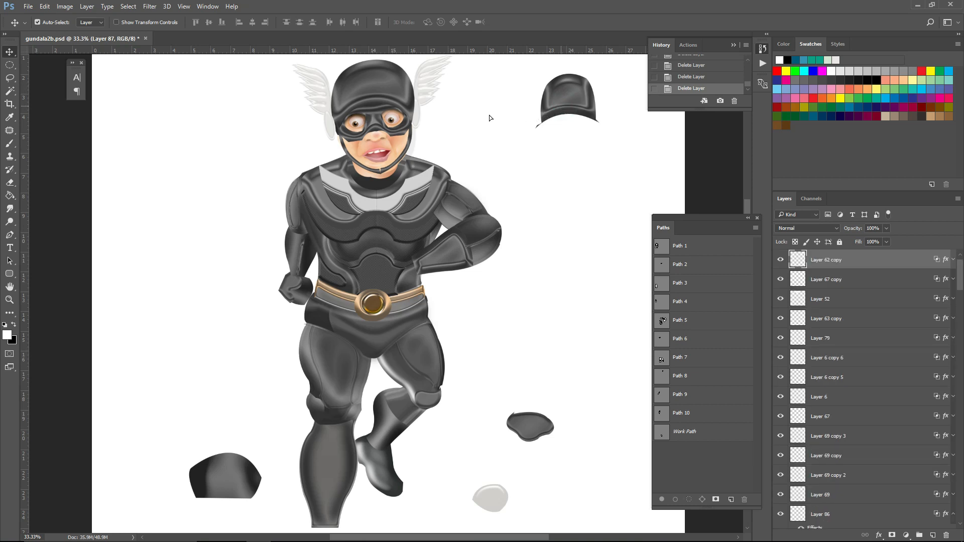
{"action": "left_click_drag", "start_coordinate": [553, 101], "coordinate": [370, 97]}
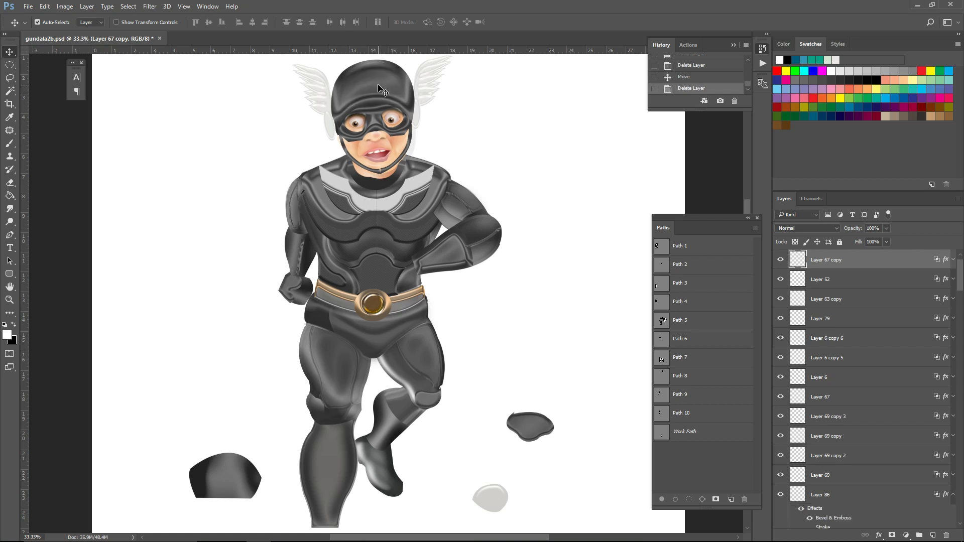
{"action": "key", "text": "Delete"}
- Start a Pen path with a downward-bowed curve across the straight calf and make its second anchor a corner point
{"action": "scroll", "coordinate": [408, 132], "scroll_direction": "down", "scroll_amount": 1}
{"action": "scroll", "coordinate": [408, 132], "scroll_direction": "up", "scroll_amount": 2}
{"action": "scroll", "coordinate": [407, 132], "scroll_direction": "down", "scroll_amount": 3}
{"action": "scroll", "coordinate": [409, 135], "scroll_direction": "down", "scroll_amount": 9}
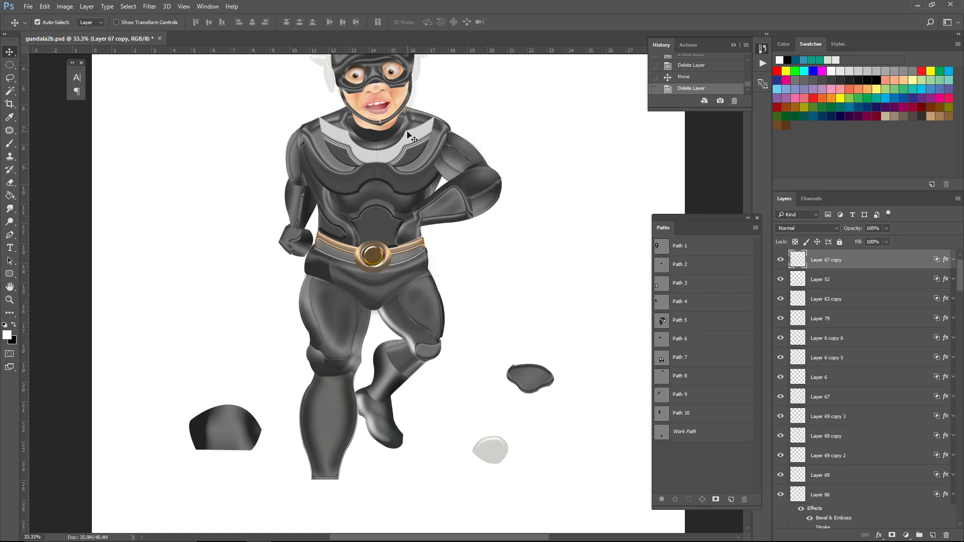
{"action": "scroll", "coordinate": [409, 135], "scroll_direction": "down", "scroll_amount": 2}
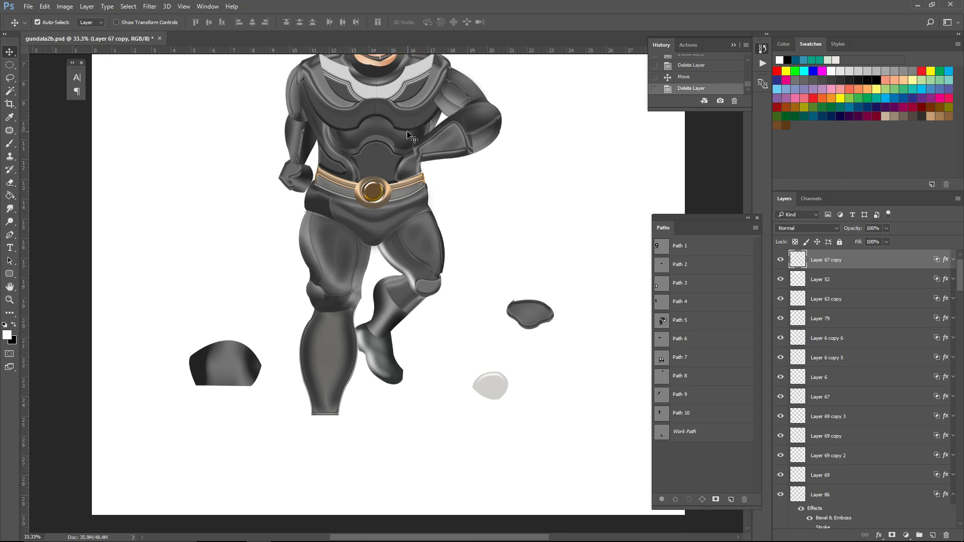
{"action": "scroll", "coordinate": [411, 137], "scroll_direction": "up", "scroll_amount": 7}
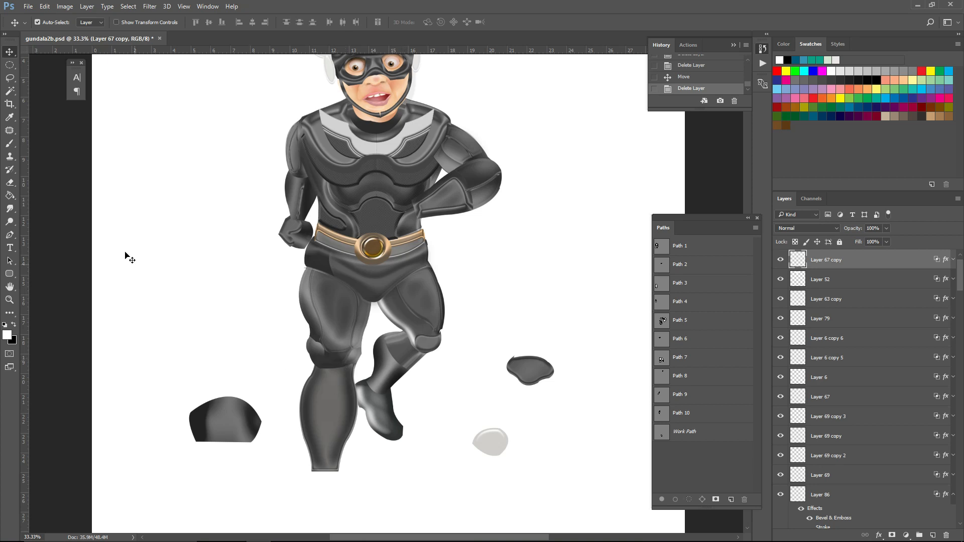
{"action": "left_click", "coordinate": [9, 235]}
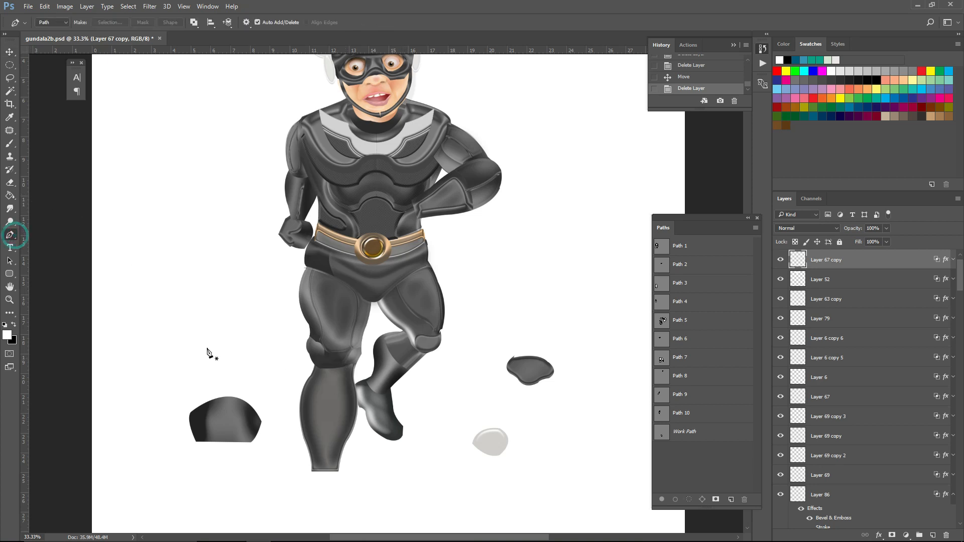
{"action": "left_click", "coordinate": [302, 397]}
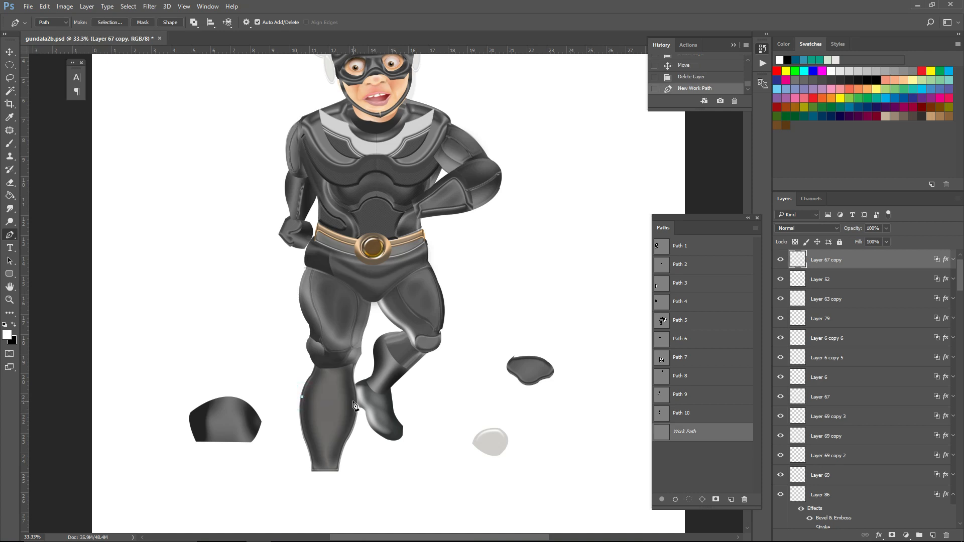
{"action": "left_click_drag", "start_coordinate": [355, 399], "coordinate": [382, 372]}
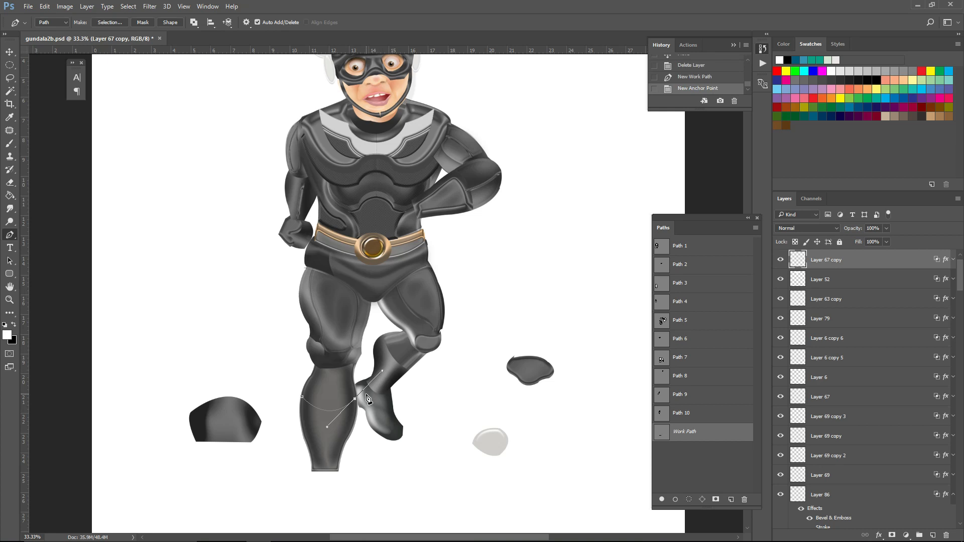
{"action": "key", "text": "ctrl+z"}
{"action": "left_click_drag", "start_coordinate": [357, 398], "coordinate": [384, 387]}
{"action": "left_click", "coordinate": [357, 398], "text": "alt"}
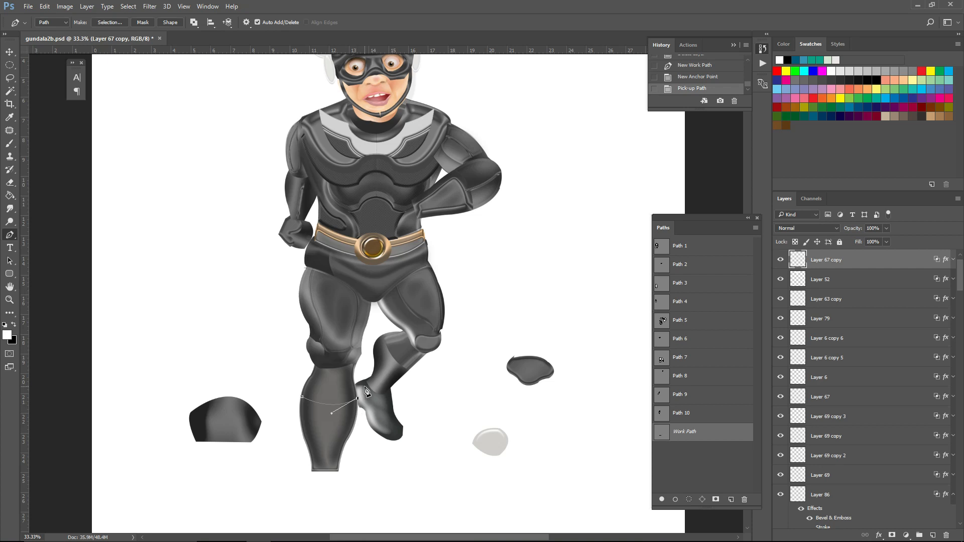
- Continue the path up around the knee and lower thigh of the straight leg and close it at the starting point
{"action": "left_click", "coordinate": [368, 364]}
{"action": "left_click", "coordinate": [367, 327]}
{"action": "left_click", "coordinate": [333, 318]}
{"action": "left_click_drag", "start_coordinate": [280, 322], "coordinate": [279, 353]}
{"action": "left_click", "coordinate": [302, 397]}
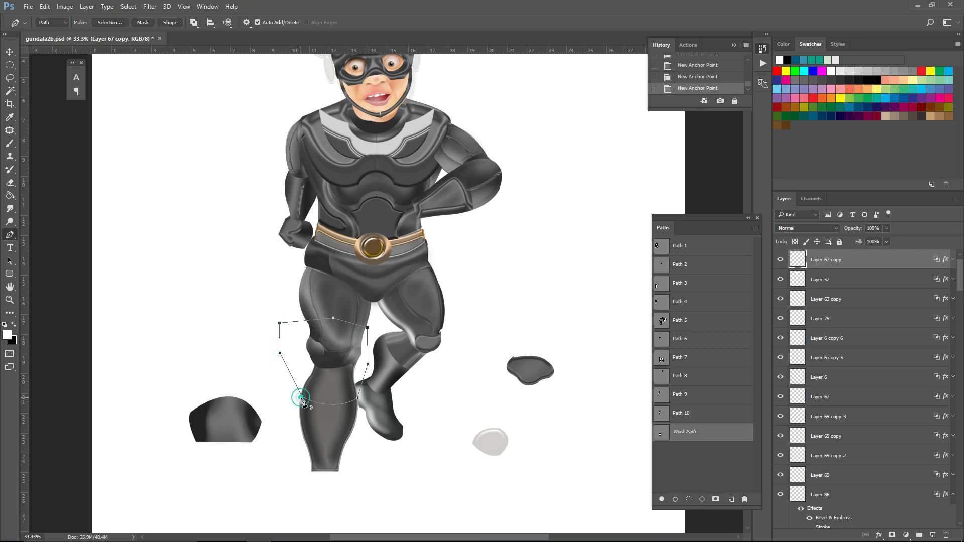
- Duplicate the straight calf layer, Layer 10 copy 2, within the same document
{"action": "left_click", "coordinate": [9, 51]}
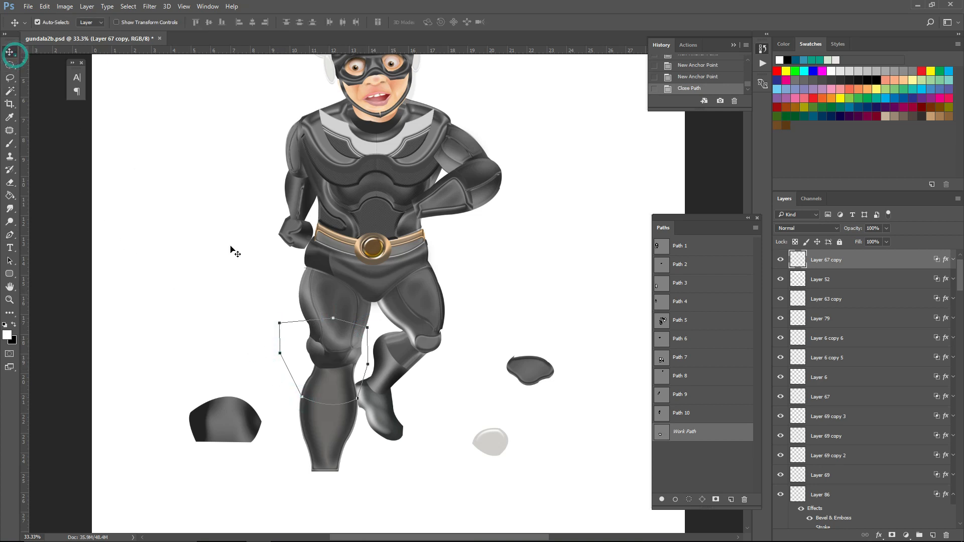
{"action": "left_click", "coordinate": [336, 442]}
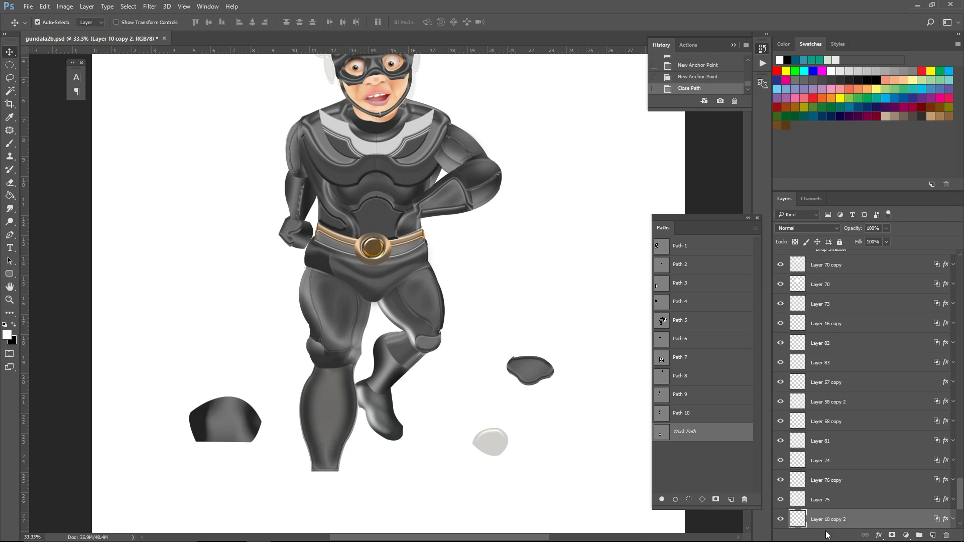
{"action": "right_click", "coordinate": [852, 524]}
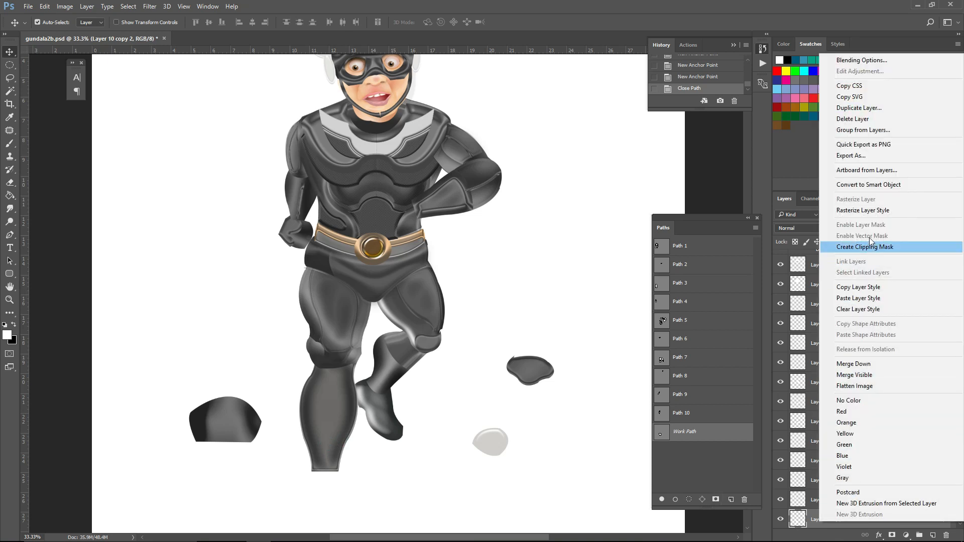
{"action": "left_click", "coordinate": [852, 108]}
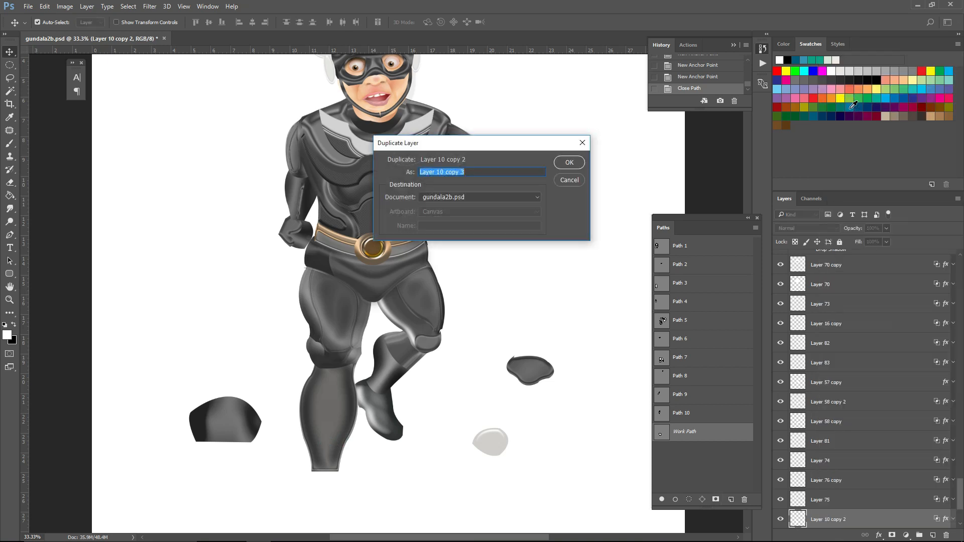
{"action": "left_click", "coordinate": [569, 163]}
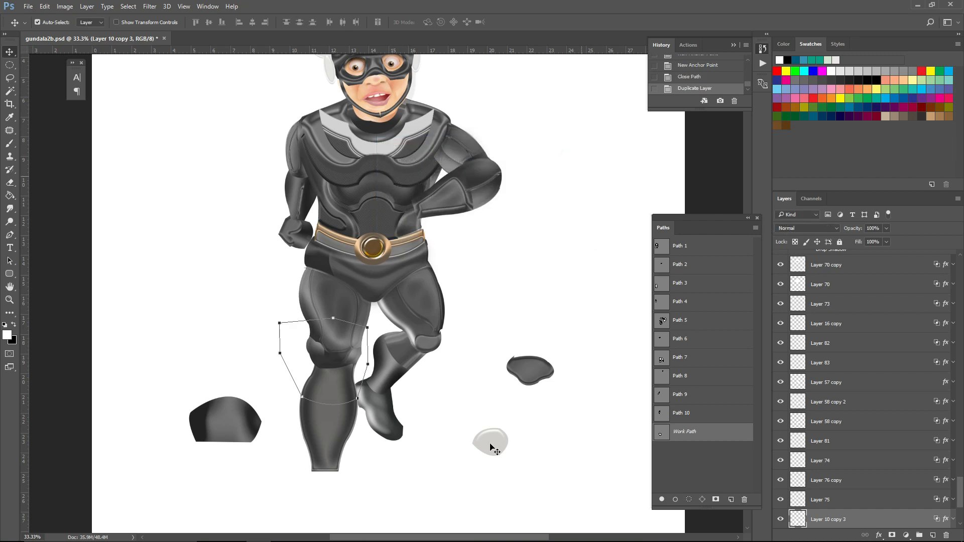
- Load the closed path as a selection, clear that area from the duplicated calf layer, and deselect
{"action": "left_click", "coordinate": [689, 500]}
{"action": "key", "text": "Delete"}
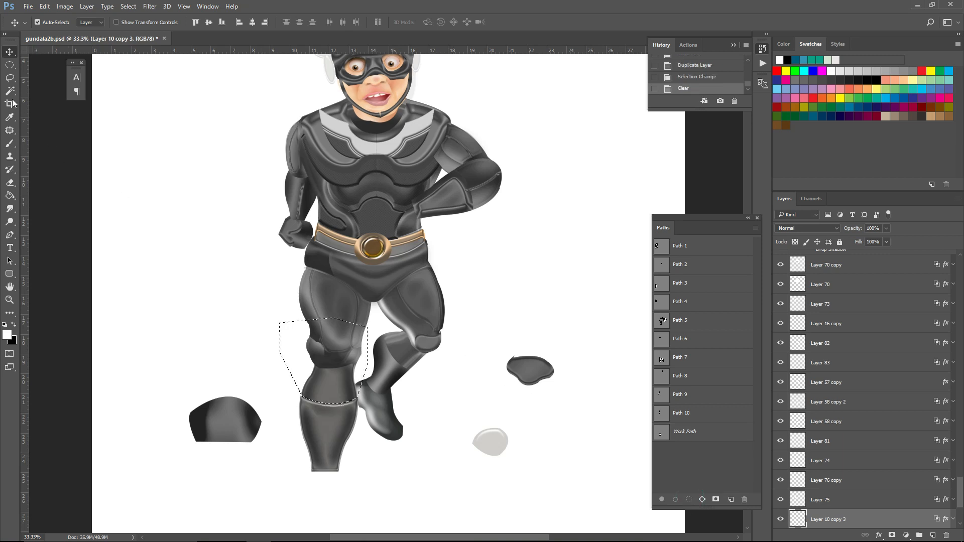
{"action": "left_click", "coordinate": [11, 79]}
{"action": "left_click", "coordinate": [181, 145]}
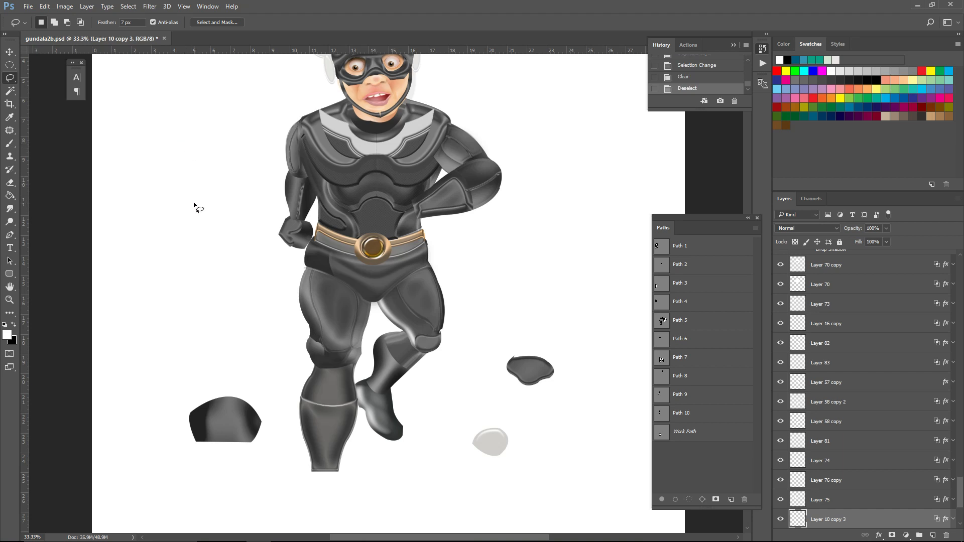
- Draw an elliptical path about 336 px wide and 588 px high below the straight calf's ankle
{"action": "scroll", "coordinate": [194, 202], "scroll_direction": "down", "scroll_amount": 3}
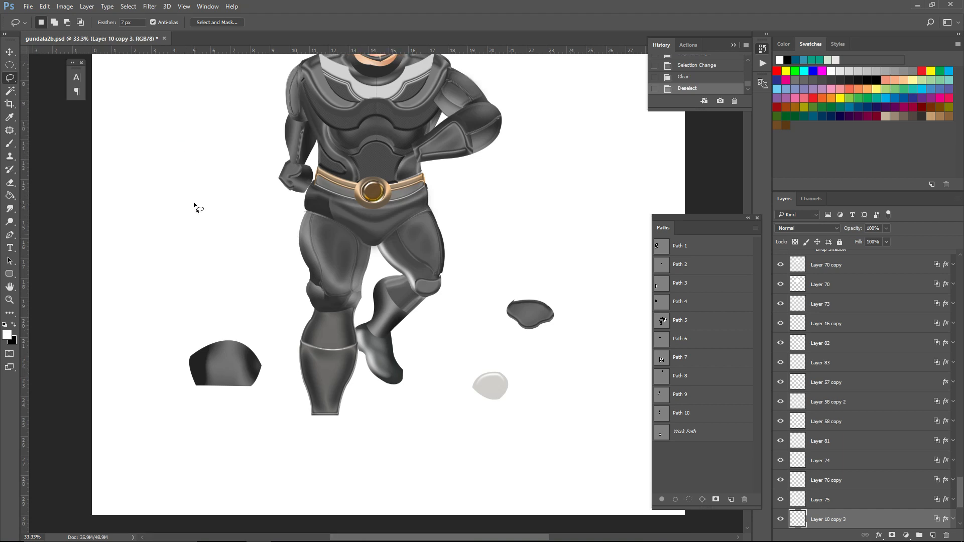
{"action": "scroll", "coordinate": [194, 202], "scroll_direction": "down", "scroll_amount": 2}
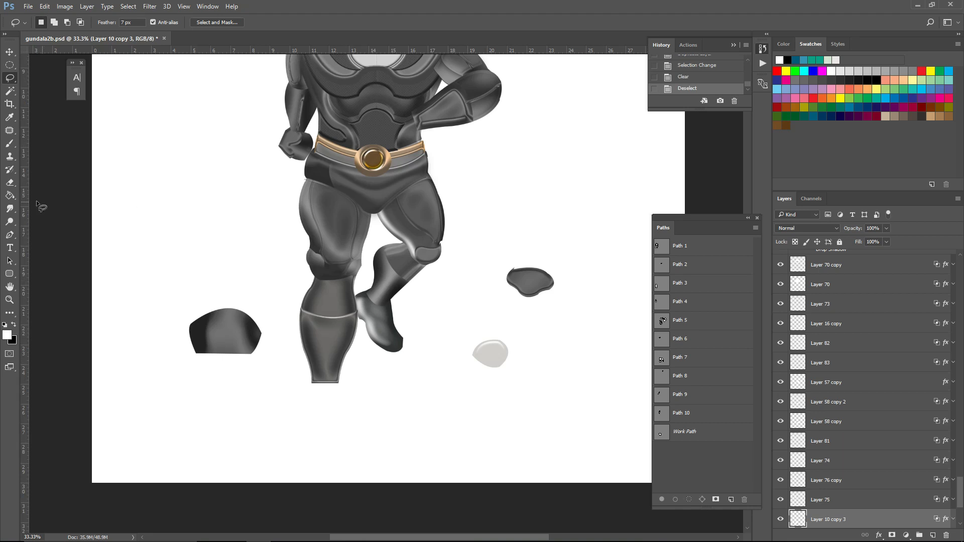
{"action": "left_click", "coordinate": [9, 275]}
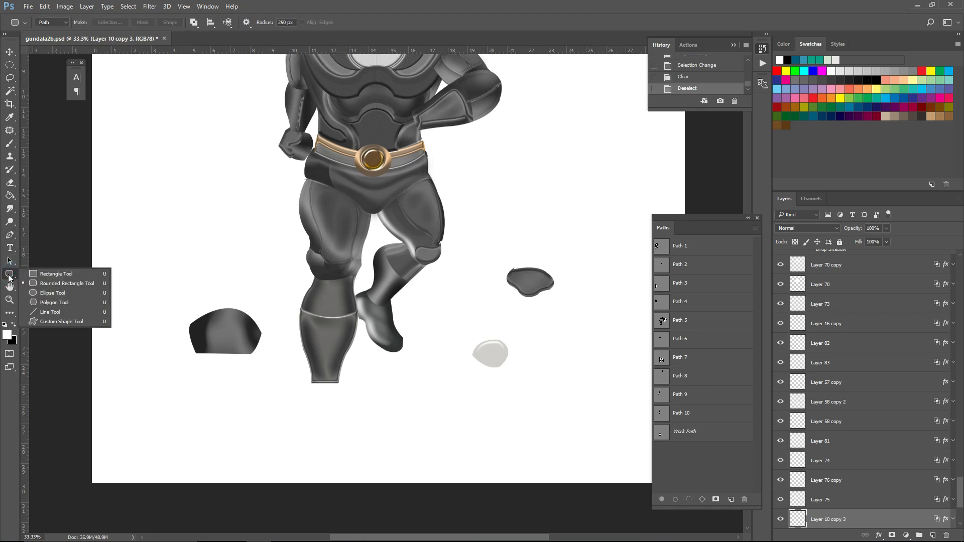
{"action": "left_click", "coordinate": [48, 293]}
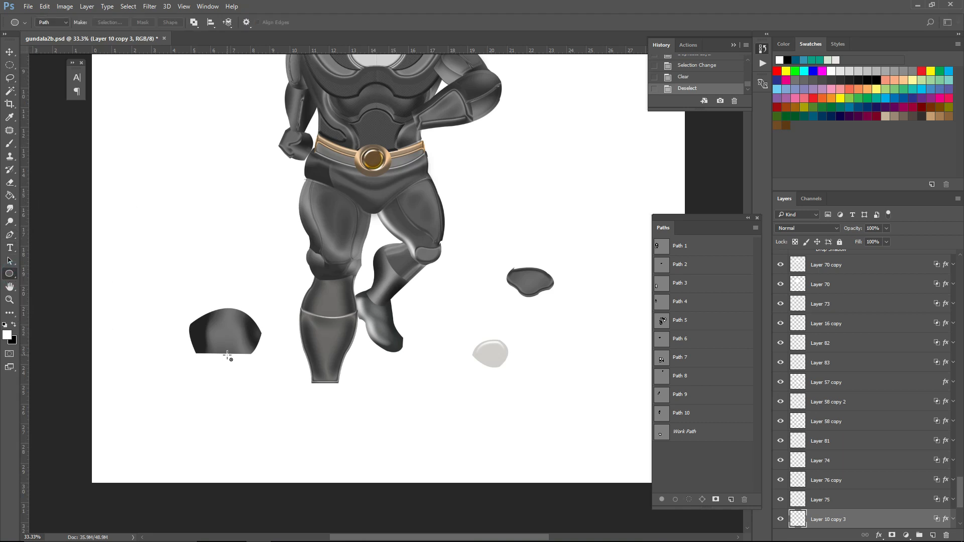
{"action": "left_click_drag", "start_coordinate": [303, 382], "coordinate": [360, 475]}
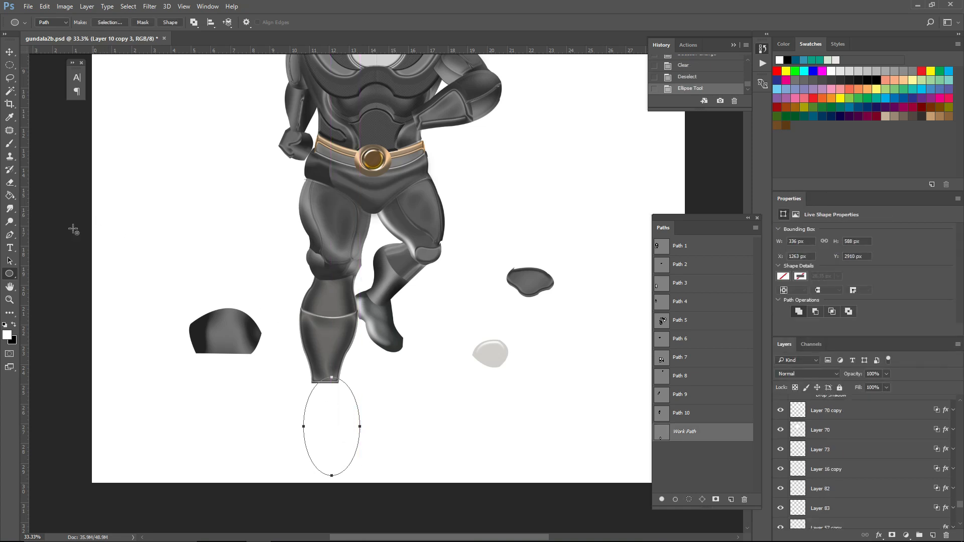
- Move the elliptical path slightly up and to the left so it overlaps the end of the straight calf
{"action": "left_click", "coordinate": [10, 261]}
{"action": "left_click_drag", "start_coordinate": [352, 396], "coordinate": [346, 389]}
{"action": "scroll", "coordinate": [355, 344], "scroll_direction": "down", "scroll_amount": 1}
{"action": "scroll", "coordinate": [354, 344], "scroll_direction": "up", "scroll_amount": 3}
{"action": "scroll", "coordinate": [355, 344], "scroll_direction": "up", "scroll_amount": 5}
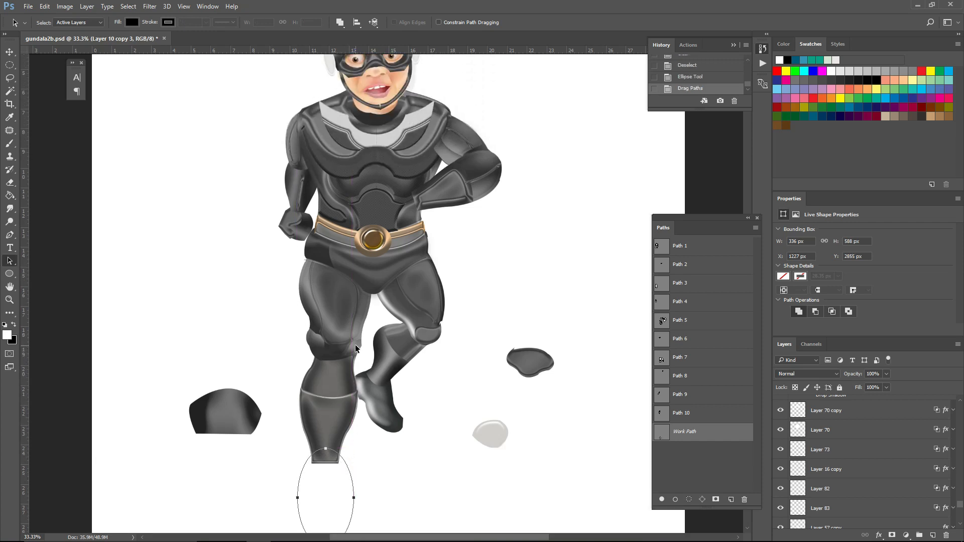
{"action": "scroll", "coordinate": [354, 345], "scroll_direction": "up", "scroll_amount": 1}
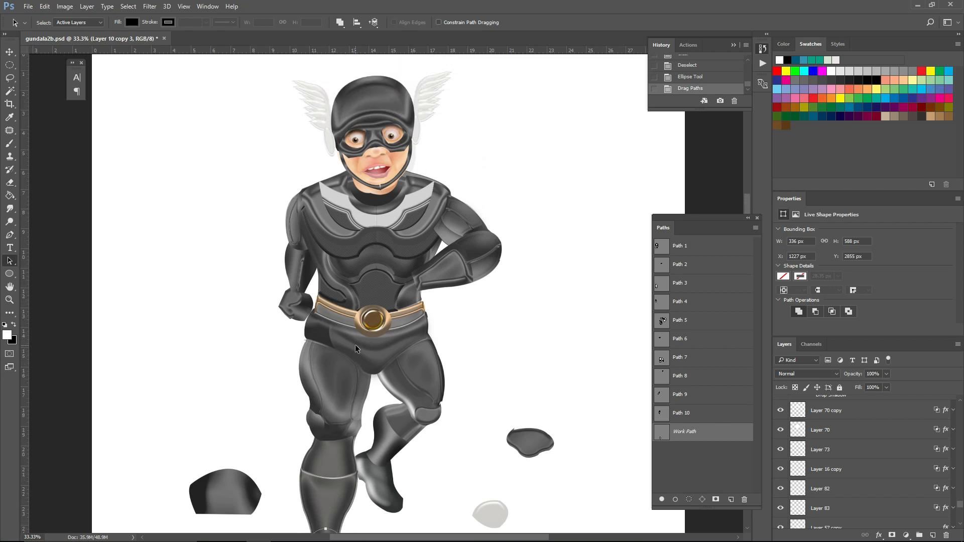
{"action": "scroll", "coordinate": [354, 345], "scroll_direction": "down", "scroll_amount": 2}
{"action": "scroll", "coordinate": [354, 344], "scroll_direction": "down", "scroll_amount": 2}
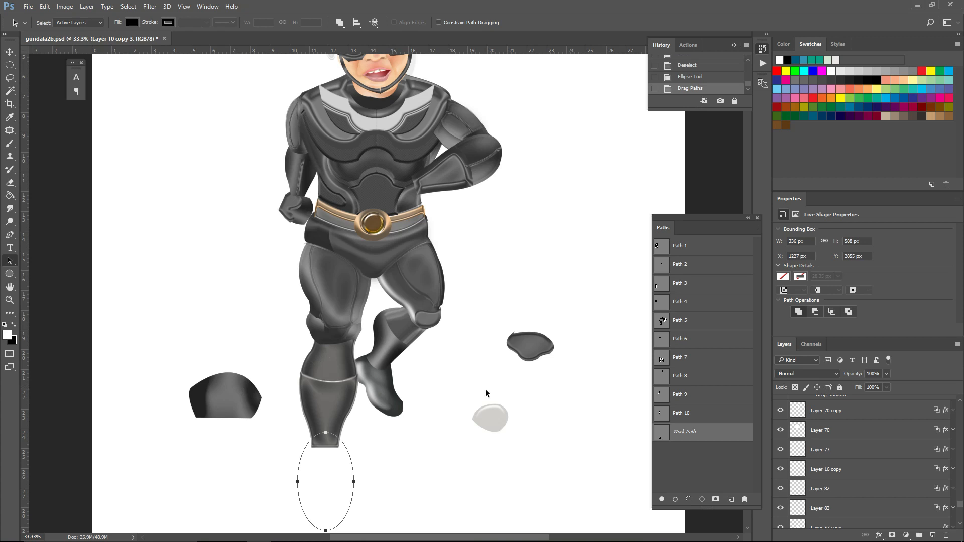
- Deselect the path and duplicate the straight calf layer, Layer 10 copy 3, within the same document
{"action": "left_click", "coordinate": [663, 467]}
{"action": "left_click", "coordinate": [235, 391]}
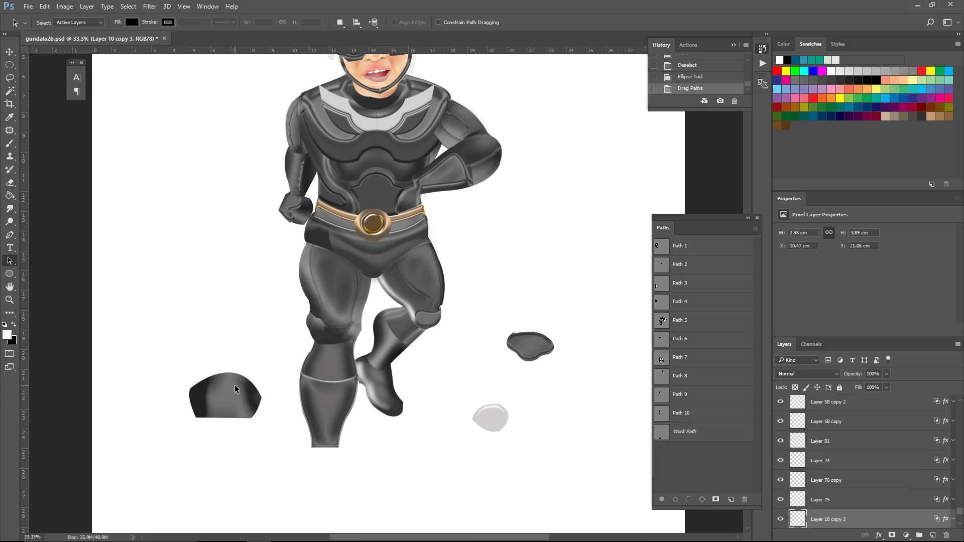
{"action": "left_click", "coordinate": [235, 389]}
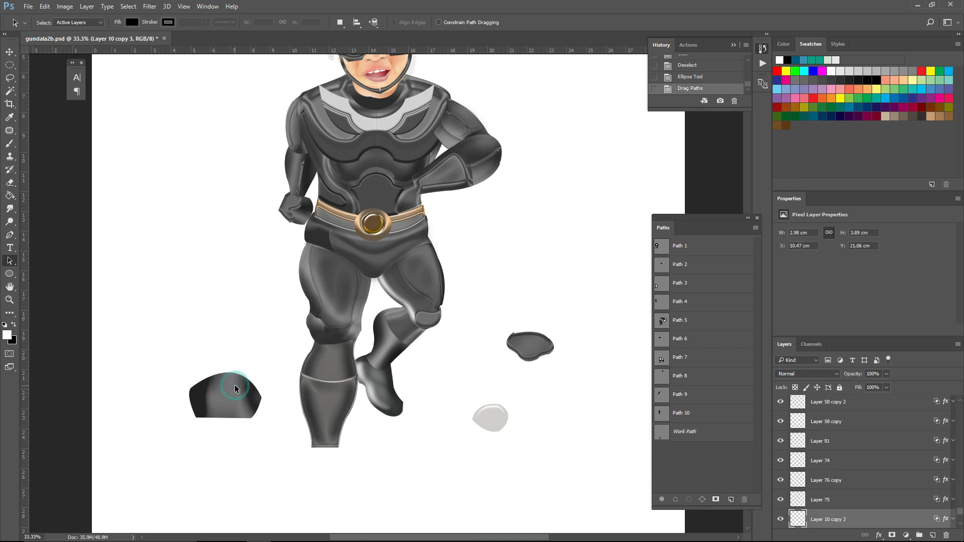
{"action": "left_click", "coordinate": [328, 401]}
{"action": "left_click", "coordinate": [11, 52]}
{"action": "left_click", "coordinate": [329, 398]}
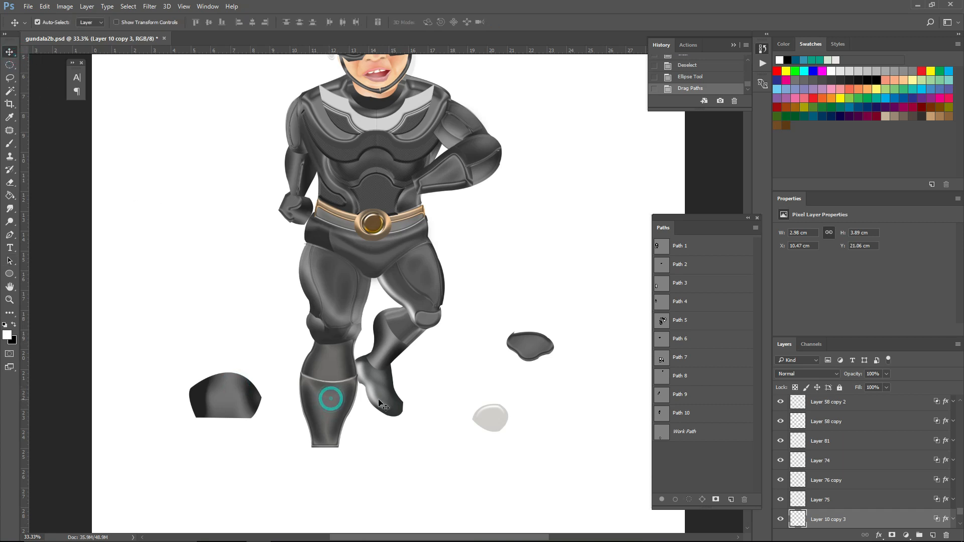
{"action": "right_click", "coordinate": [872, 523]}
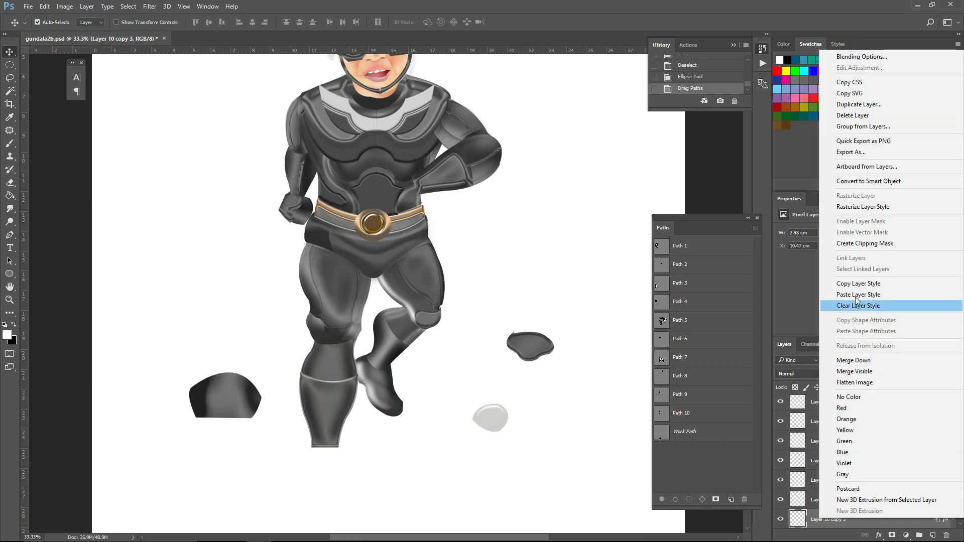
{"action": "left_click", "coordinate": [857, 105]}
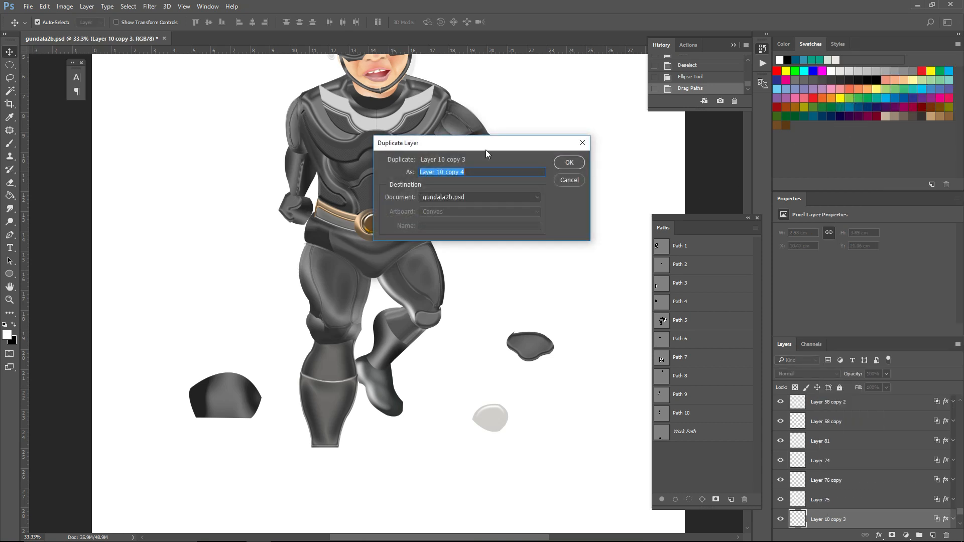
{"action": "left_click", "coordinate": [570, 163]}
- Copy the layer style of the dark dome-shaped spare piece onto the duplicated calf layer and set that layer's opacity to 35%
{"action": "left_click", "coordinate": [334, 399]}
{"action": "left_click", "coordinate": [335, 402]}
{"action": "left_click", "coordinate": [222, 399]}
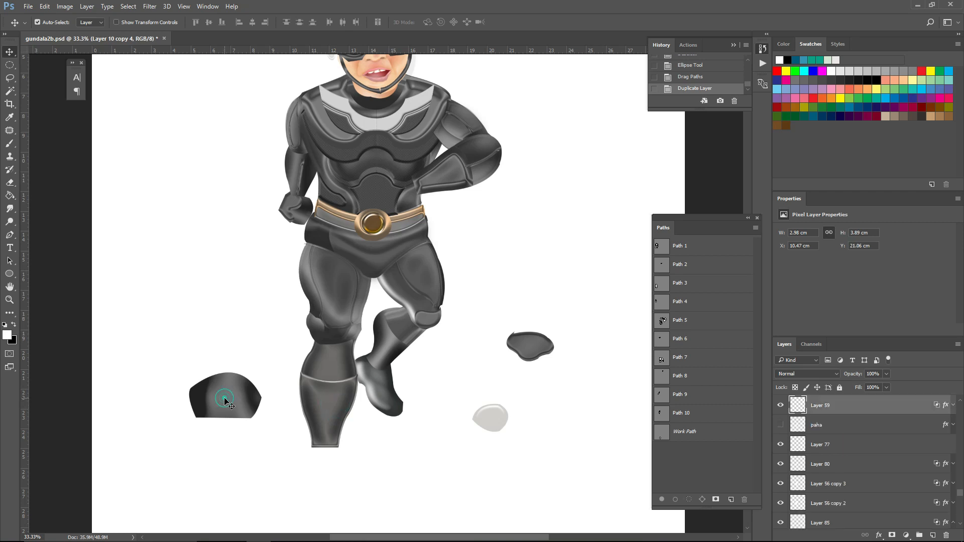
{"action": "left_click", "coordinate": [223, 398]}
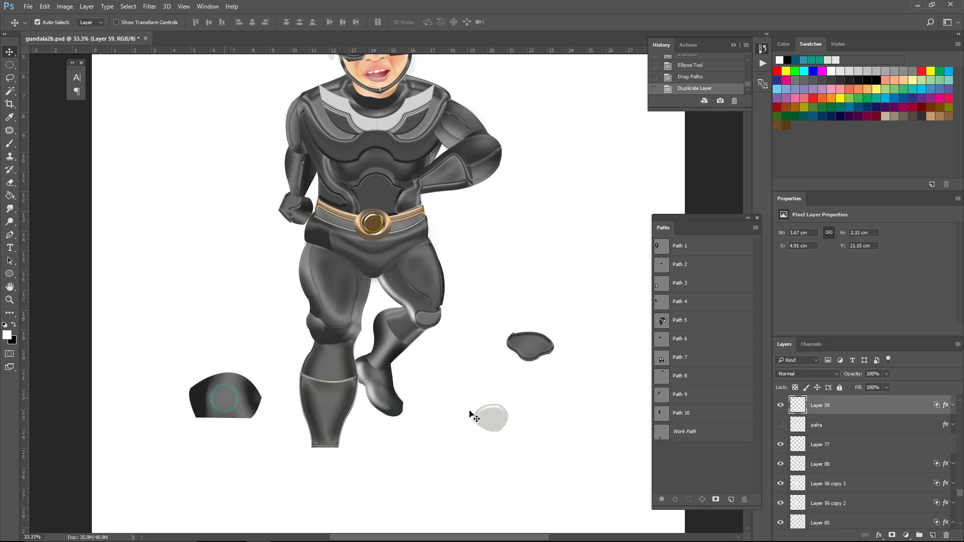
{"action": "right_click", "coordinate": [831, 408]}
{"action": "left_click", "coordinate": [744, 308]}
{"action": "left_click", "coordinate": [335, 412]}
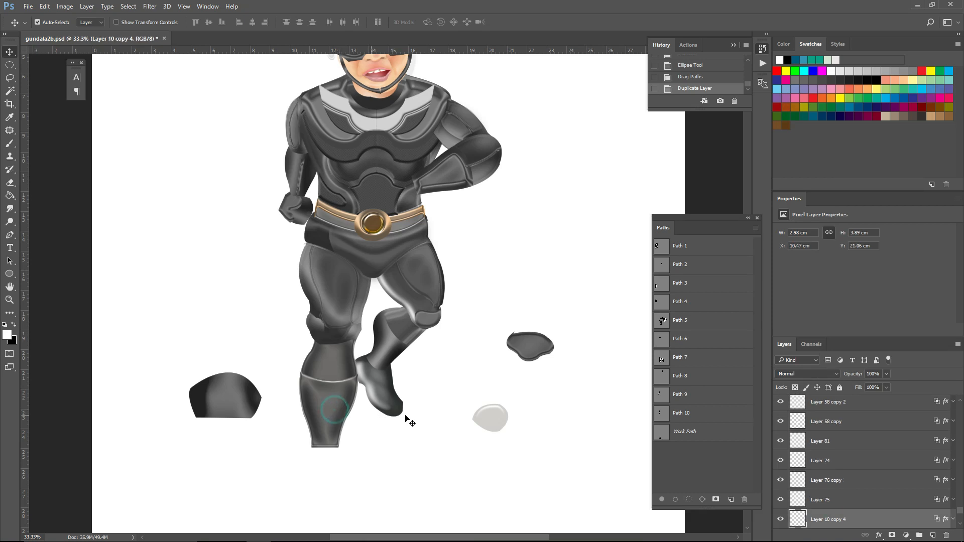
{"action": "right_click", "coordinate": [854, 518]}
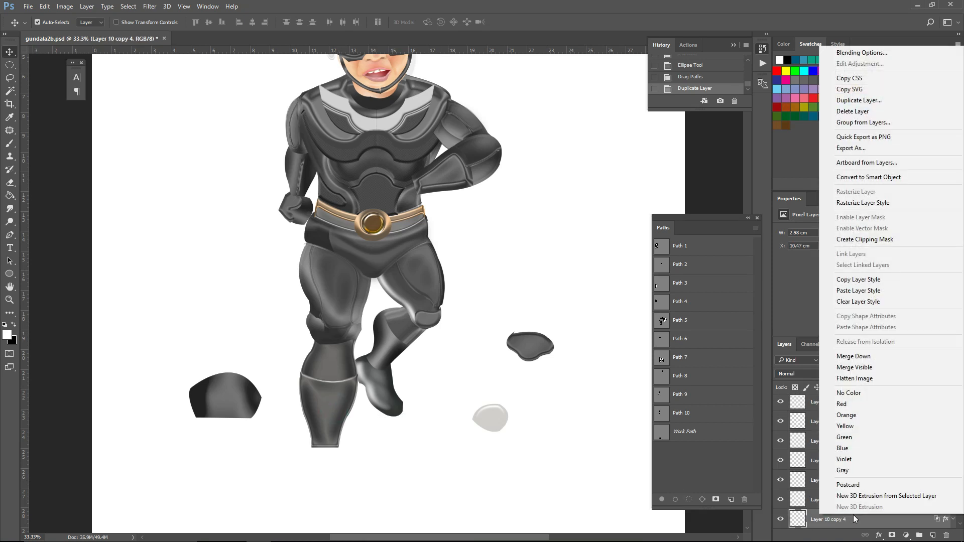
{"action": "left_click", "coordinate": [859, 291]}
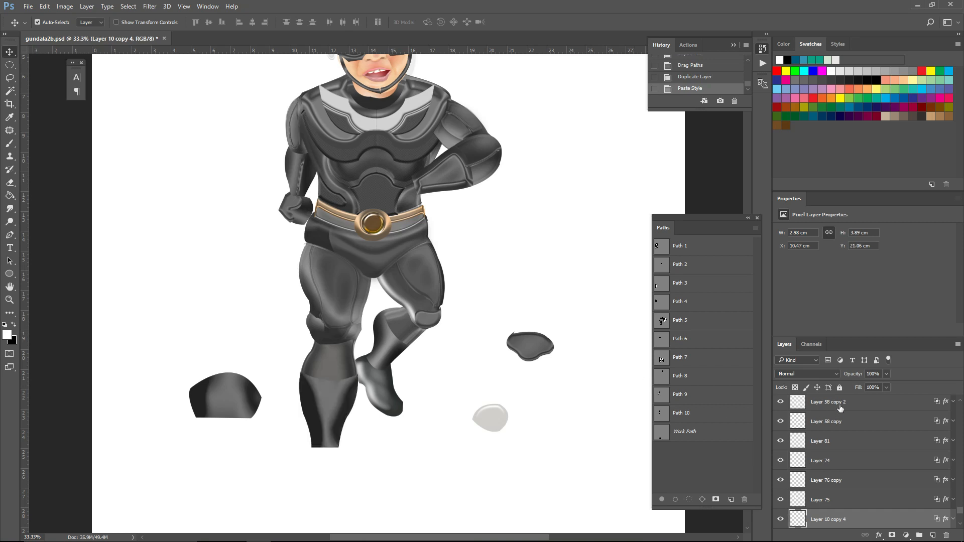
{"action": "left_click", "coordinate": [887, 374]}
{"action": "left_click_drag", "start_coordinate": [860, 395], "coordinate": [857, 396]}
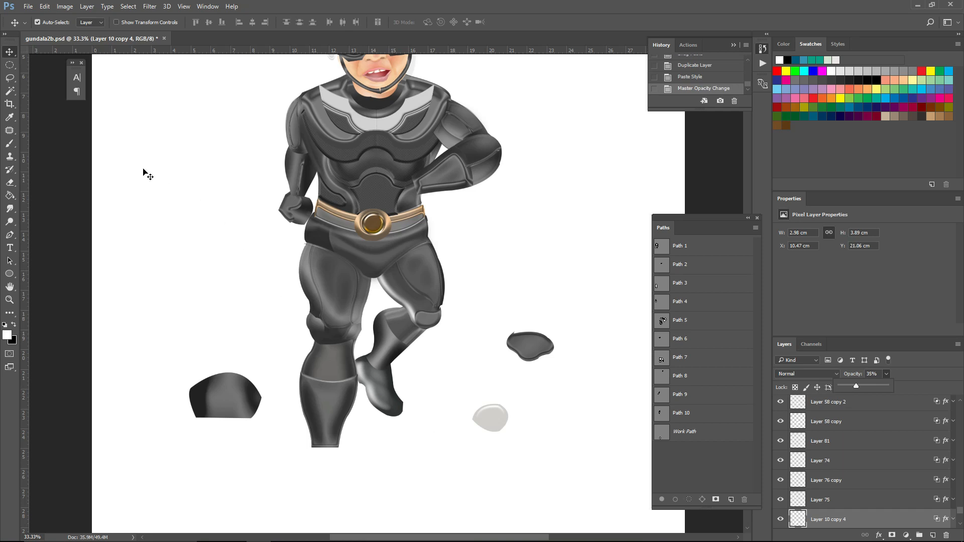
- Try to clear the dark dome-shaped piece with a freehand lasso selection around it, and deselect
{"action": "left_click", "coordinate": [10, 77]}
{"action": "mouse_move", "coordinate": [173, 324]}
{"action": "left_mouse_down"}
{"action": "mouse_move", "coordinate": [233, 329]}
{"action": "mouse_move", "coordinate": [271, 354]}
{"action": "mouse_move", "coordinate": [284, 396]}
{"action": "mouse_move", "coordinate": [228, 455]}
{"action": "left_mouse_up"}
{"action": "left_click_drag", "start_coordinate": [148, 392], "coordinate": [149, 391]}
{"action": "key", "text": "Delete"}
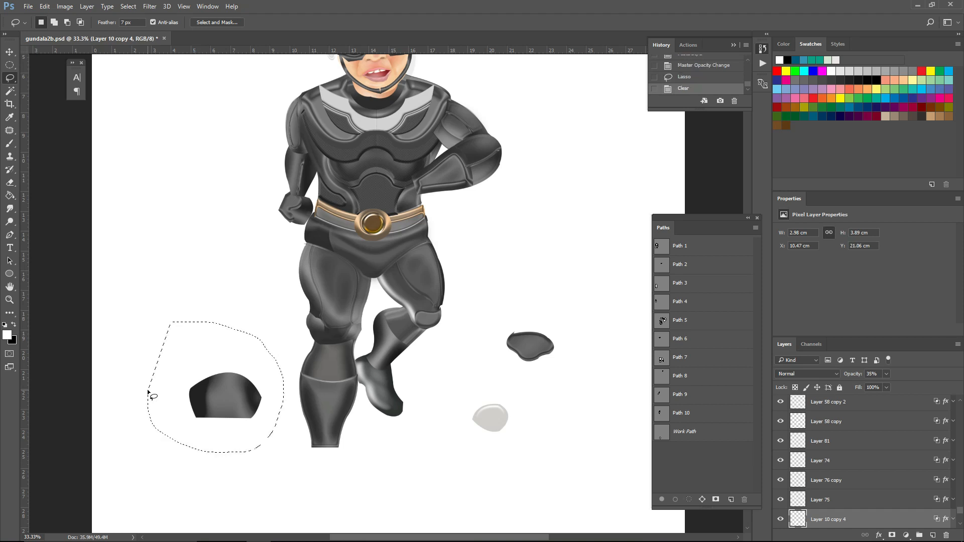
{"action": "left_click", "coordinate": [145, 339]}
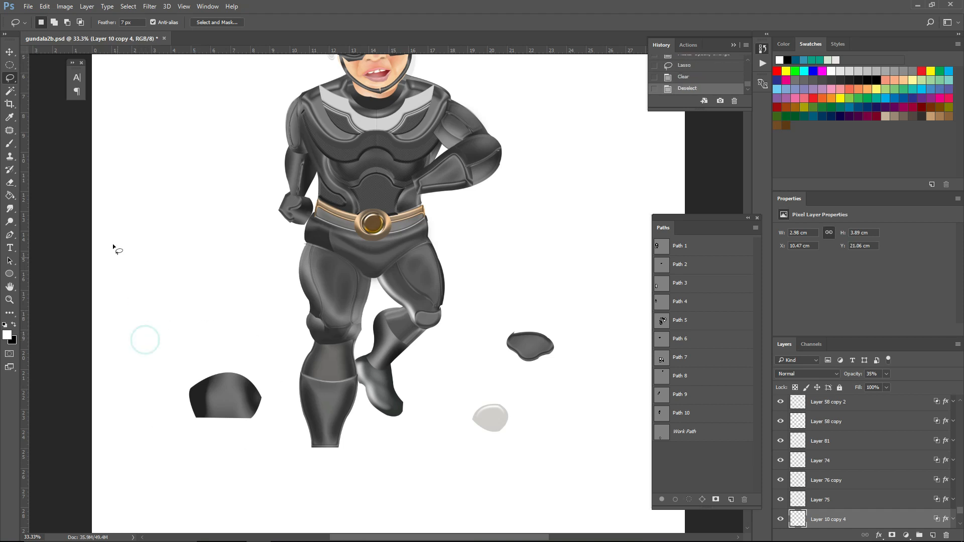
- Delete the layer of the dark dome-shaped spare piece beside the straight leg
{"action": "left_click", "coordinate": [10, 52]}
{"action": "left_click", "coordinate": [236, 408]}
{"action": "key", "text": "Delete"}
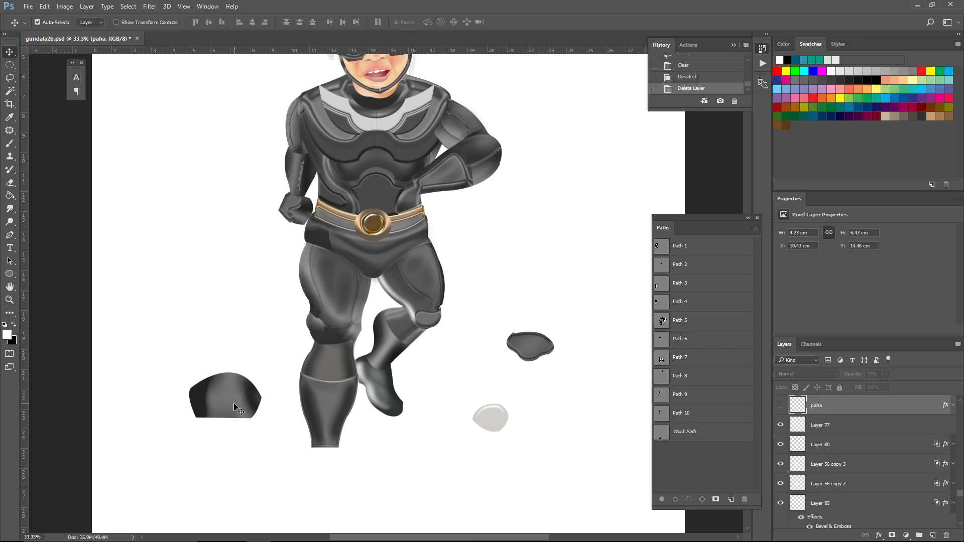
- Fill the elliptical work path on Layer 63 copy, the dark curved spare piece's layer, to form the straight leg's foot, and deselect the path
{"action": "scroll", "coordinate": [236, 407], "scroll_direction": "up", "scroll_amount": 2}
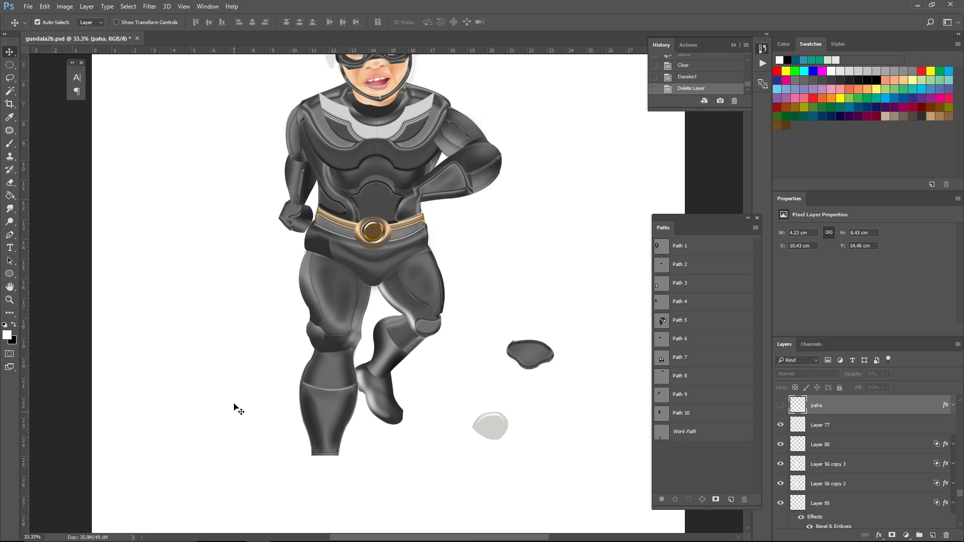
{"action": "scroll", "coordinate": [236, 408], "scroll_direction": "down", "scroll_amount": 4}
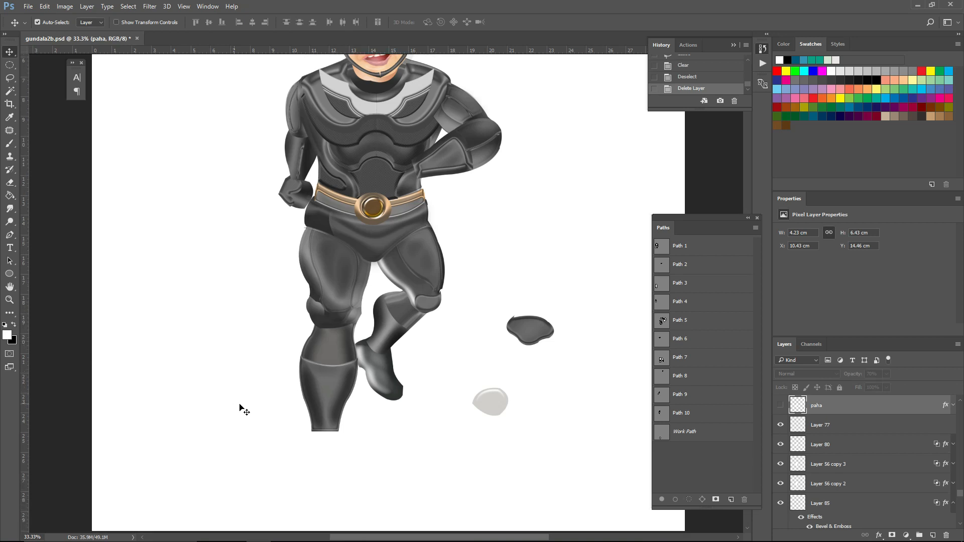
{"action": "left_click", "coordinate": [681, 435]}
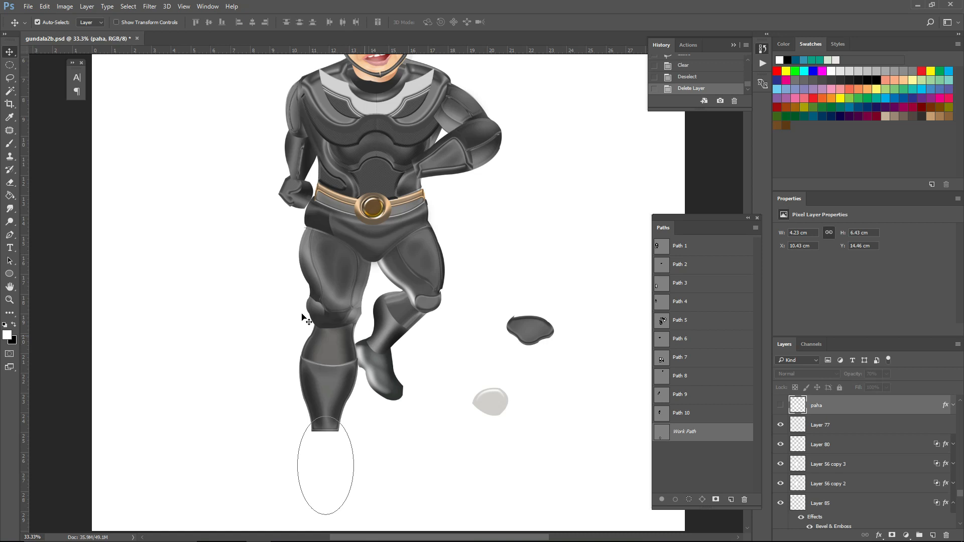
{"action": "left_click", "coordinate": [12, 53]}
{"action": "left_click", "coordinate": [529, 339]}
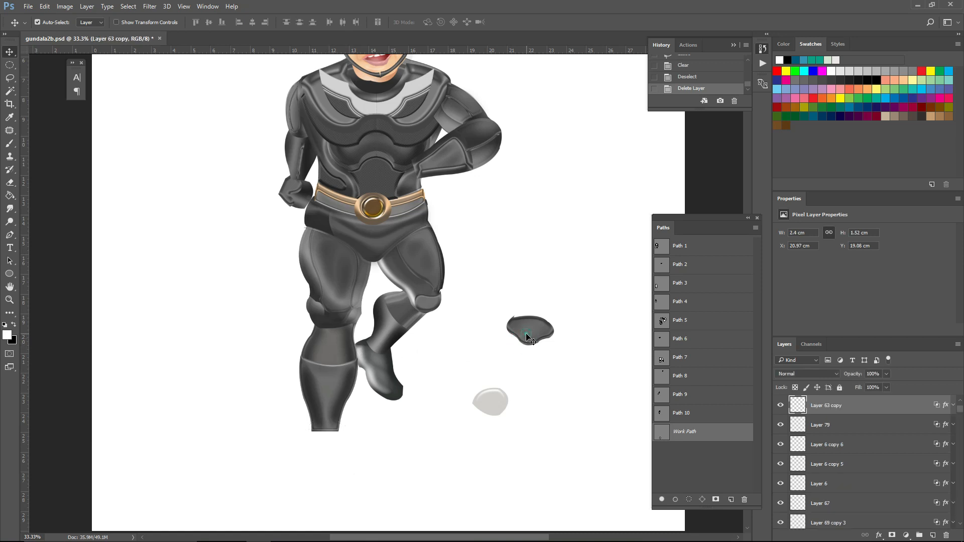
{"action": "left_click", "coordinate": [662, 500]}
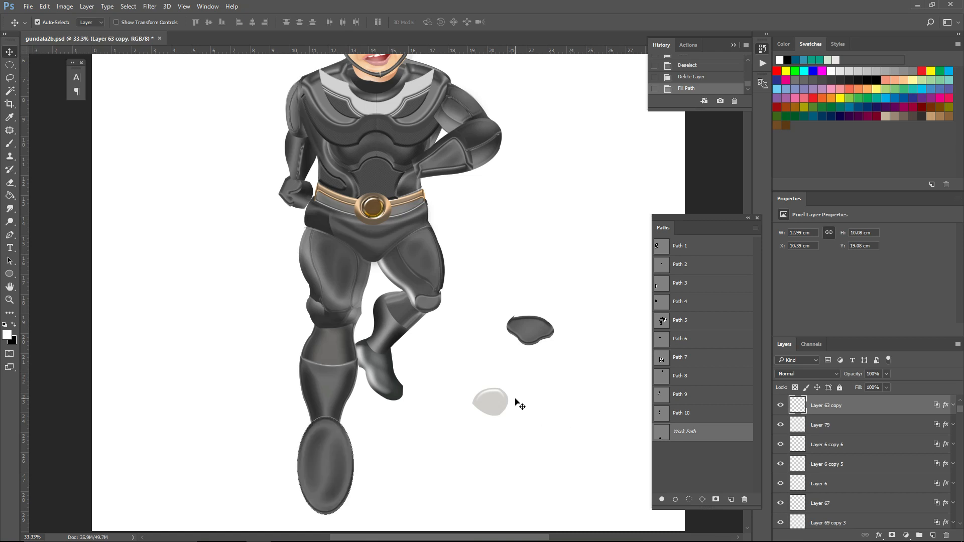
{"action": "left_click", "coordinate": [686, 483]}
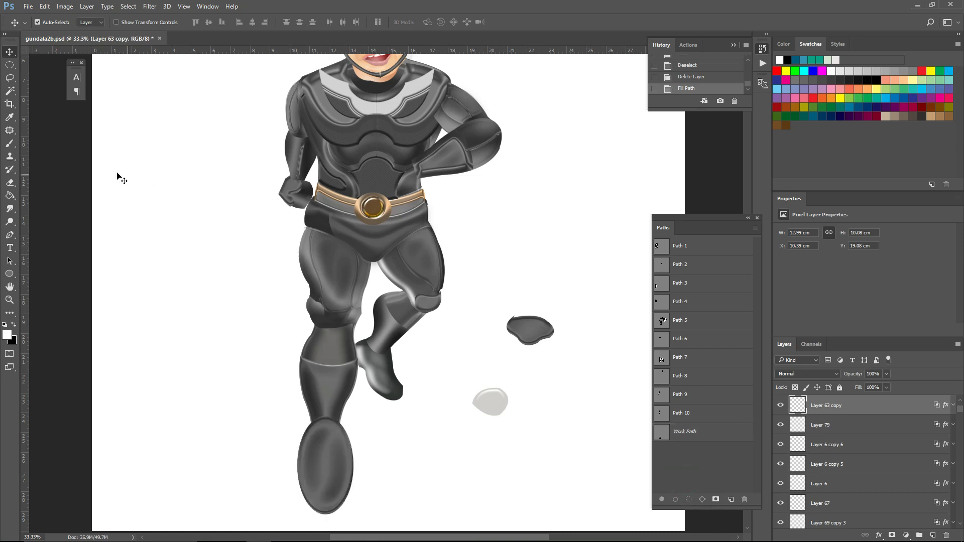
- Send the straight leg's foot layer, Layer 63 copy, backward through the layer stack until it sits behind the calf
{"action": "left_click", "coordinate": [9, 52]}
{"action": "left_click", "coordinate": [315, 441]}
{"action": "left_click", "coordinate": [324, 448]}
{"action": "key", "text": "ctrl+bracketleft"}
{"action": "key", "text": "ctrl+bracketleft"}
{"action": "key", "text": "ctrl+bracketleft"}
{"action": "key", "text": "ctrl+bracketleft"}
{"action": "key", "text": "ctrl+bracketleft"}
{"action": "key", "text": "ctrl+bracketleft"}
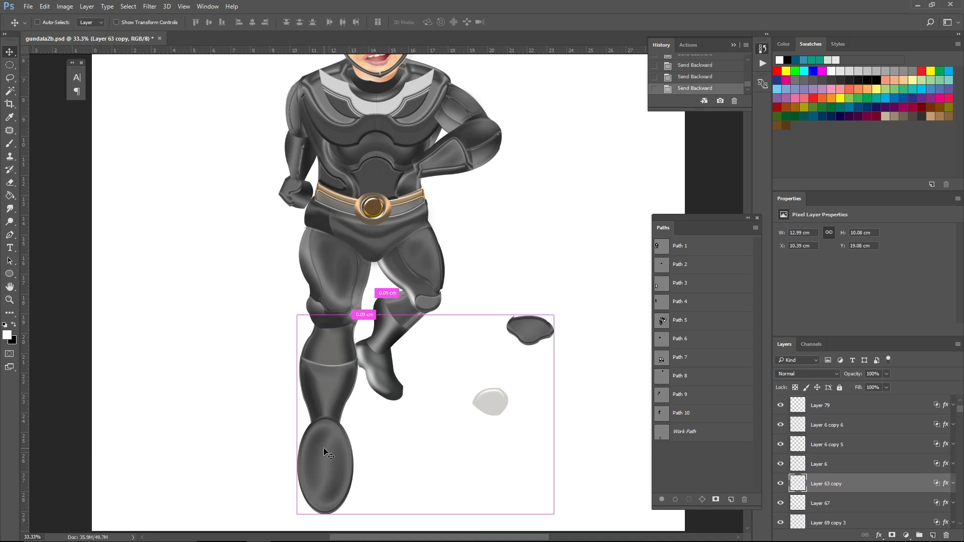
{"action": "key", "text": "ctrl+bracketleft"}
{"action": "key", "text": "ctrl+bracketleft"}
{"action": "key", "text": "ctrl+bracketleft"}
{"action": "key", "text": "ctrl+bracketleft"}
{"action": "key", "text": "ctrl+bracketleft"}
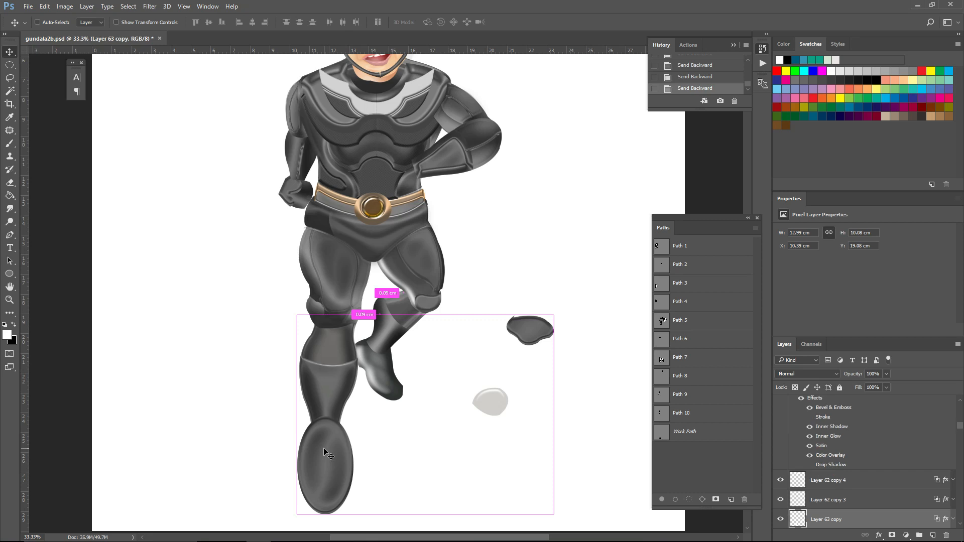
{"action": "key", "text": "ctrl+bracketleft"}
{"action": "key", "text": "ctrl+bracketleft"}
{"action": "key", "text": "ctrl+bracketleft"}
{"action": "key", "text": "ctrl+bracketleft"}
{"action": "key", "text": "ctrl+bracketleft"}
{"action": "key", "text": "ctrl+bracketleft"}
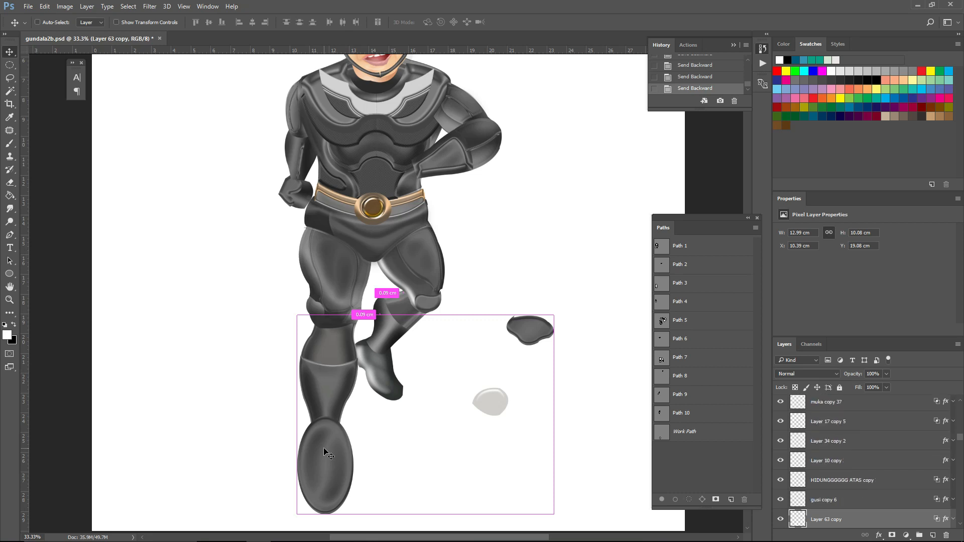
{"action": "key", "text": "ctrl+bracketleft"}
{"action": "key", "text": "ctrl+bracketleft"}
{"action": "key", "text": "ctrl+bracketleft"}
{"action": "key", "text": "ctrl+bracketleft"}
{"action": "key", "text": "ctrl+bracketleft"}
{"action": "key", "text": "ctrl+bracketleft"}
{"action": "key", "text": "ctrl+bracketleft"}
{"action": "key", "text": "ctrl+bracketleft"}
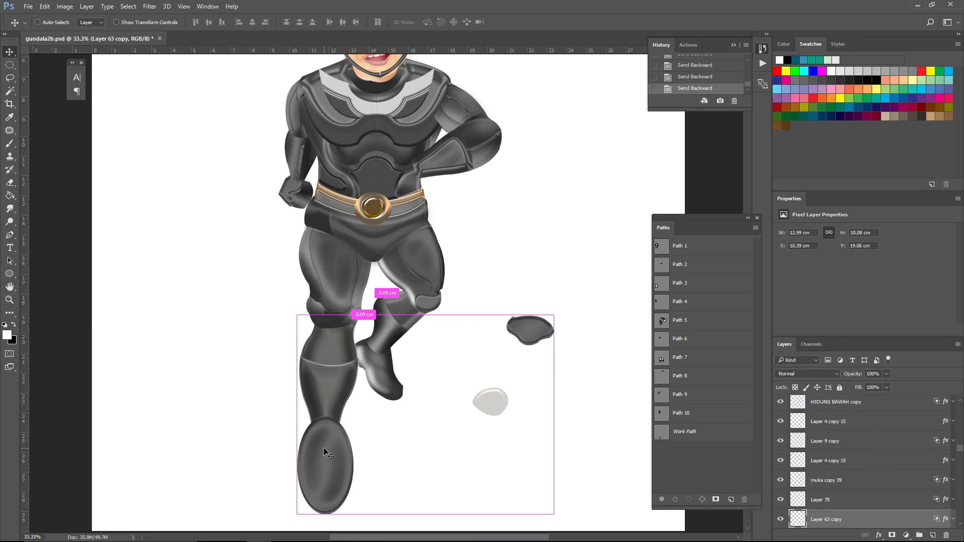
{"action": "key", "text": "ctrl+bracketleft"}
{"action": "key", "text": "ctrl+bracketleft"}
{"action": "key", "text": "ctrl+bracketleft"}
{"action": "key", "text": "ctrl+bracketleft"}
{"action": "key", "text": "ctrl+bracketleft"}
{"action": "key", "text": "ctrl+bracketleft"}
{"action": "key", "text": "ctrl+bracketleft"}
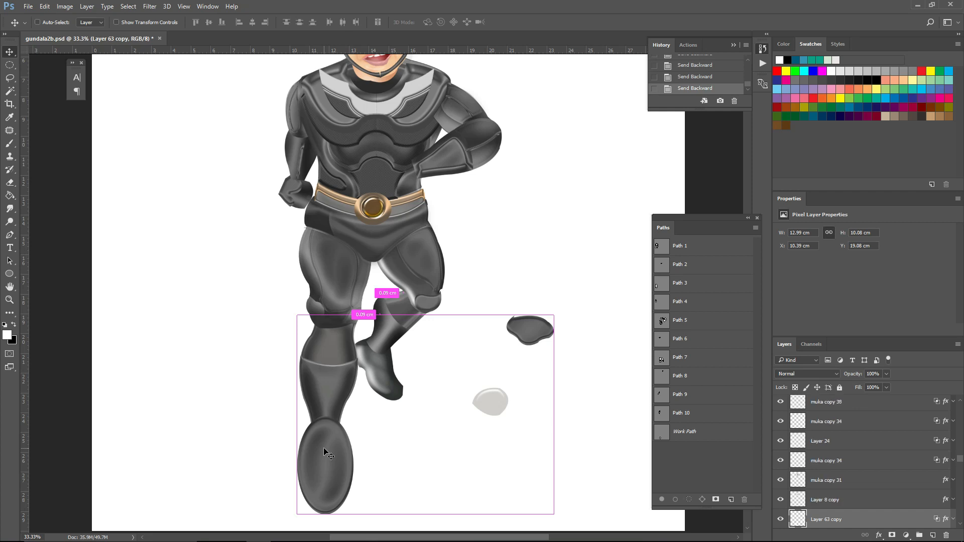
{"action": "key", "text": "ctrl+bracketleft"}
{"action": "key", "text": "ctrl+bracketleft"}
{"action": "key", "text": "ctrl+bracketleft"}
{"action": "key", "text": "ctrl+bracketleft"}
{"action": "key", "text": "ctrl+bracketleft"}
{"action": "key", "text": "ctrl+bracketleft"}
{"action": "key", "text": "ctrl+bracketleft"}
{"action": "key", "text": "ctrl+bracketleft"}
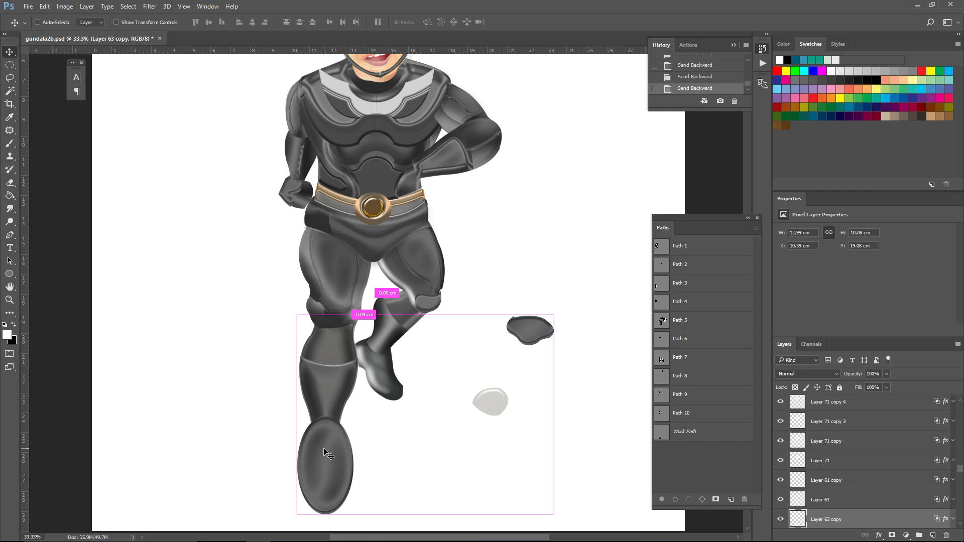
{"action": "key", "text": "ctrl+bracketleft"}
{"action": "key", "text": "ctrl+bracketleft"}
{"action": "key", "text": "ctrl+bracketleft"}
{"action": "key", "text": "ctrl+bracketleft"}
{"action": "key", "text": "ctrl+bracketleft"}
{"action": "key", "text": "ctrl+bracketleft"}
{"action": "key", "text": "ctrl+bracketleft"}
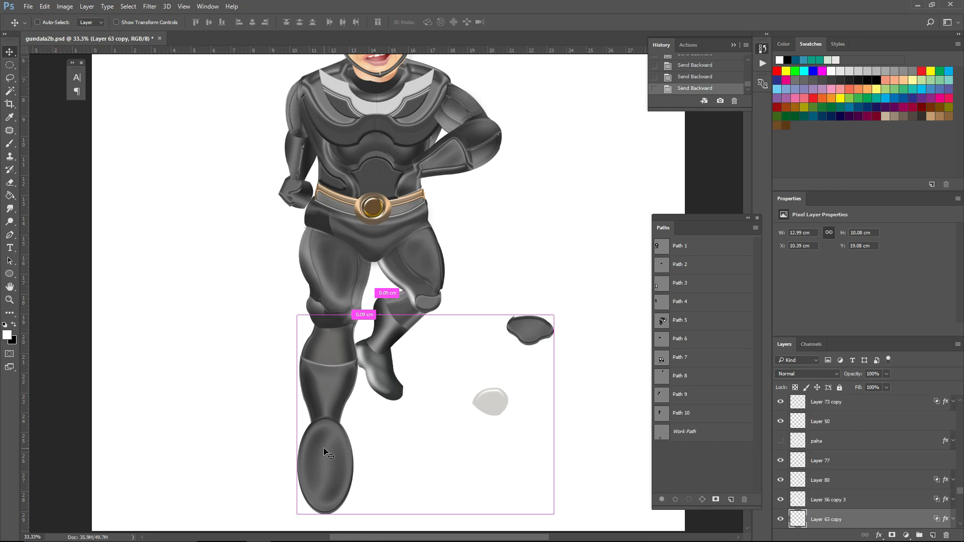
{"action": "key", "text": "ctrl+bracketleft"}
{"action": "key", "text": "ctrl+bracketleft"}
{"action": "key", "text": "ctrl+bracketleft"}
{"action": "key", "text": "ctrl+bracketleft"}
{"action": "key", "text": "ctrl+bracketleft"}
{"action": "key", "text": "ctrl+bracketleft"}
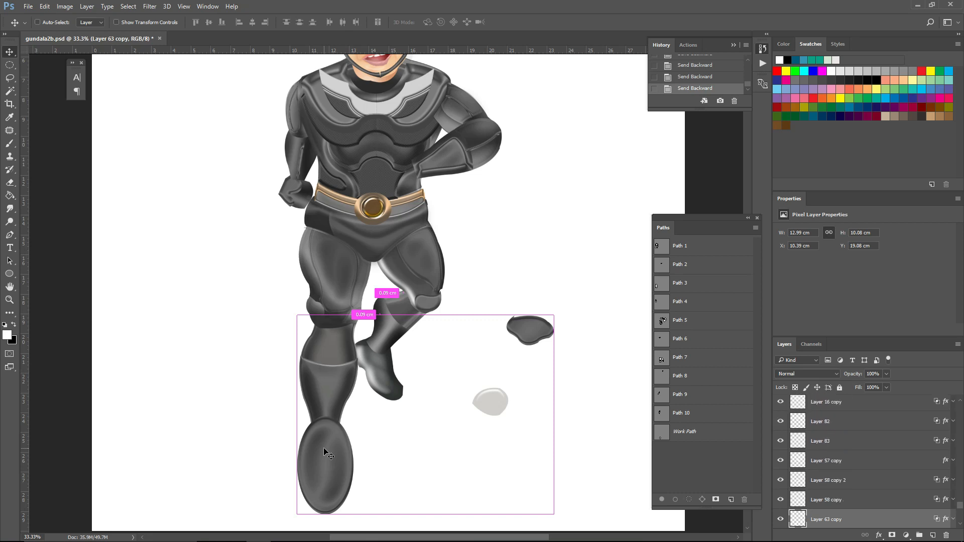
{"action": "key", "text": "ctrl+bracketleft"}
{"action": "key", "text": "ctrl+bracketleft"}
{"action": "key", "text": "ctrl+bracketleft"}
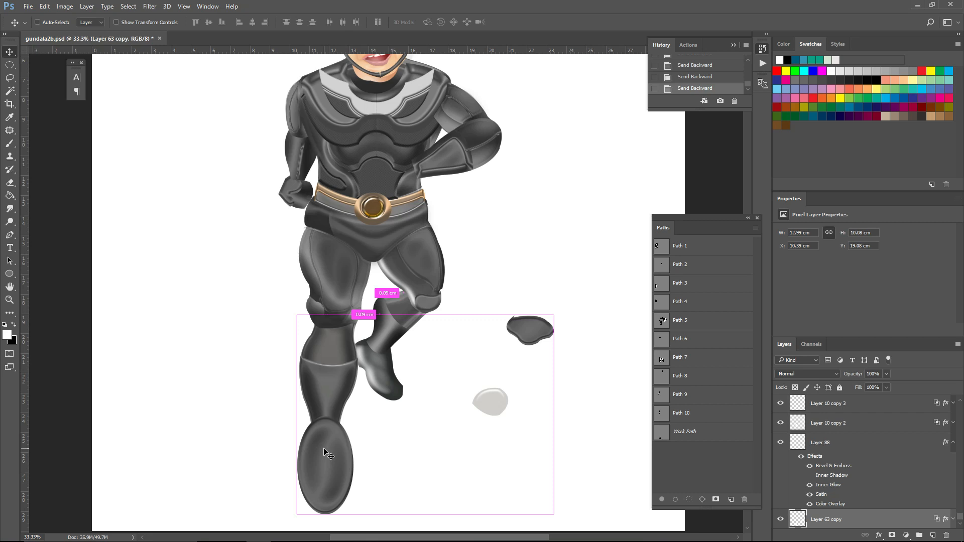
{"action": "key", "text": "ctrl+bracketleft"}
{"action": "key", "text": "ctrl"}
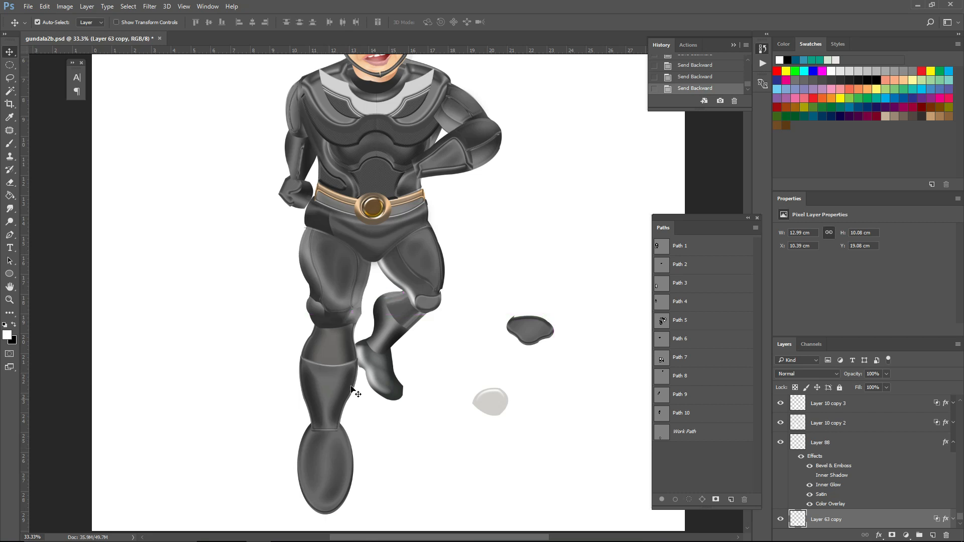
- Clear the dark curved spare piece beside the legs from Layer 63 copy with a freehand lasso selection, and deselect
{"action": "left_click", "coordinate": [11, 80]}
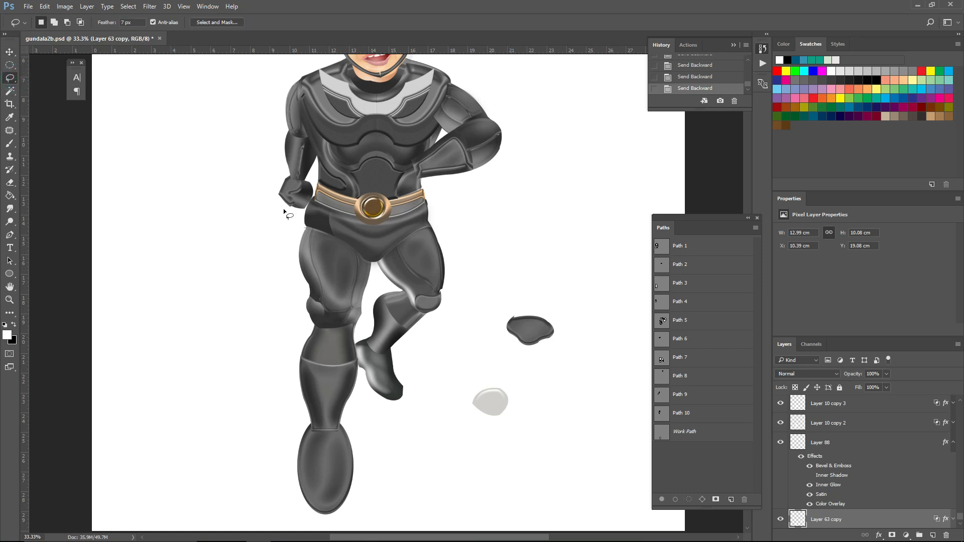
{"action": "mouse_move", "coordinate": [507, 300]}
{"action": "left_mouse_down"}
{"action": "mouse_move", "coordinate": [579, 382]}
{"action": "mouse_move", "coordinate": [555, 276]}
{"action": "left_mouse_up"}
{"action": "key", "text": "Delete"}
{"action": "left_click", "coordinate": [484, 261]}
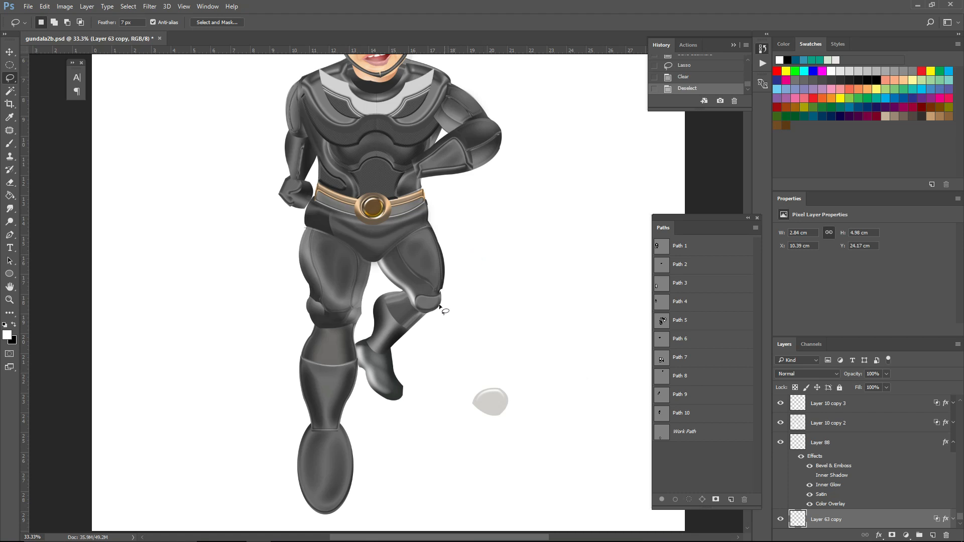
- Warp the straight leg's foot to narrow both sides of its upper half, and nudge the foot slightly to the right
{"action": "scroll", "coordinate": [249, 230], "scroll_direction": "up", "scroll_amount": 1}
{"action": "scroll", "coordinate": [249, 230], "scroll_direction": "up", "scroll_amount": 2}
{"action": "scroll", "coordinate": [249, 230], "scroll_direction": "down", "scroll_amount": 2}
{"action": "scroll", "coordinate": [249, 230], "scroll_direction": "up", "scroll_amount": 2}
{"action": "left_click", "coordinate": [398, 249], "text": "ctrl+alt"}
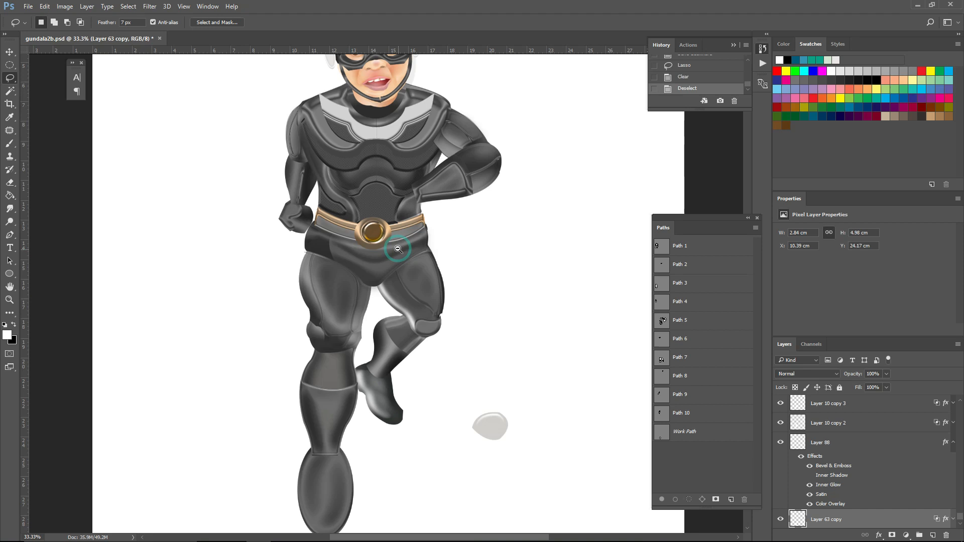
{"action": "left_click", "coordinate": [398, 249], "text": "alt"}
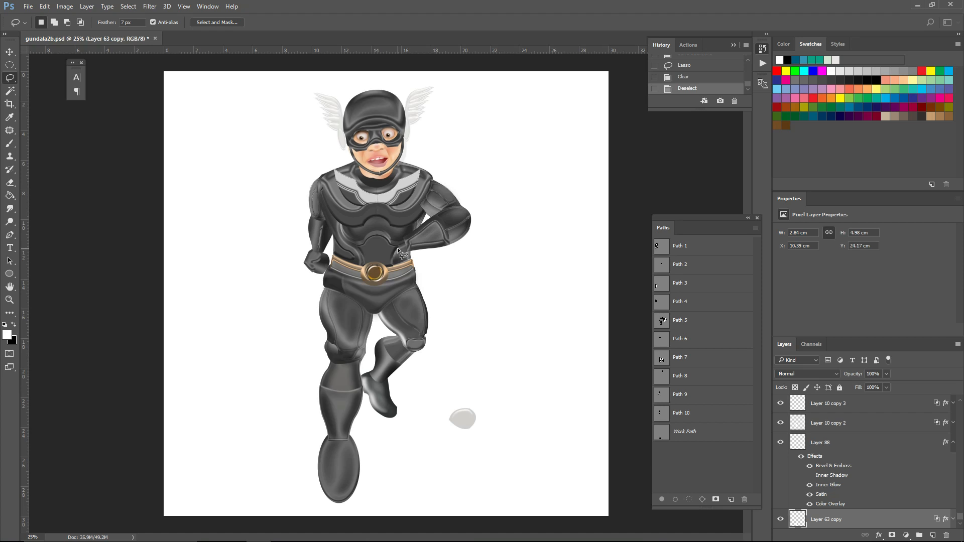
{"action": "left_click", "coordinate": [9, 52]}
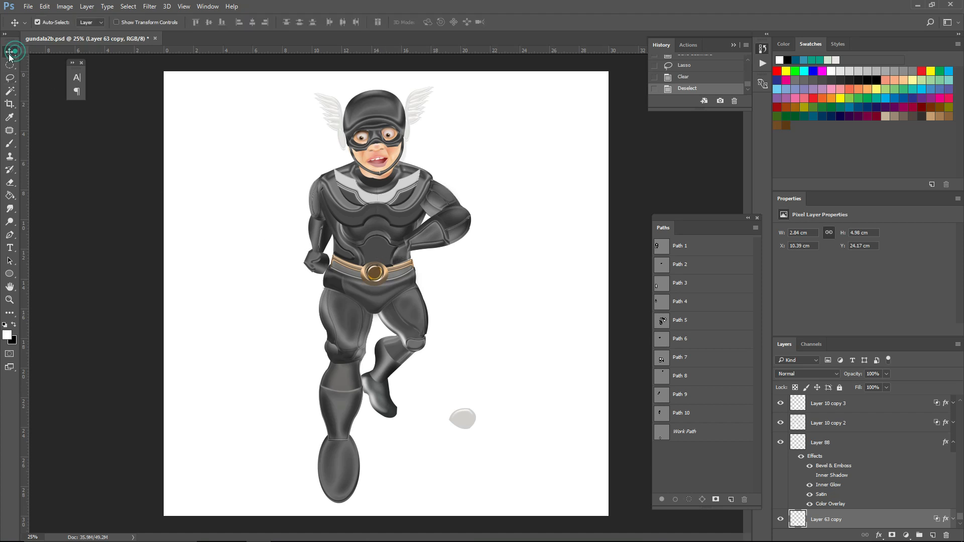
{"action": "key", "text": "ctrl"}
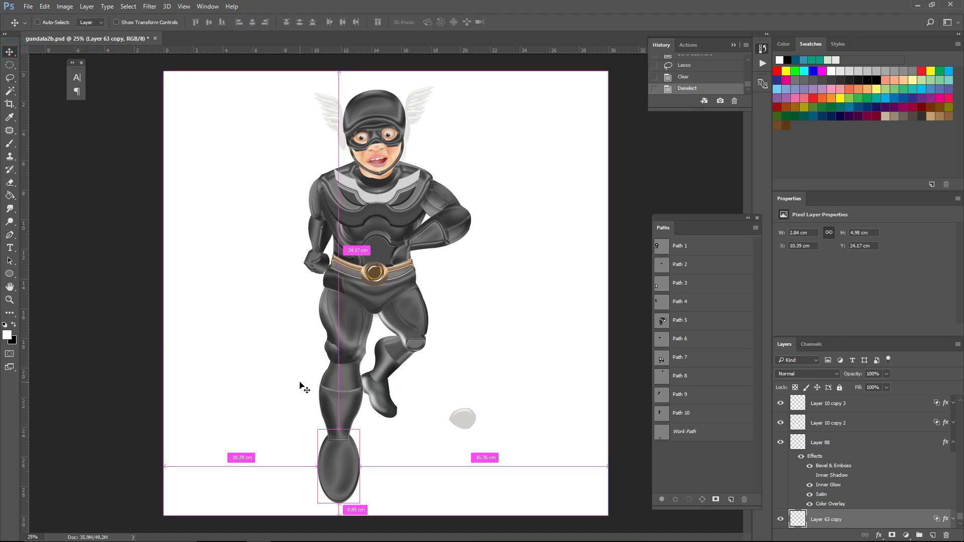
{"action": "key", "text": "ctrl+t"}
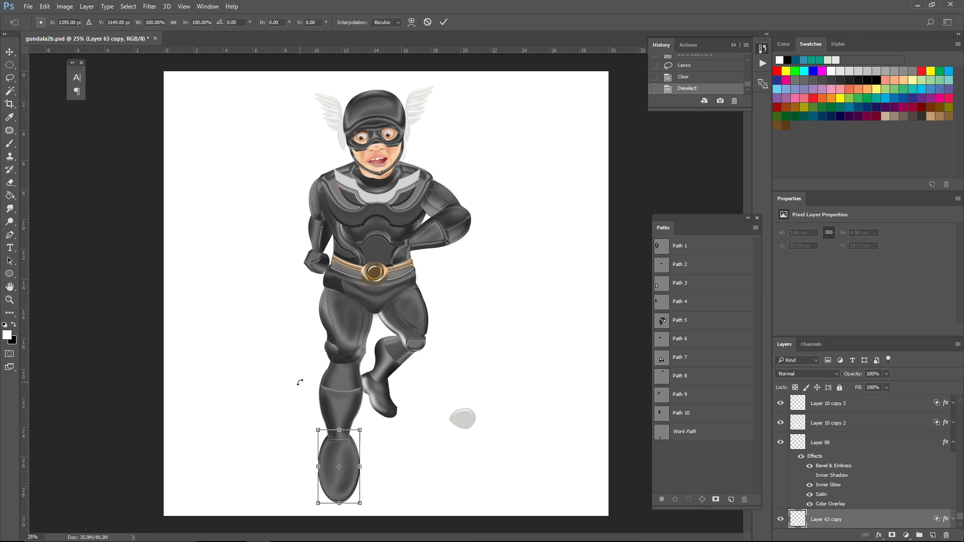
{"action": "left_click", "coordinate": [414, 22]}
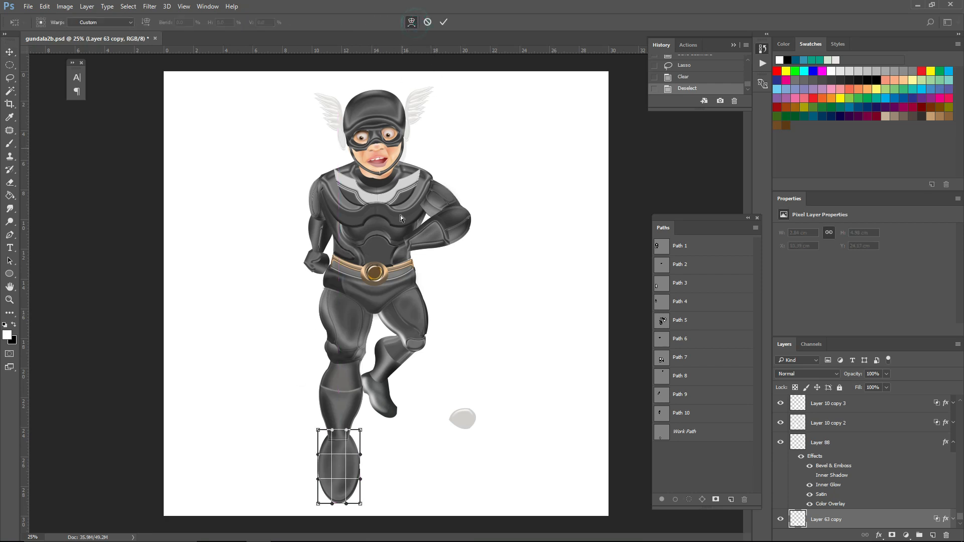
{"action": "left_click_drag", "start_coordinate": [361, 458], "coordinate": [343, 457]}
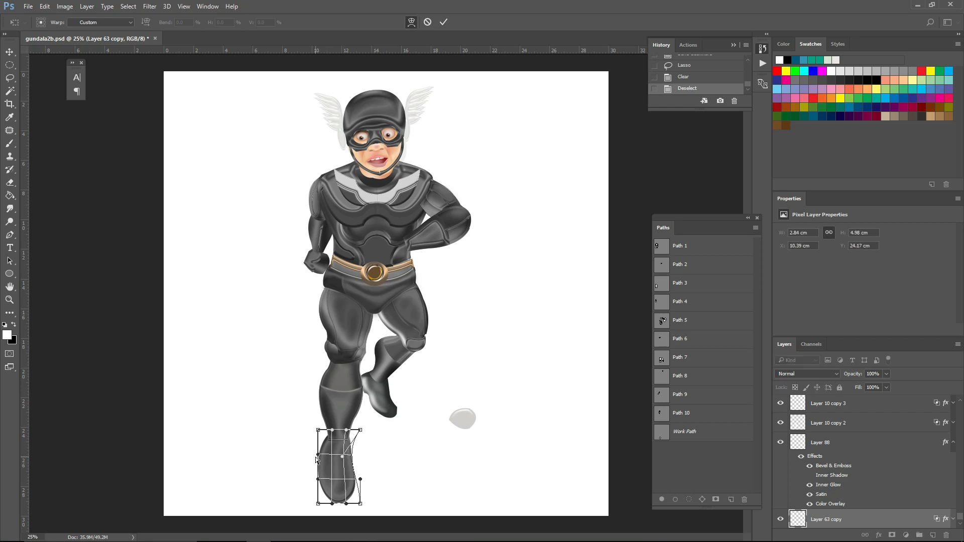
{"action": "left_click_drag", "start_coordinate": [341, 459], "coordinate": [345, 459]}
{"action": "left_click", "coordinate": [318, 457]}
{"action": "left_click_drag", "start_coordinate": [322, 457], "coordinate": [319, 480]}
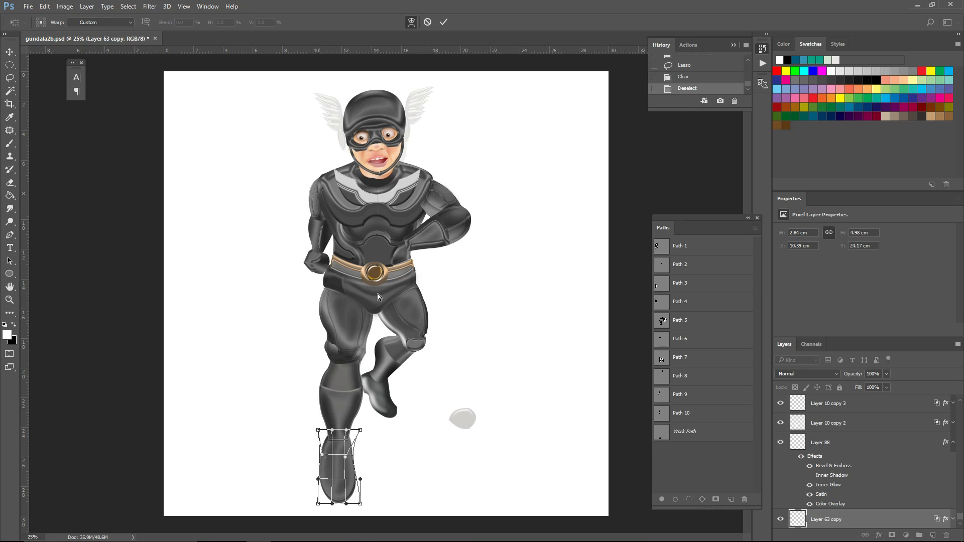
{"action": "left_click", "coordinate": [442, 22]}
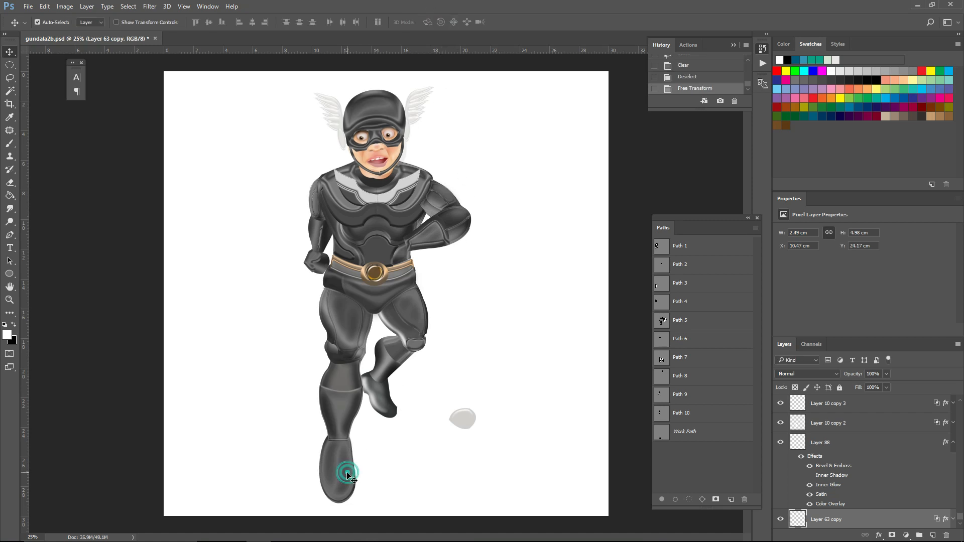
{"action": "key", "text": "Right"}
{"action": "key", "text": "Right"}
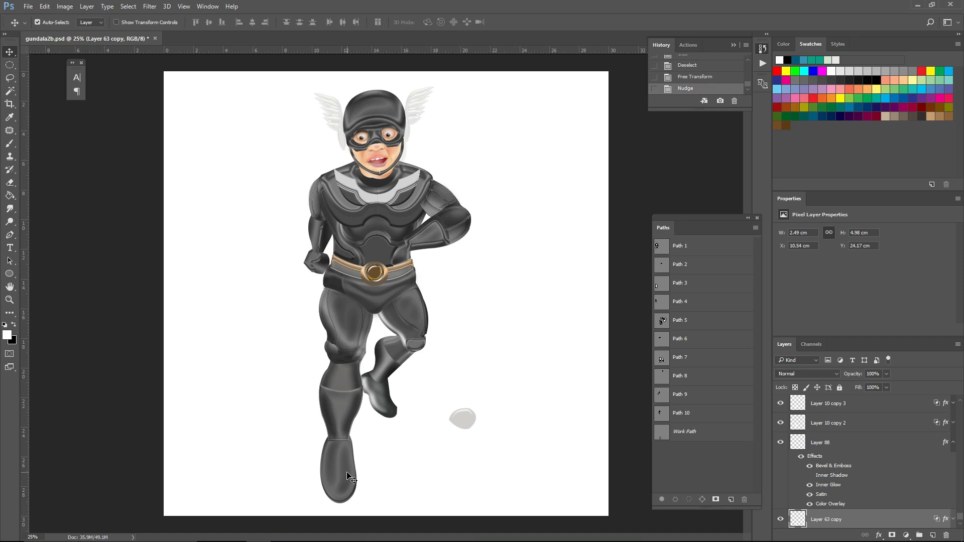
{"action": "left_click", "coordinate": [10, 274]}
{"action": "left_click", "coordinate": [52, 293]}
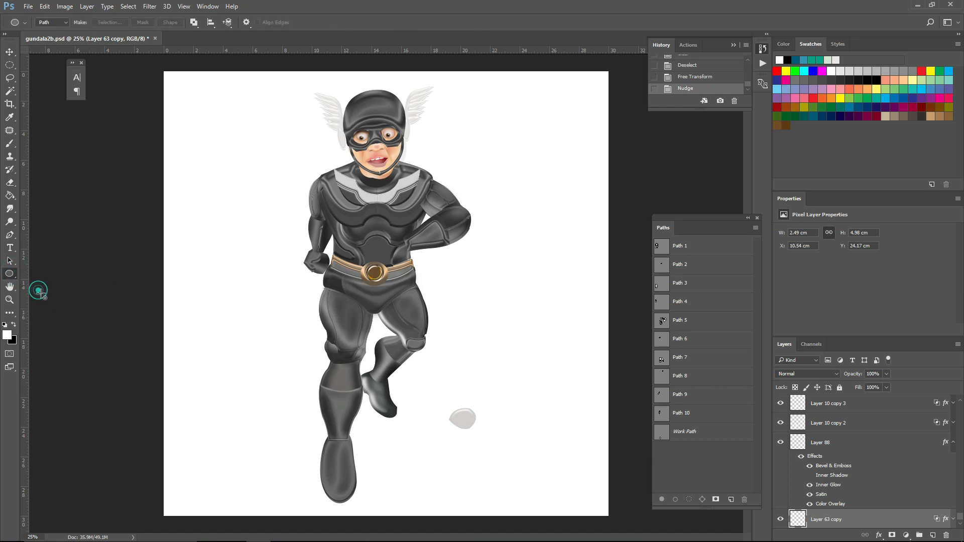
{"action": "left_click_drag", "start_coordinate": [323, 474], "coordinate": [354, 499]}
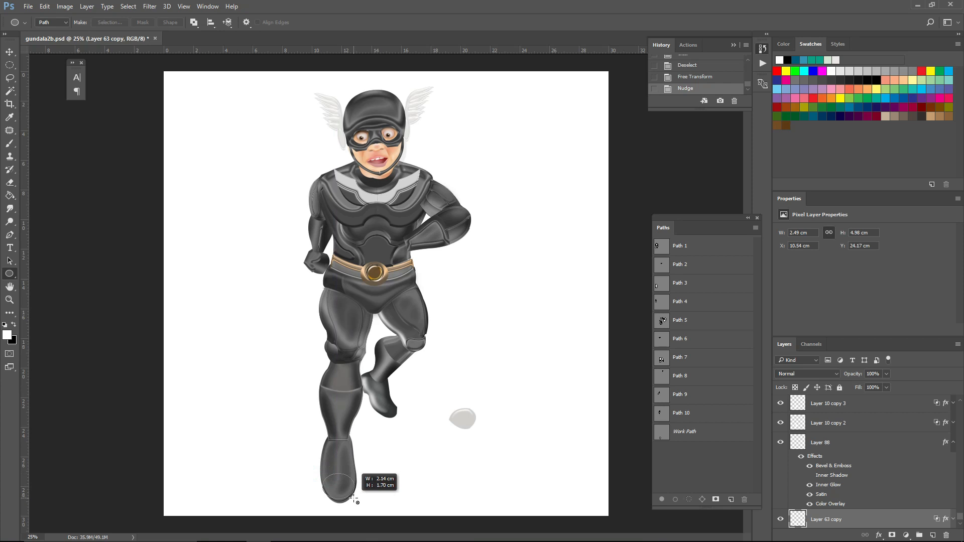
{"action": "left_click_drag", "start_coordinate": [354, 499], "coordinate": [354, 499]}
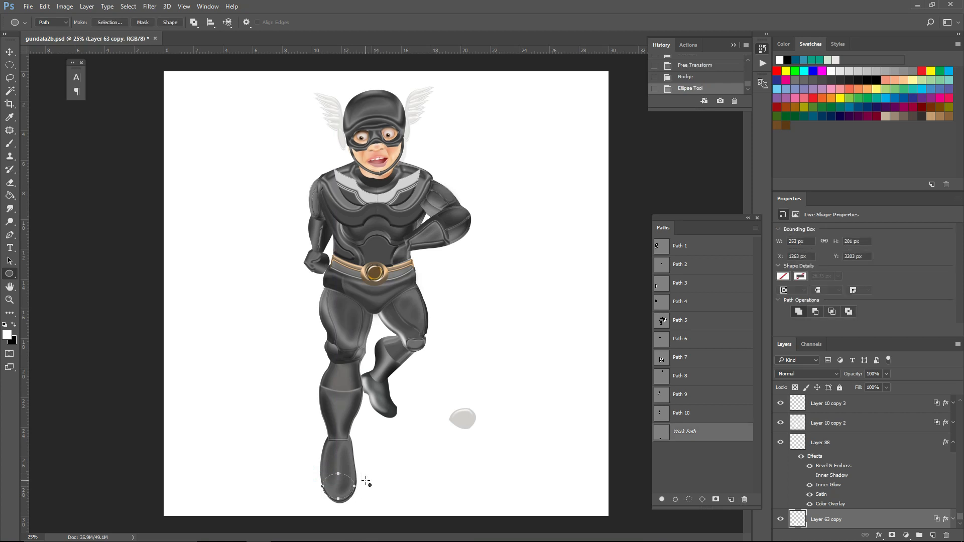
{"action": "key", "text": "Delete"}
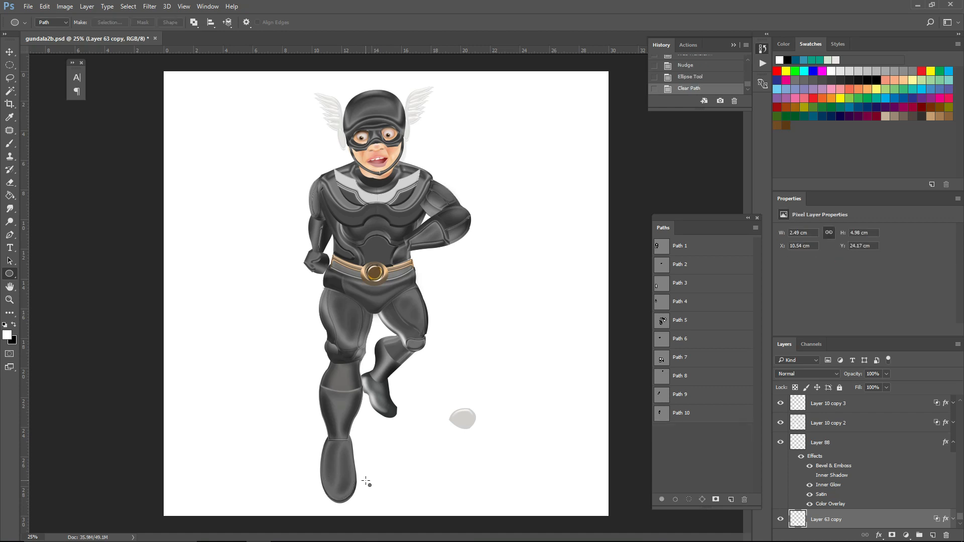
- Duplicate the straight leg's foot layer as Layer 63 copy 2 within the same document
{"action": "left_click", "coordinate": [10, 53]}
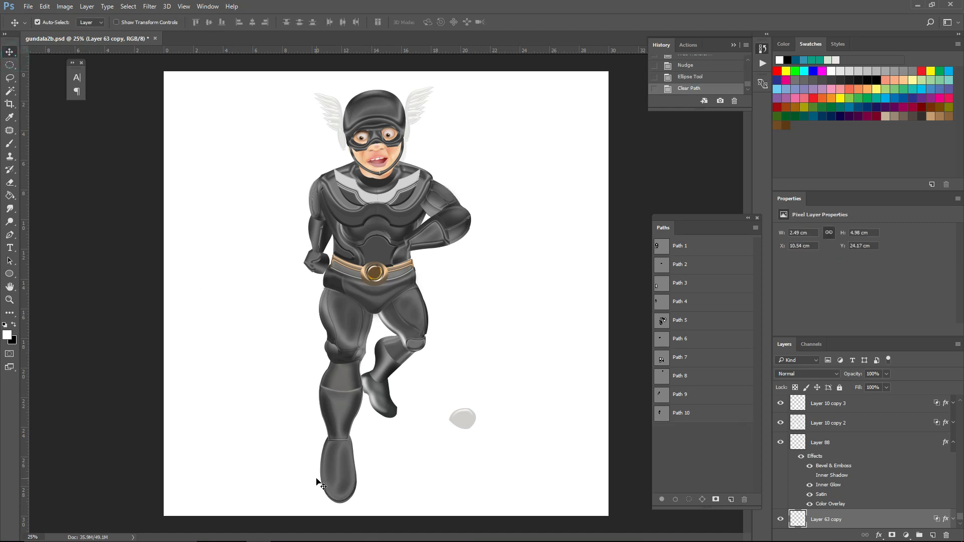
{"action": "left_click", "coordinate": [344, 488]}
{"action": "left_click", "coordinate": [344, 486]}
{"action": "left_click", "coordinate": [344, 483]}
{"action": "right_click", "coordinate": [859, 521]}
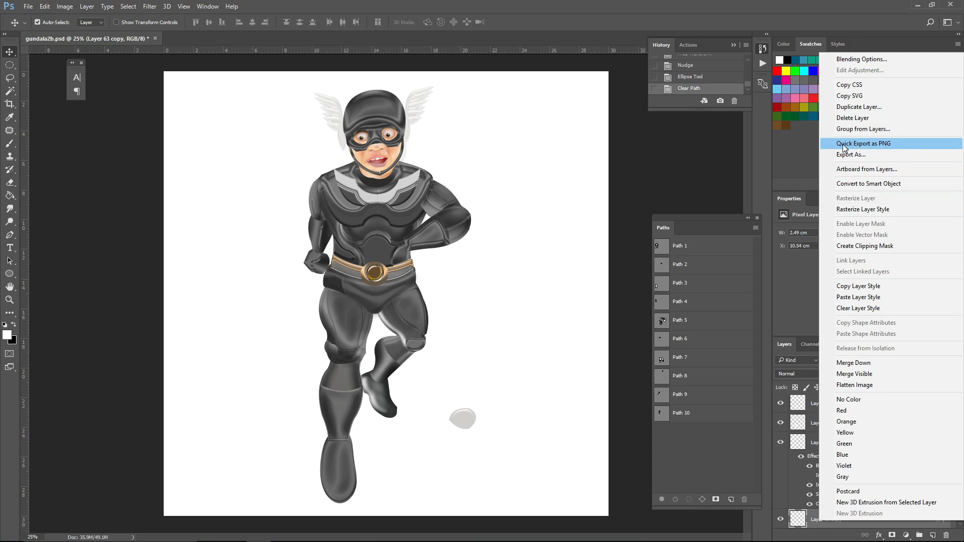
{"action": "left_click", "coordinate": [852, 107]}
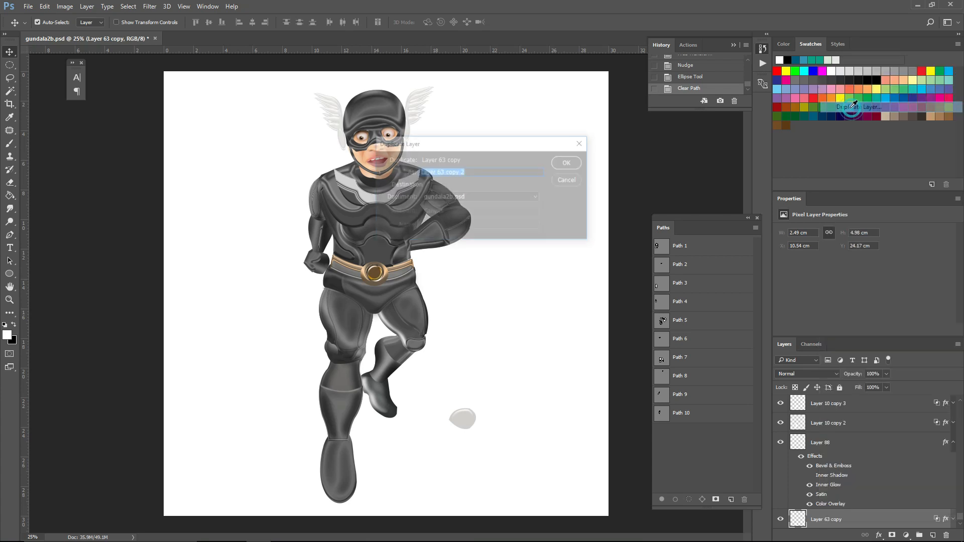
{"action": "left_click", "coordinate": [569, 163]}
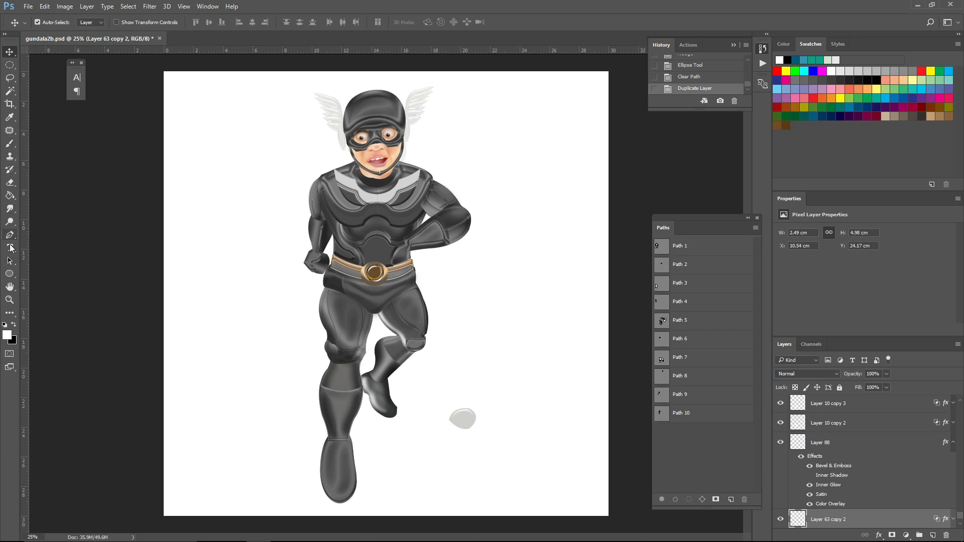
- Draw a closed Pen path around the foot's upper part, with a curved edge across the toe area, and load it as a selection
{"action": "left_click", "coordinate": [10, 235]}
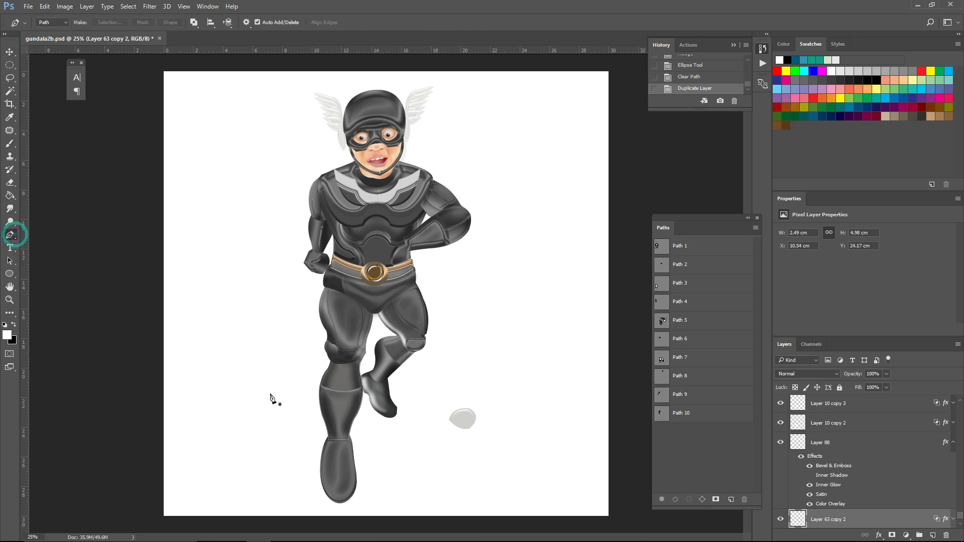
{"action": "left_click", "coordinate": [317, 477]}
{"action": "left_click_drag", "start_coordinate": [357, 476], "coordinate": [370, 490]}
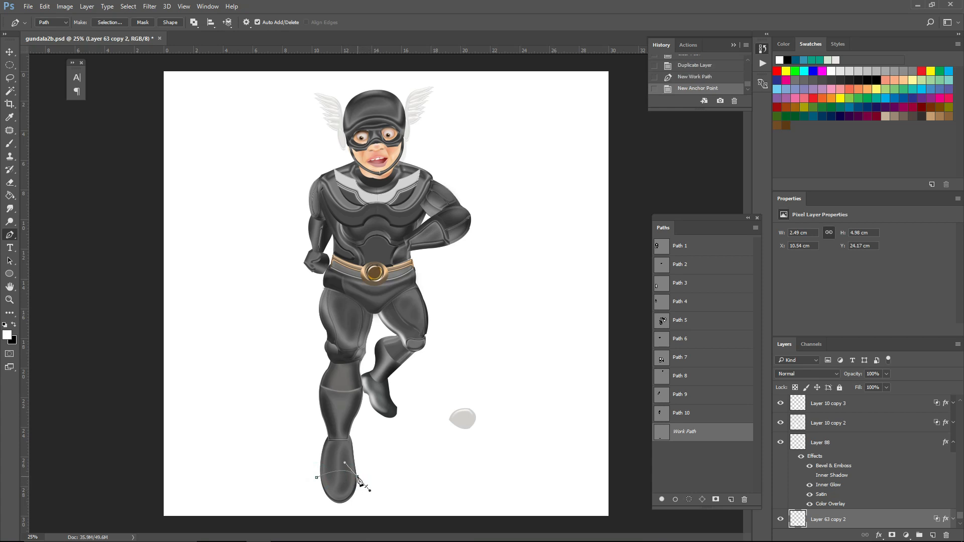
{"action": "left_click", "coordinate": [358, 477]}
{"action": "left_click", "coordinate": [378, 489]}
{"action": "left_click", "coordinate": [391, 461]}
{"action": "left_click", "coordinate": [387, 434]}
{"action": "left_click", "coordinate": [320, 415]}
{"action": "left_click", "coordinate": [312, 438]}
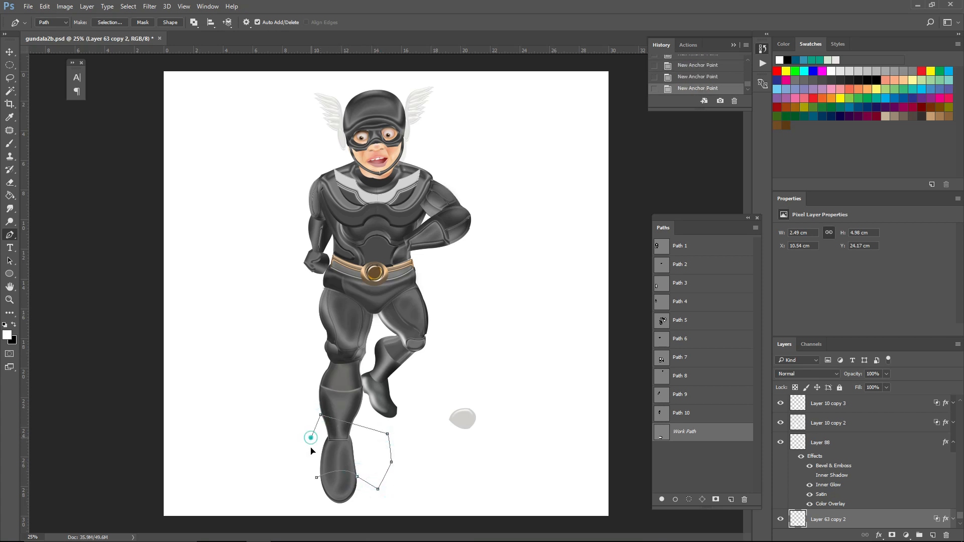
{"action": "left_click", "coordinate": [316, 477]}
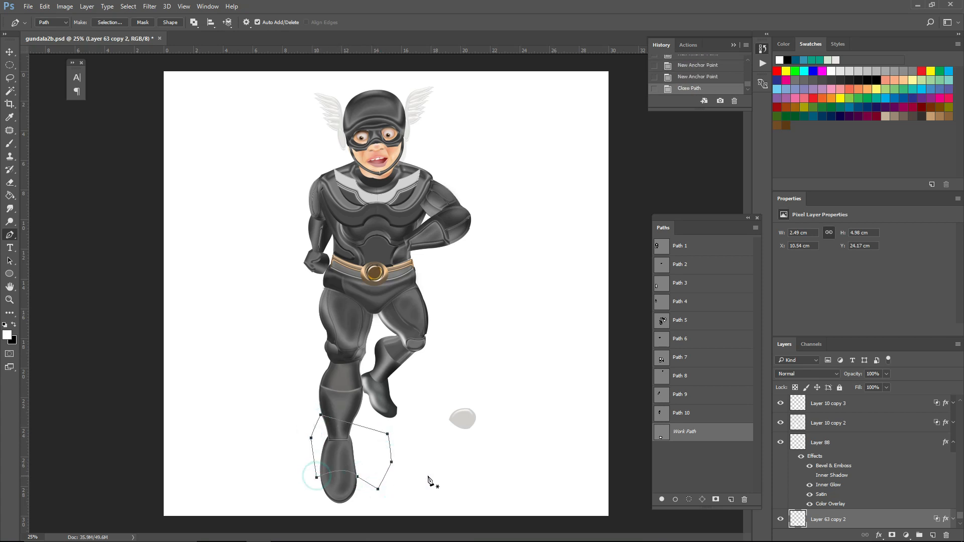
{"action": "left_click", "coordinate": [688, 500]}
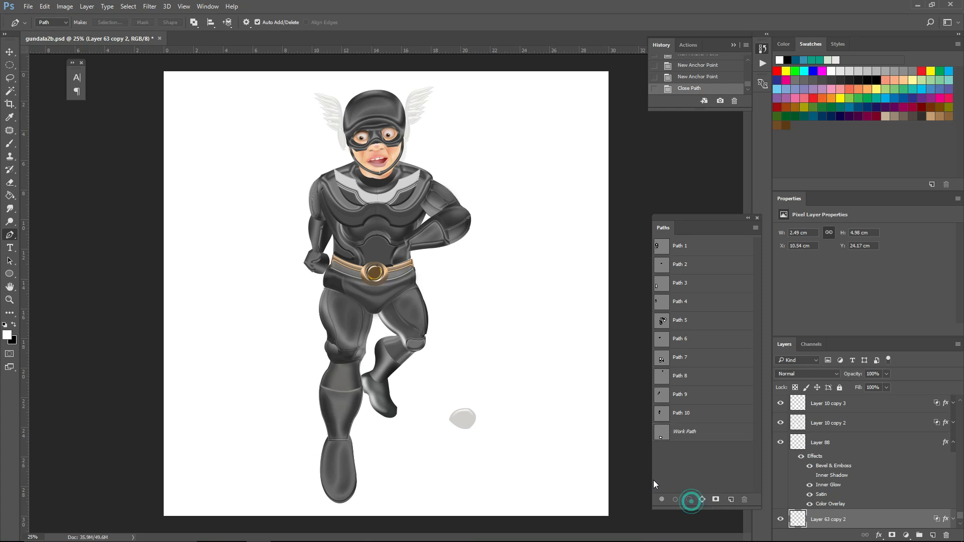
- Clear the selected upper part of the foot from Layer 63 copy 2, leaving only the toe section, and deselect
{"action": "left_click", "coordinate": [10, 52]}
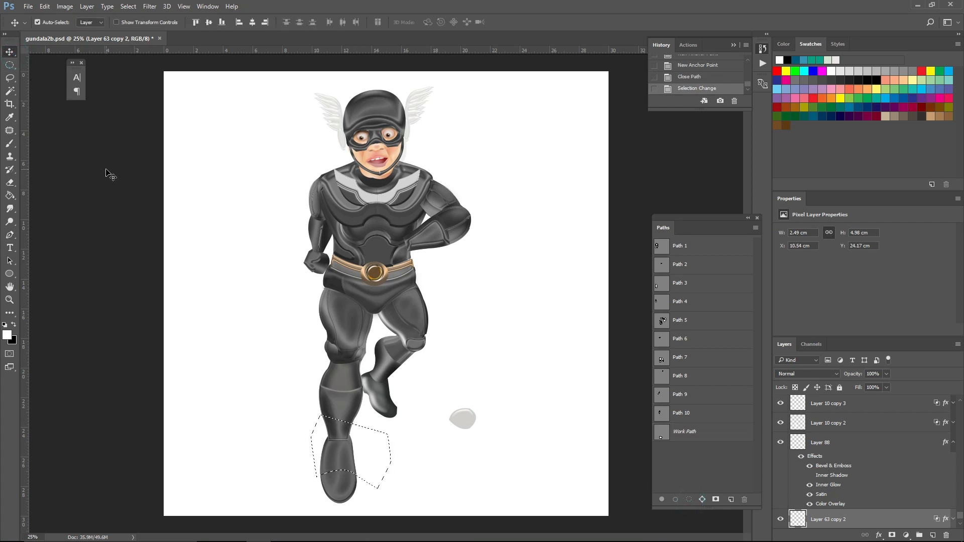
{"action": "key", "text": "Delete"}
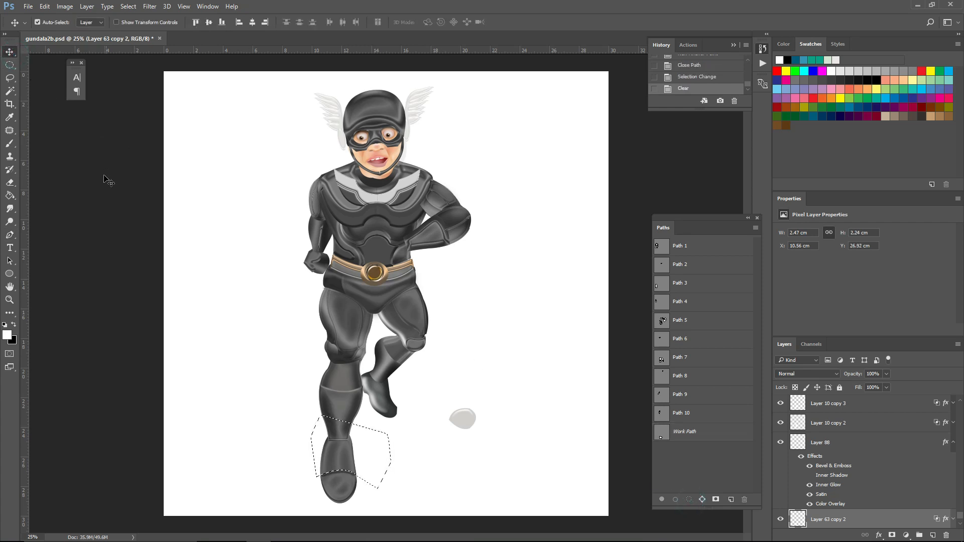
{"action": "left_click", "coordinate": [9, 78]}
{"action": "left_click", "coordinate": [176, 197]}
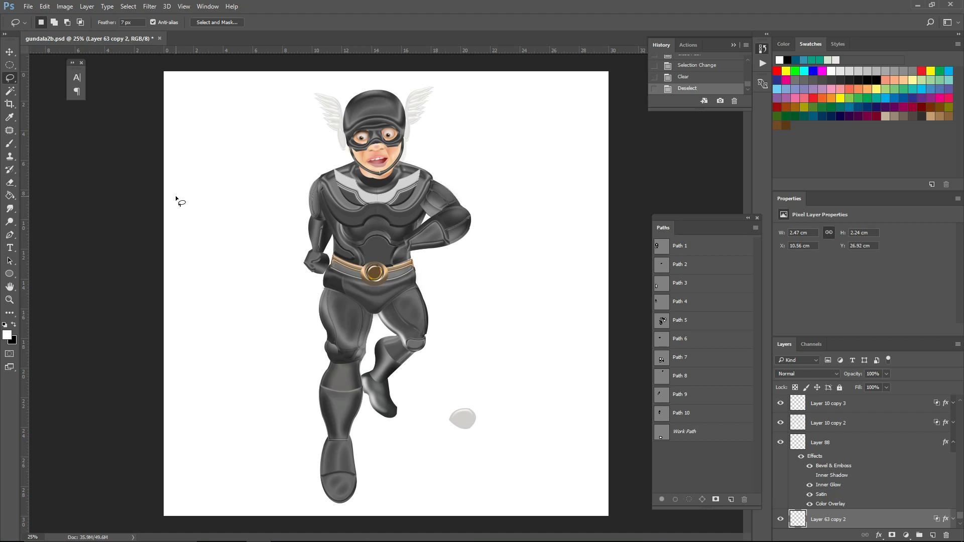
- Duplicate the straight leg's toe section layer, Layer 63 copy 2, as Layer 63 copy 3 in the same document
{"action": "left_click", "coordinate": [11, 58]}
{"action": "left_click", "coordinate": [334, 449]}
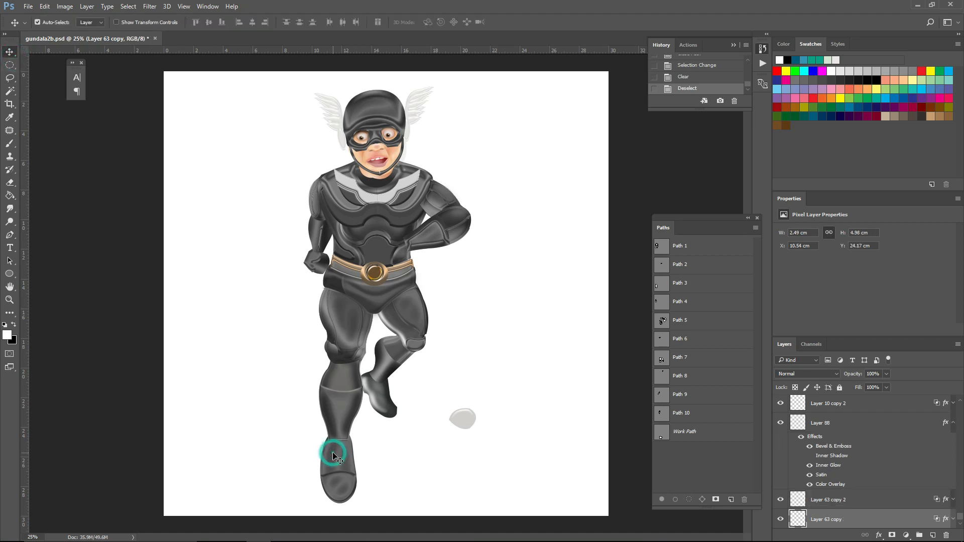
{"action": "left_click", "coordinate": [338, 431]}
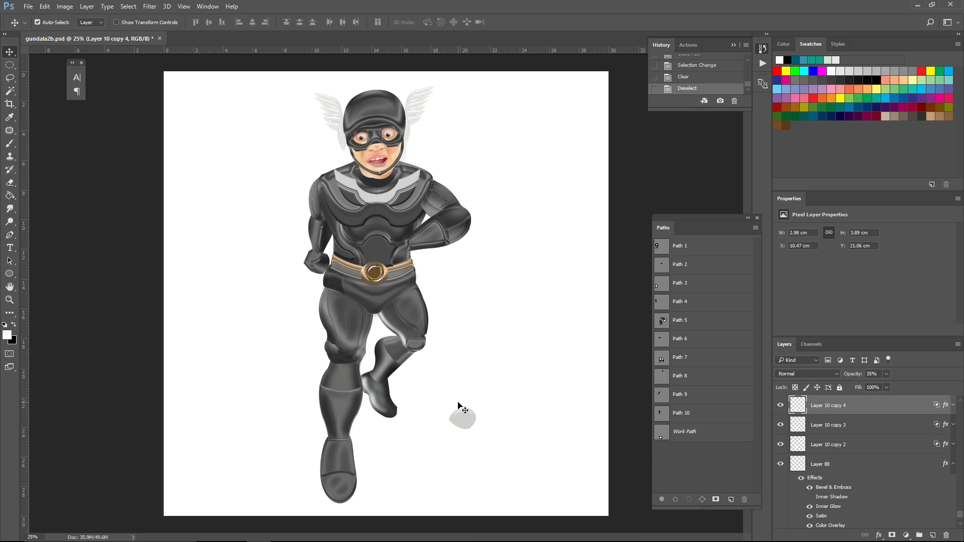
{"action": "left_click", "coordinate": [342, 476]}
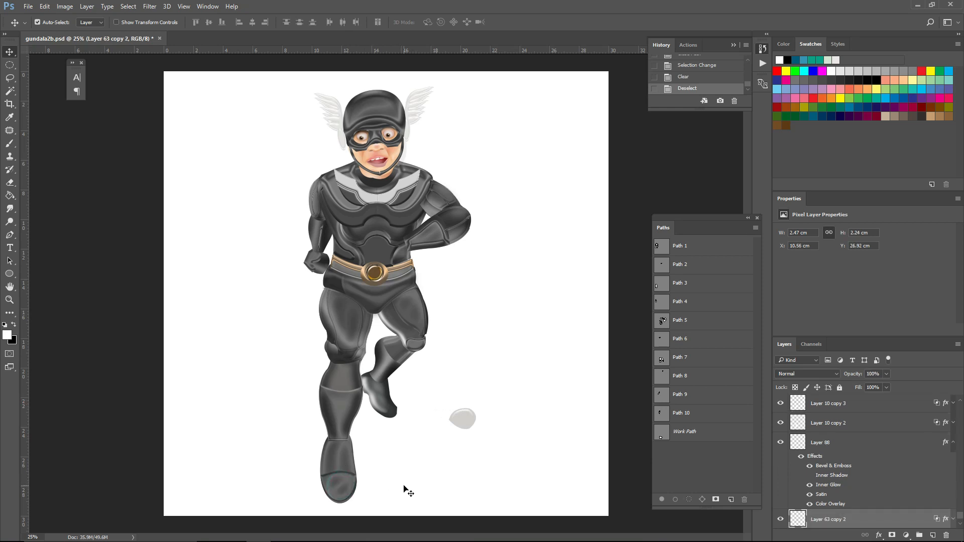
{"action": "right_click", "coordinate": [852, 521]}
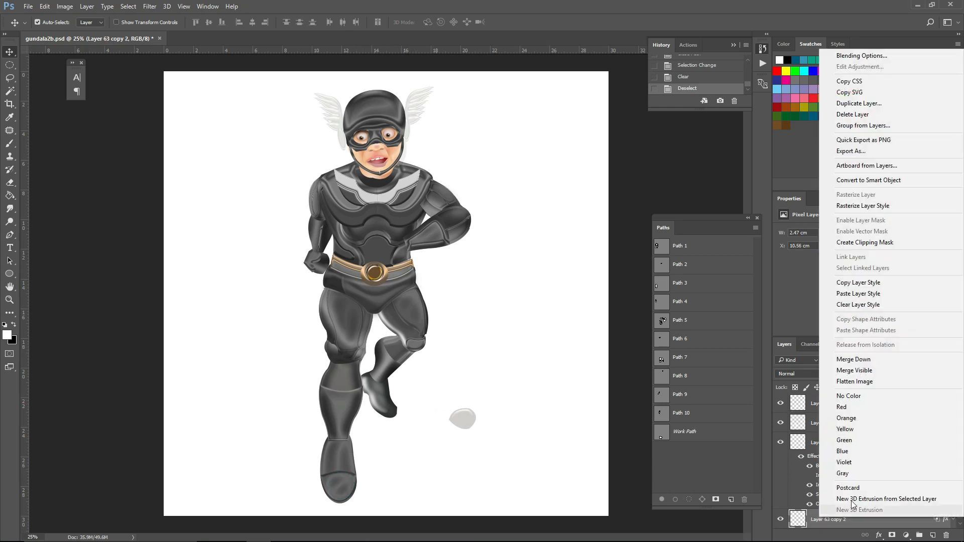
{"action": "left_click", "coordinate": [874, 103]}
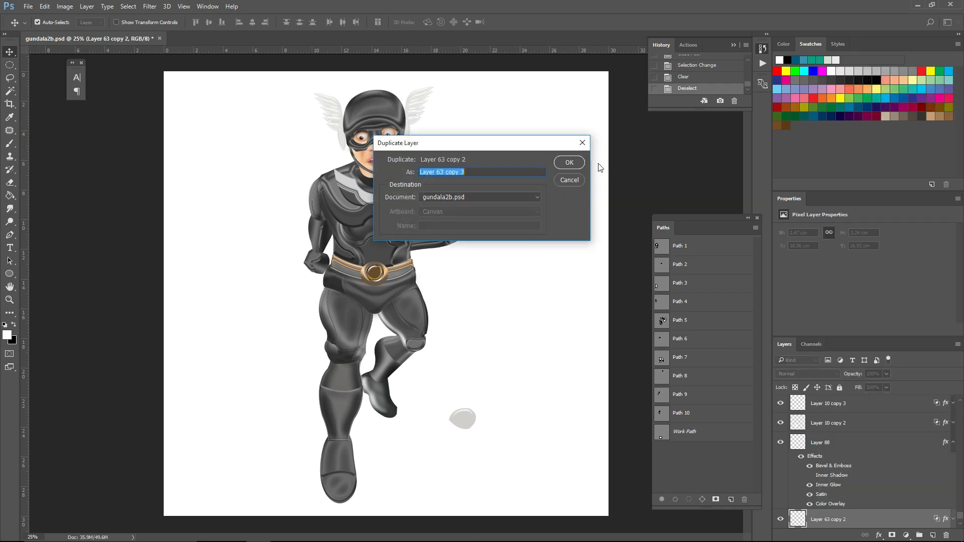
{"action": "left_click", "coordinate": [570, 162]}
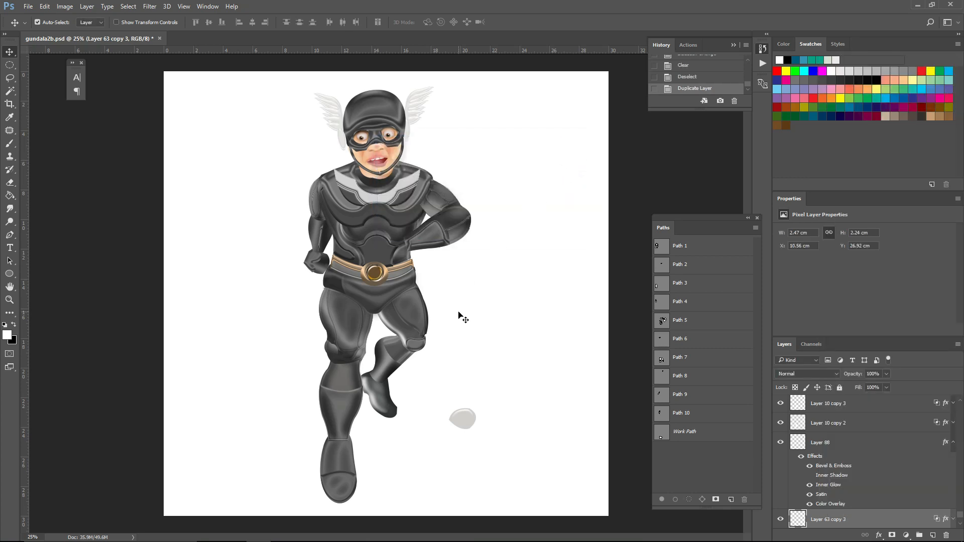
- Copy the layer style of the bent leg's boot, Layer 88, and paste it onto the toe section, Layer 63 copy 3
{"action": "left_click", "coordinate": [395, 415]}
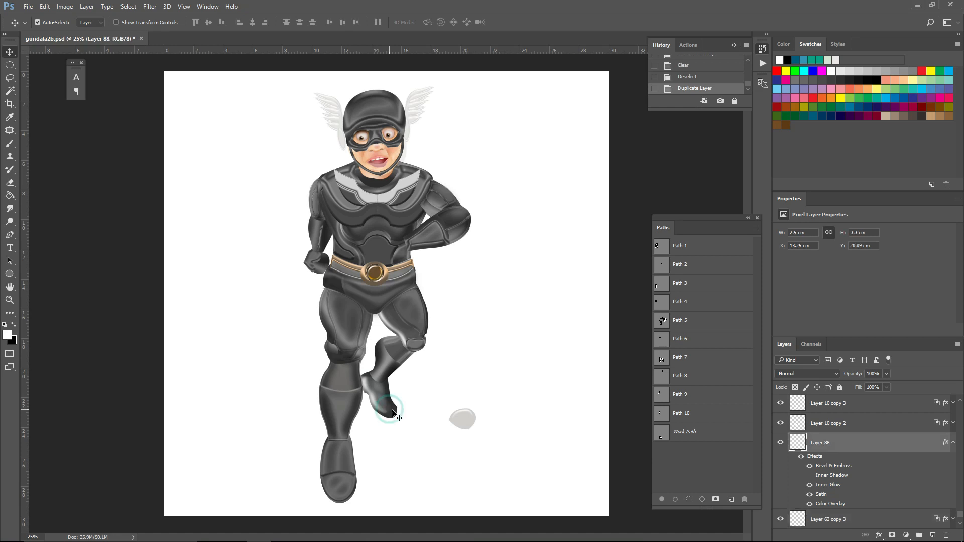
{"action": "right_click", "coordinate": [834, 440]}
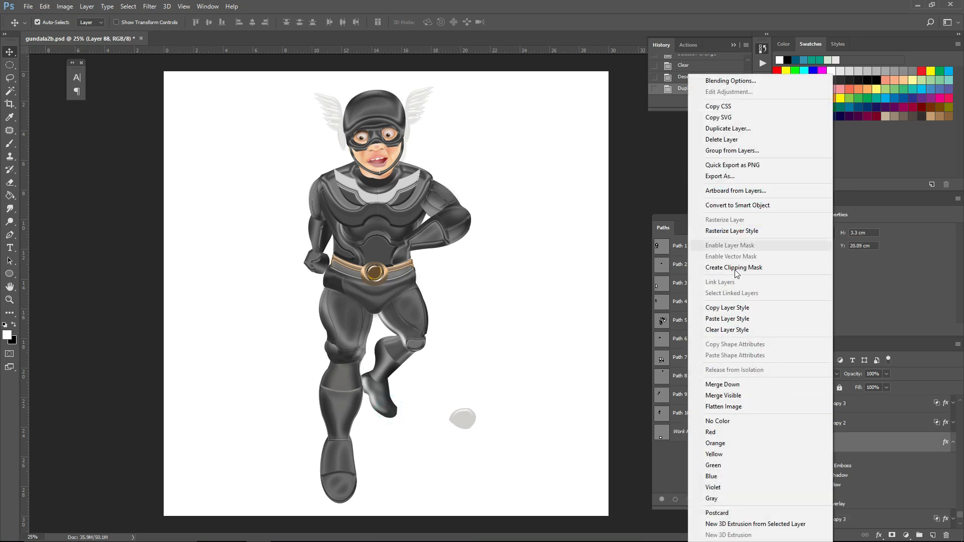
{"action": "left_click", "coordinate": [726, 308]}
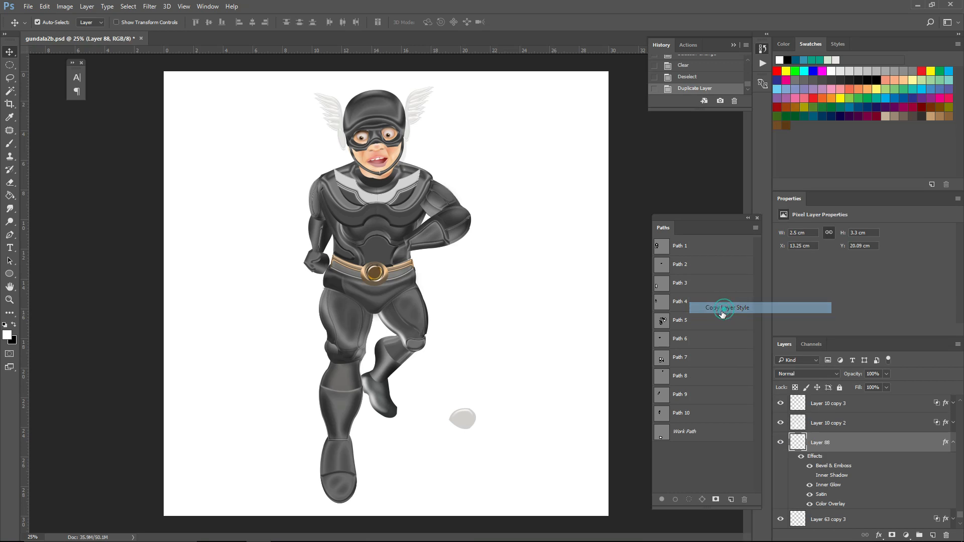
{"action": "left_click", "coordinate": [343, 480]}
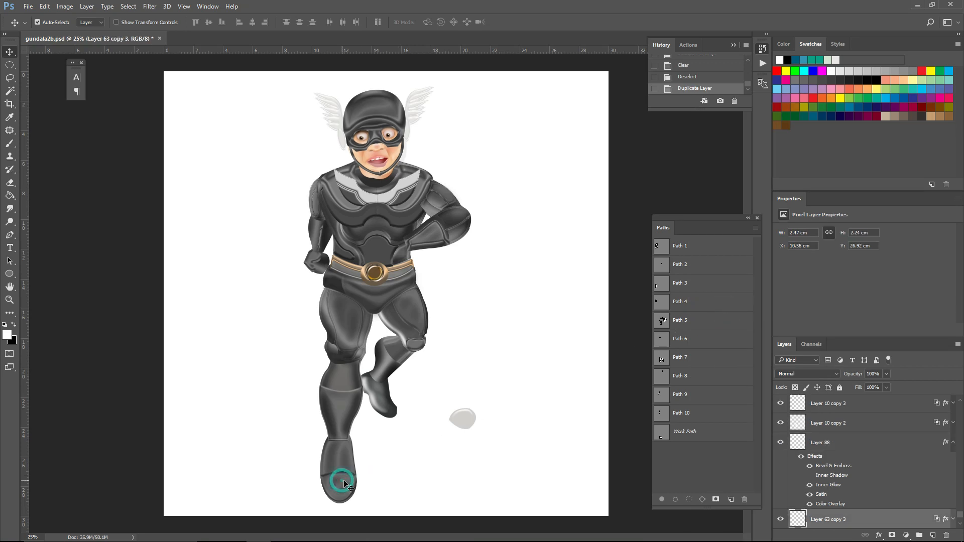
{"action": "right_click", "coordinate": [865, 519]}
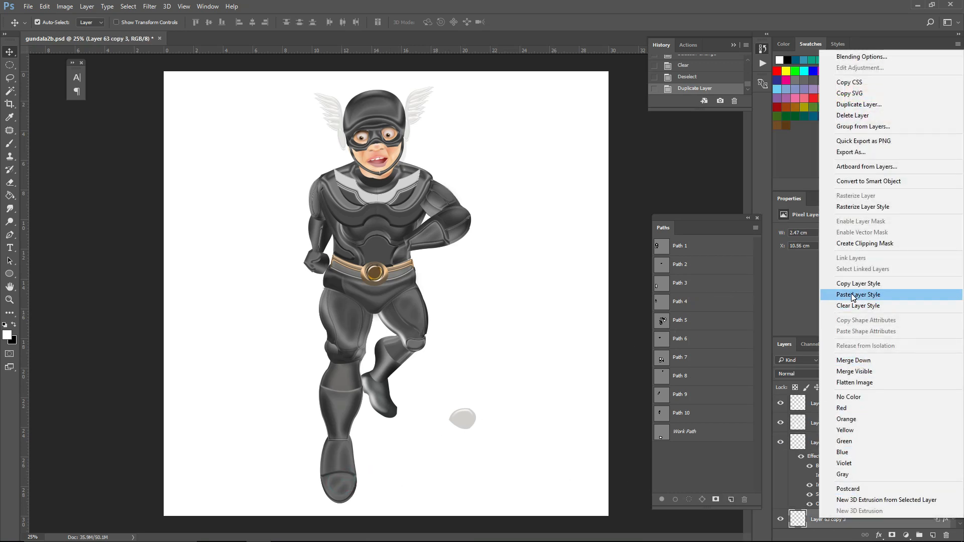
{"action": "left_click", "coordinate": [834, 300]}
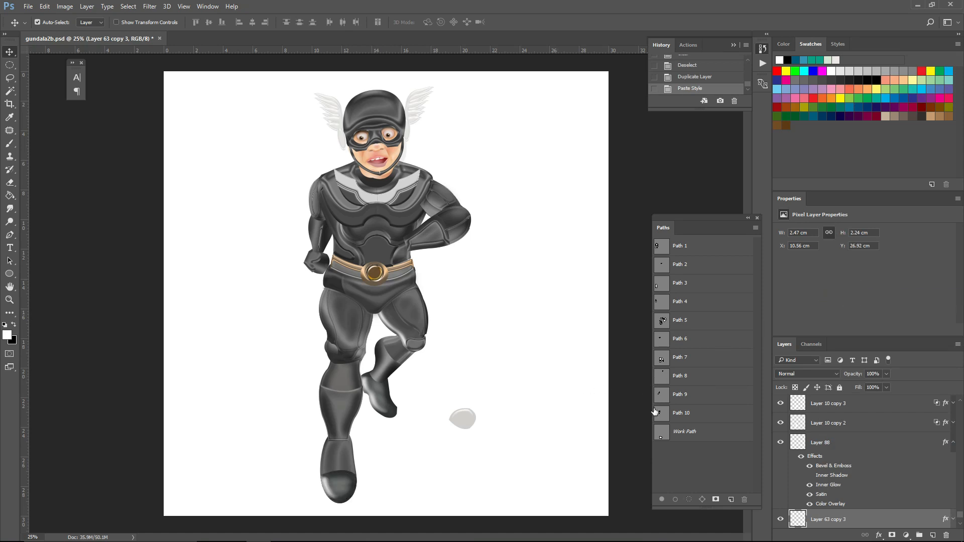
- Reduce the Bevel & Emboss size to 40 px in the layer style of Layer 63 copy 3
{"action": "left_click", "coordinate": [863, 522]}
{"action": "double_click", "coordinate": [863, 522]}
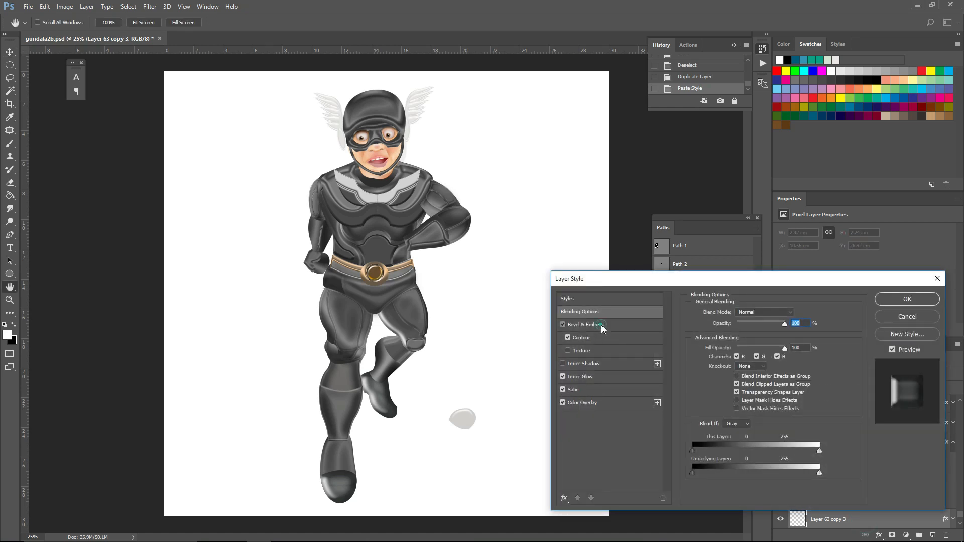
{"action": "left_click", "coordinate": [601, 325]}
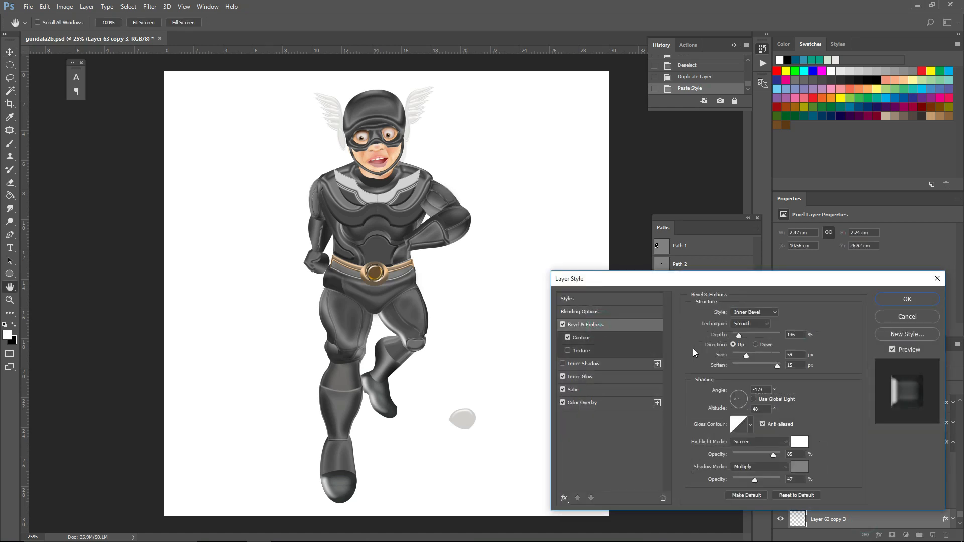
{"action": "left_click", "coordinate": [743, 356]}
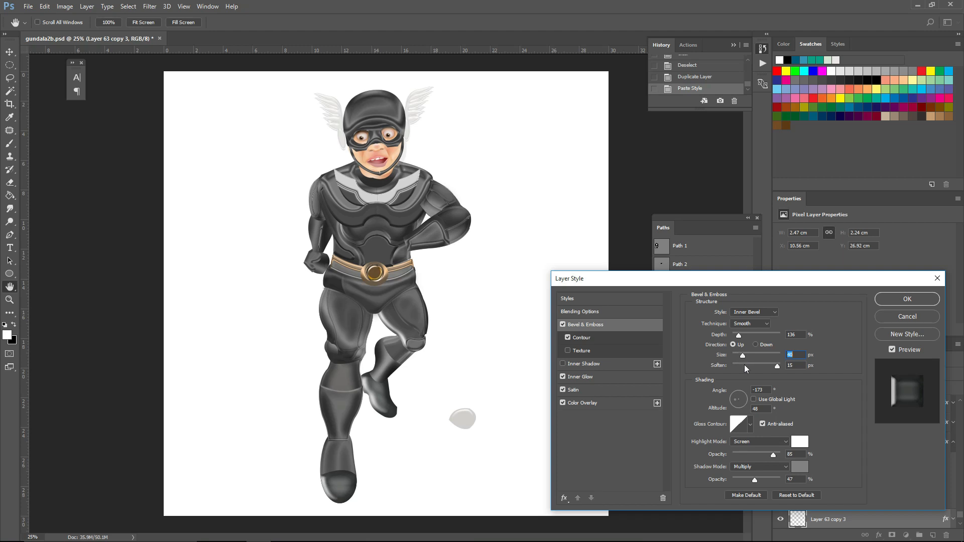
- Compare the toe section with and without Inner Glow and Satin, keeping Inner Glow on and turning Satin off
{"action": "left_click", "coordinate": [565, 377]}
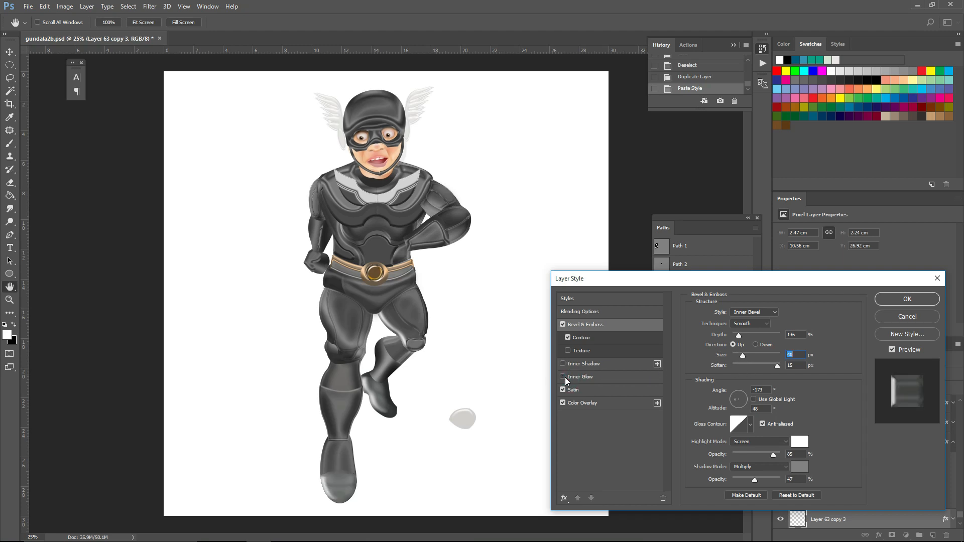
{"action": "left_click", "coordinate": [565, 377]}
{"action": "left_click", "coordinate": [563, 390]}
{"action": "left_click", "coordinate": [563, 390]}
{"action": "left_click", "coordinate": [563, 390]}
{"action": "left_click", "coordinate": [563, 390]}
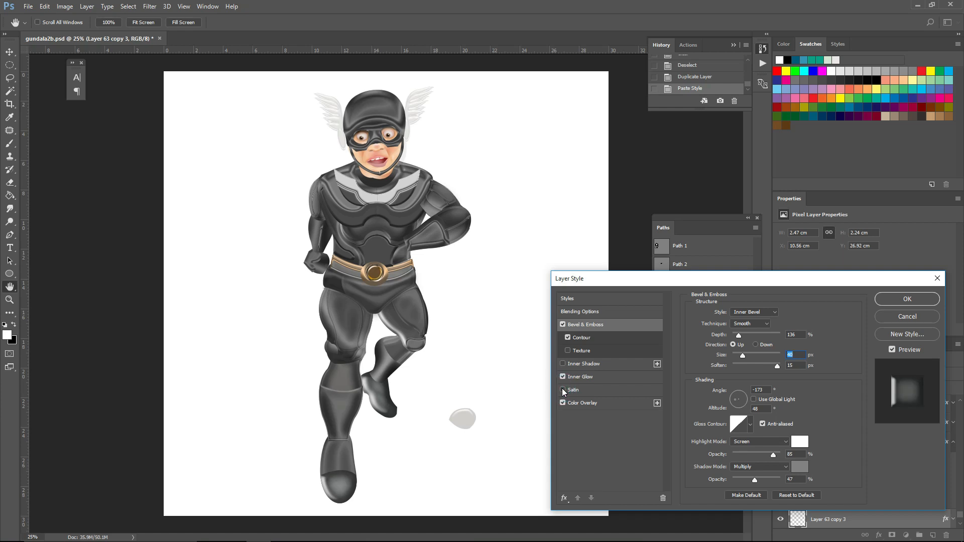
- Raise the toe section's Color Overlay opacity to about 89% and apply the layer style
{"action": "left_click", "coordinate": [577, 403]}
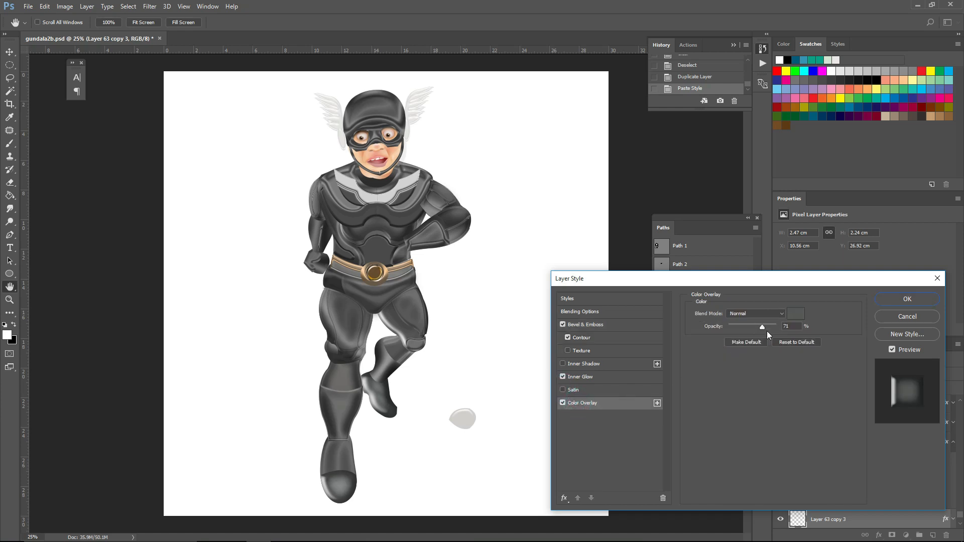
{"action": "left_click_drag", "start_coordinate": [761, 326], "coordinate": [773, 329]}
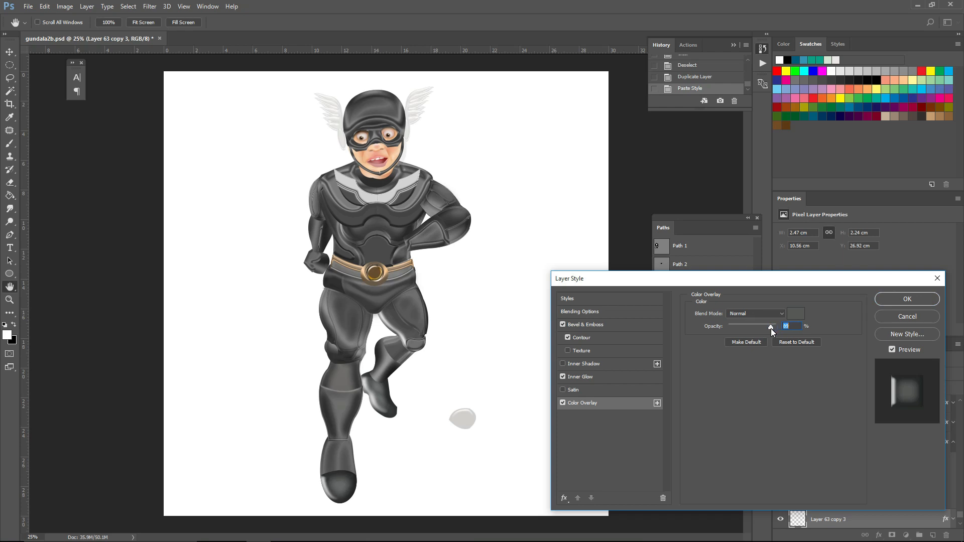
{"action": "left_click", "coordinate": [884, 301]}
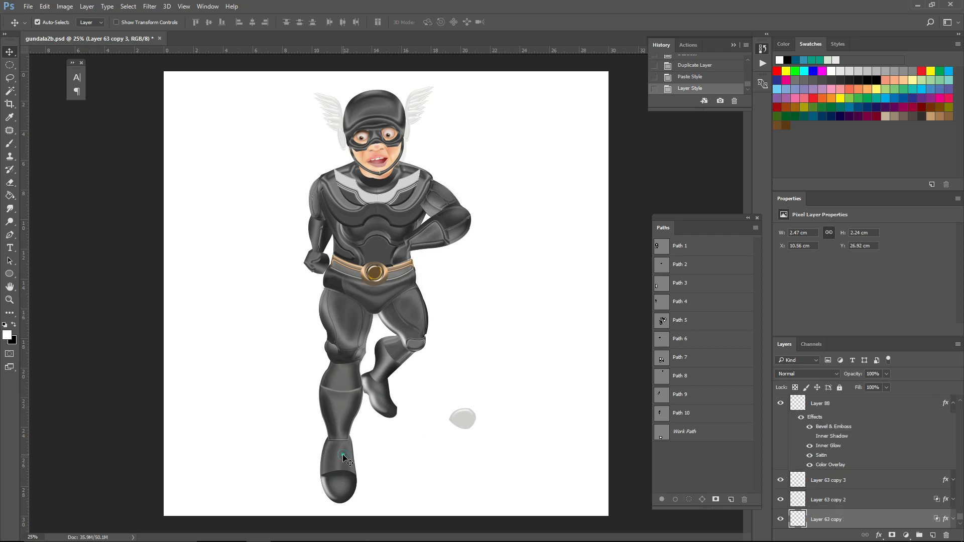
- Duplicate the straight leg's whole foot layer, Layer 63 copy, as Layer 63 copy 4 in the same document
{"action": "right_click", "coordinate": [849, 519]}
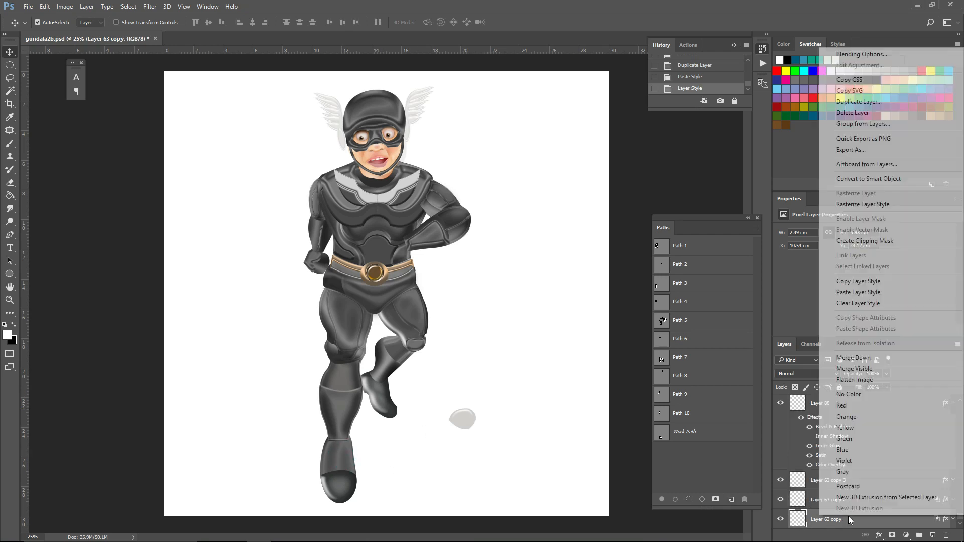
{"action": "left_click", "coordinate": [851, 102]}
{"action": "left_click", "coordinate": [571, 163]}
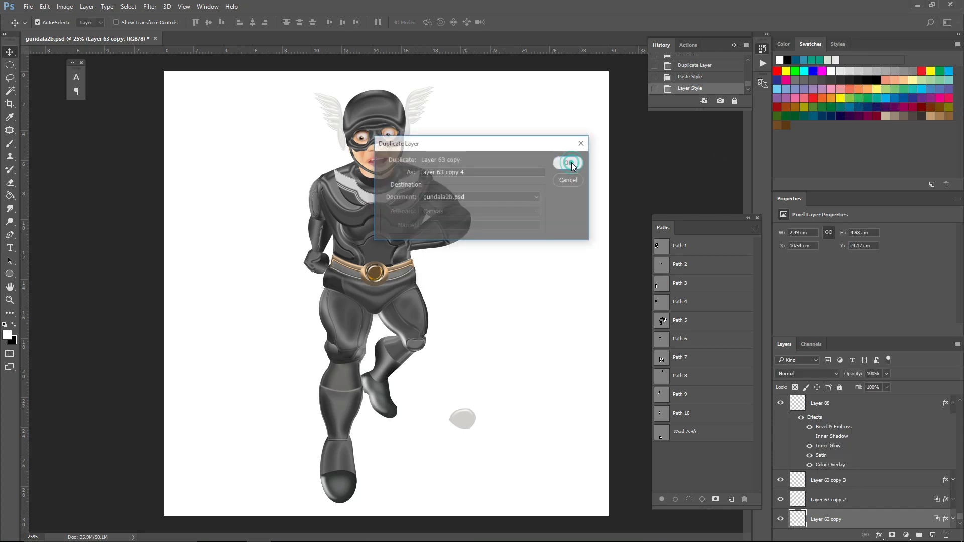
- Copy the toe section's layer style from Layer 63 copy 3 and paste it onto the foot duplicate, Layer 63 copy 4
{"action": "left_click", "coordinate": [341, 478]}
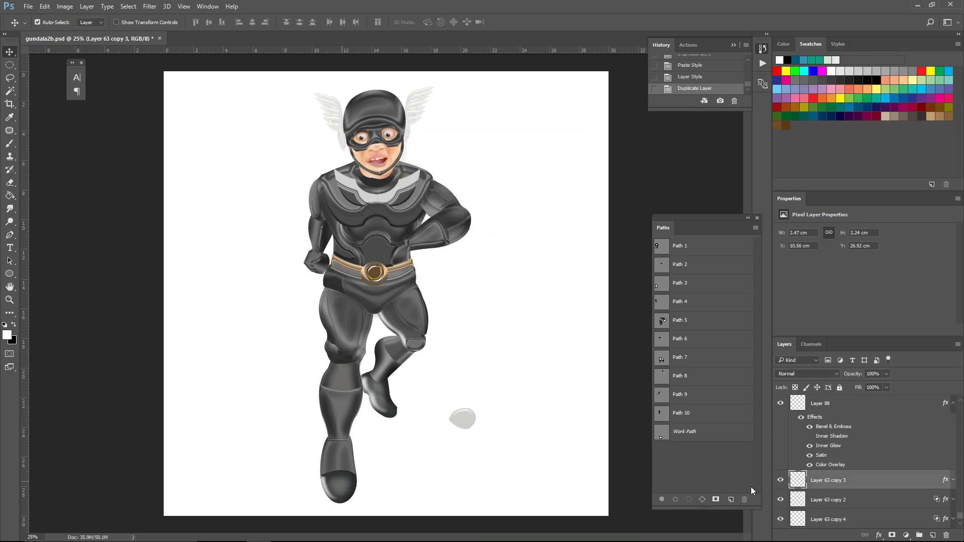
{"action": "right_click", "coordinate": [875, 477]}
{"action": "left_click", "coordinate": [858, 242]}
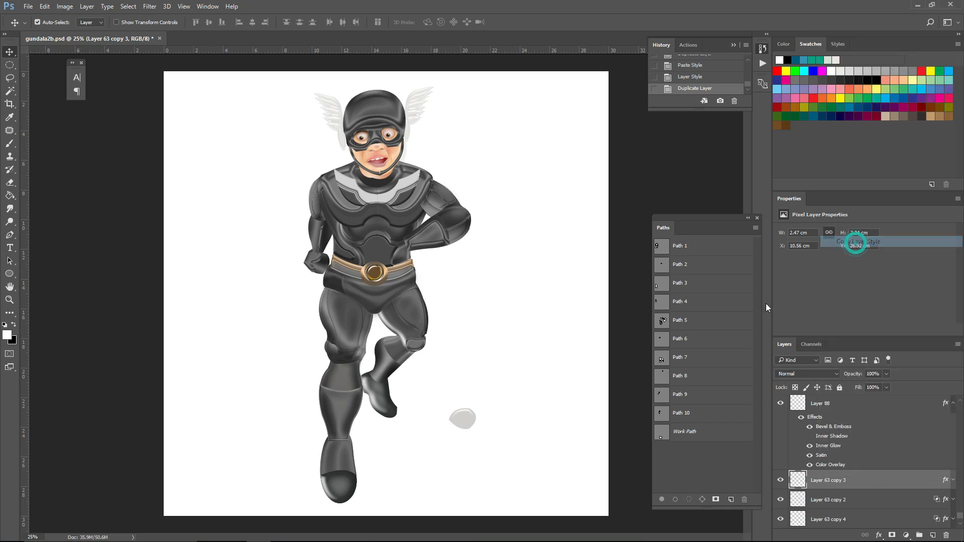
{"action": "left_click", "coordinate": [341, 455]}
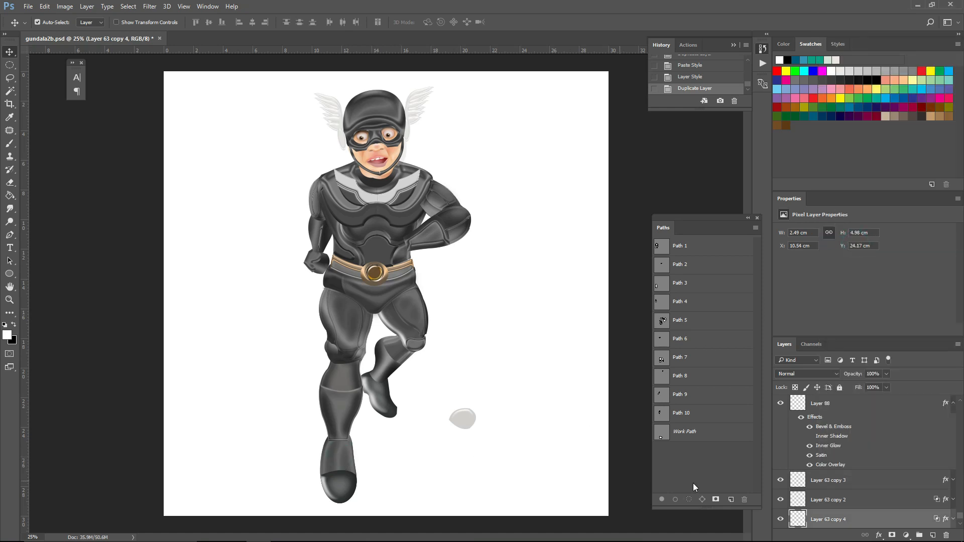
{"action": "right_click", "coordinate": [865, 523]}
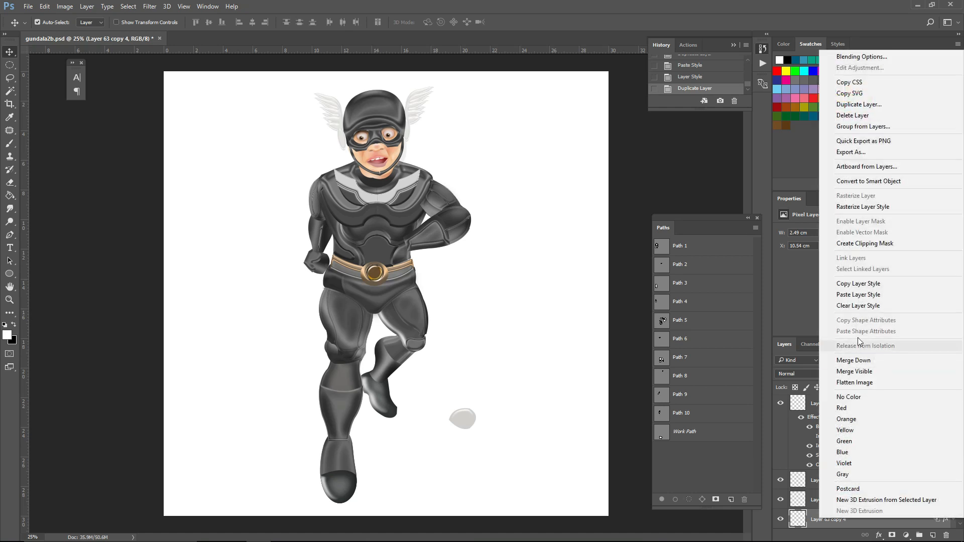
{"action": "left_click", "coordinate": [848, 295]}
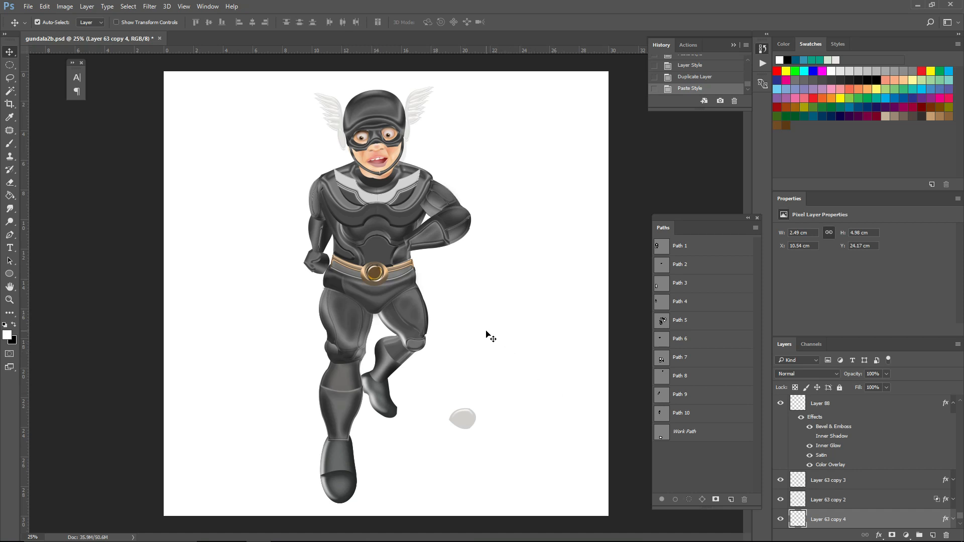
- Delete the light grey spare piece beside the legs, Layer 16 copy
{"action": "left_click", "coordinate": [464, 420]}
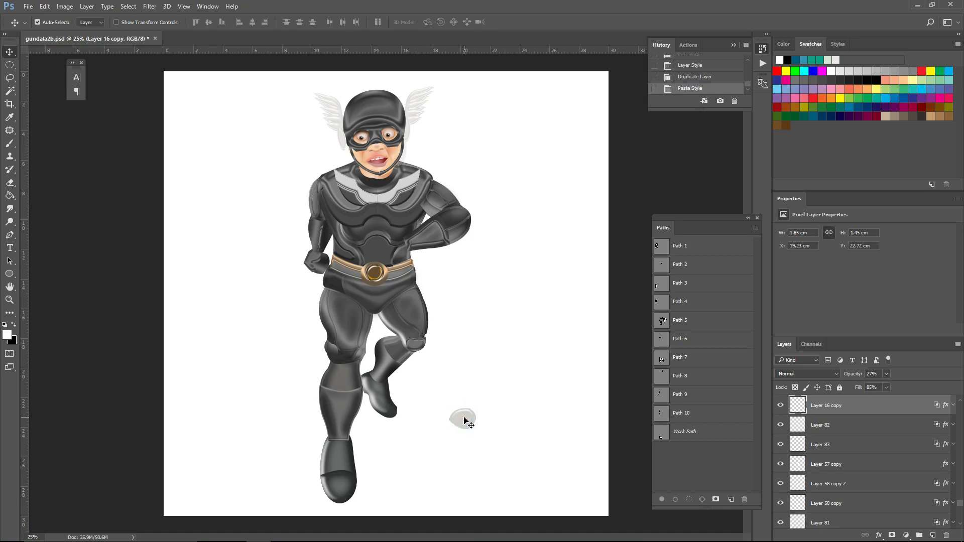
{"action": "key", "text": "Delete"}
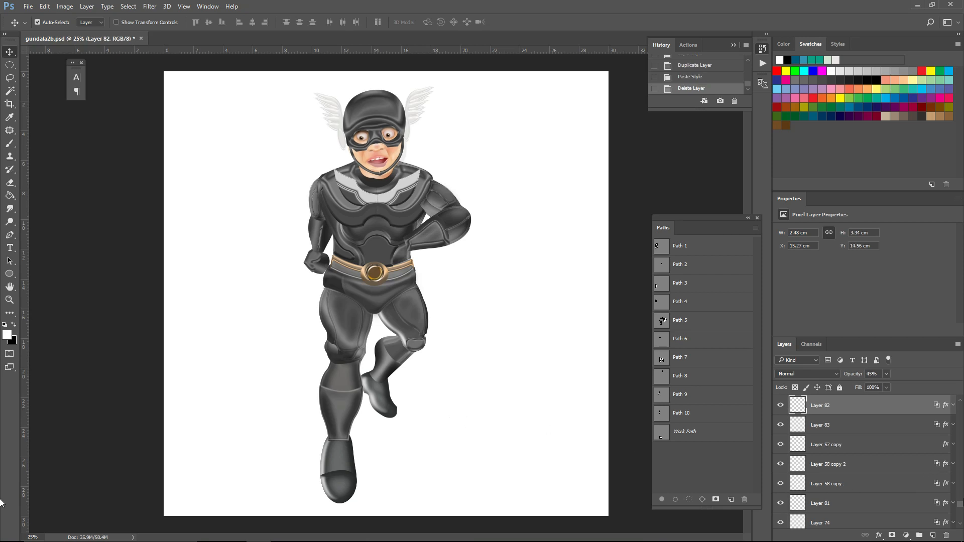
- Hide the Background layer and delete the stray white blob beside the bent arm, Layer 77
{"action": "left_click_drag", "start_coordinate": [960, 508], "coordinate": [956, 525]}
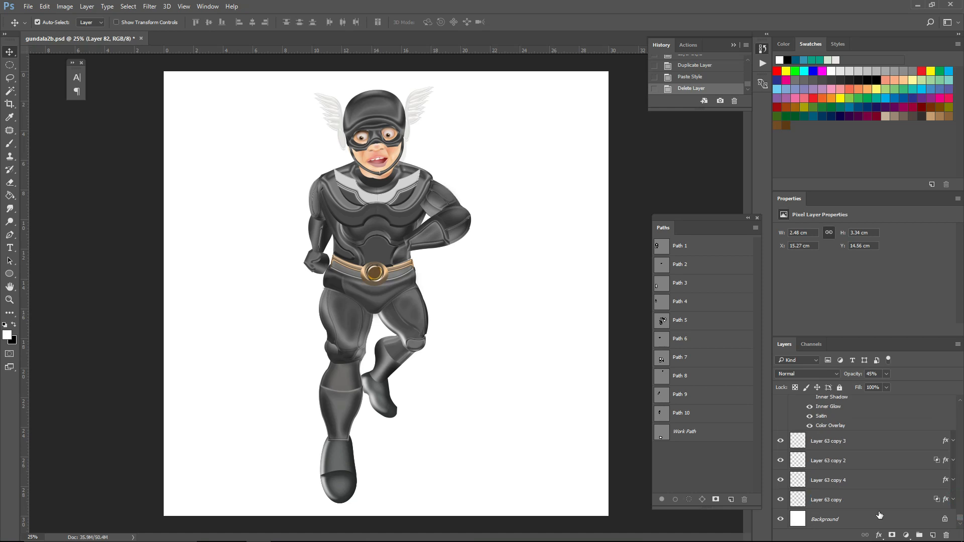
{"action": "left_click", "coordinate": [781, 521]}
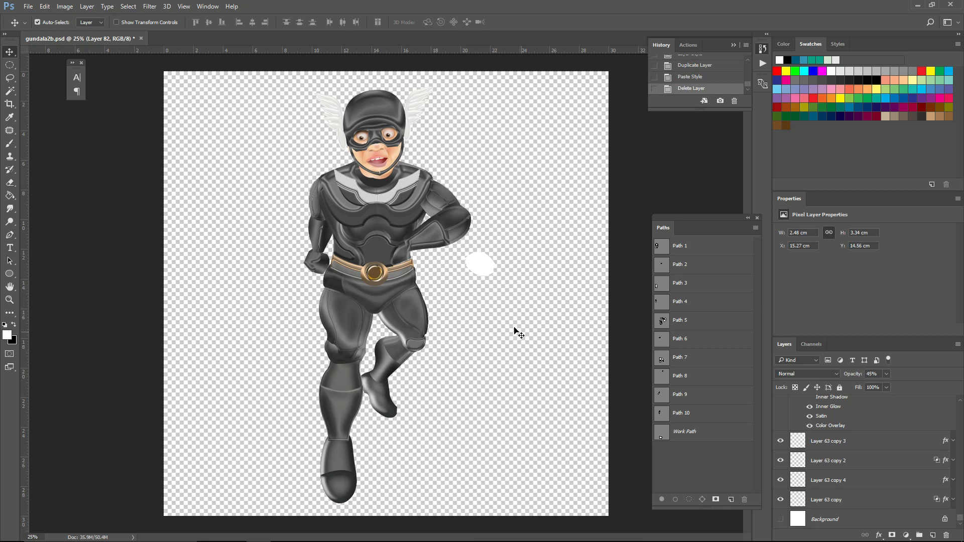
{"action": "left_click", "coordinate": [480, 269]}
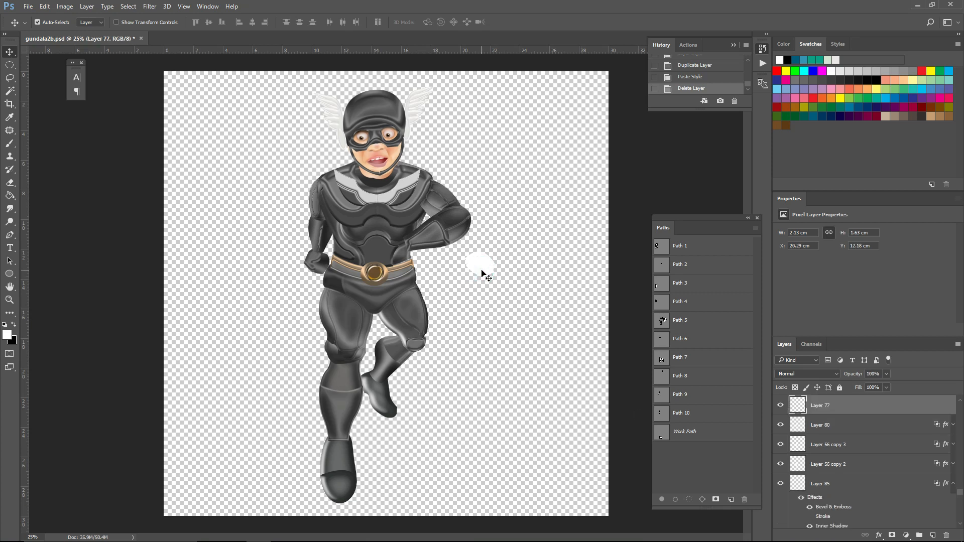
{"action": "key", "text": "Delete"}
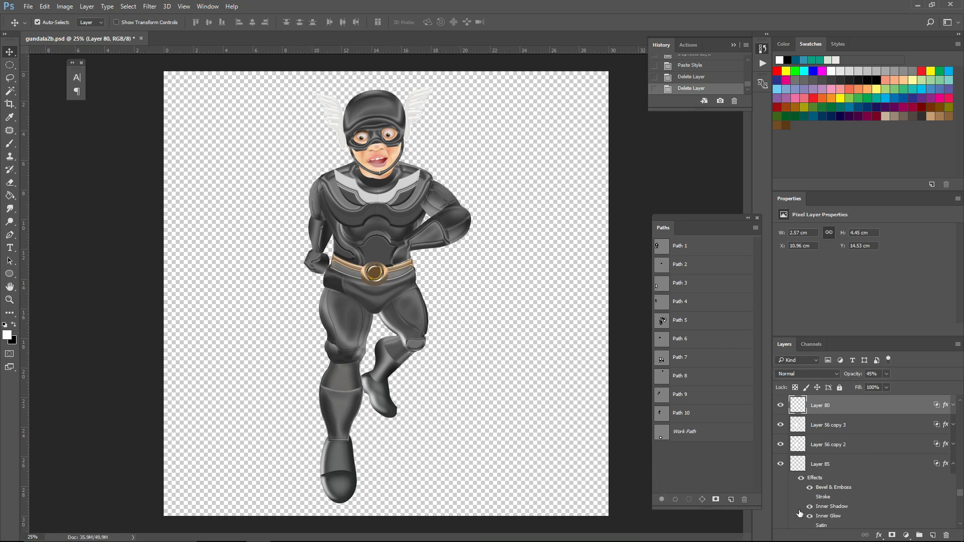
- Make the white Background layer visible again
{"action": "scroll", "coordinate": [895, 497], "scroll_direction": "down", "scroll_amount": 5}
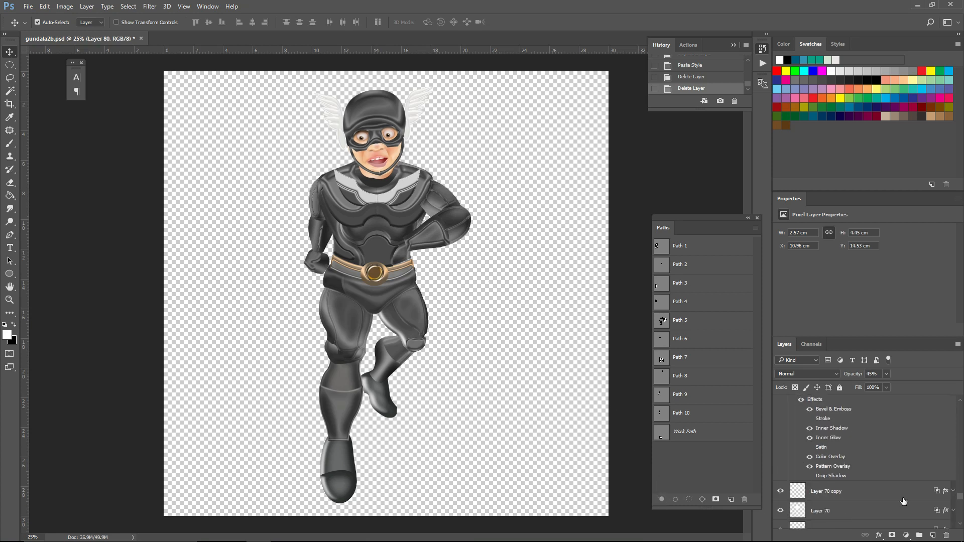
{"action": "scroll", "coordinate": [903, 501], "scroll_direction": "down", "scroll_amount": 2}
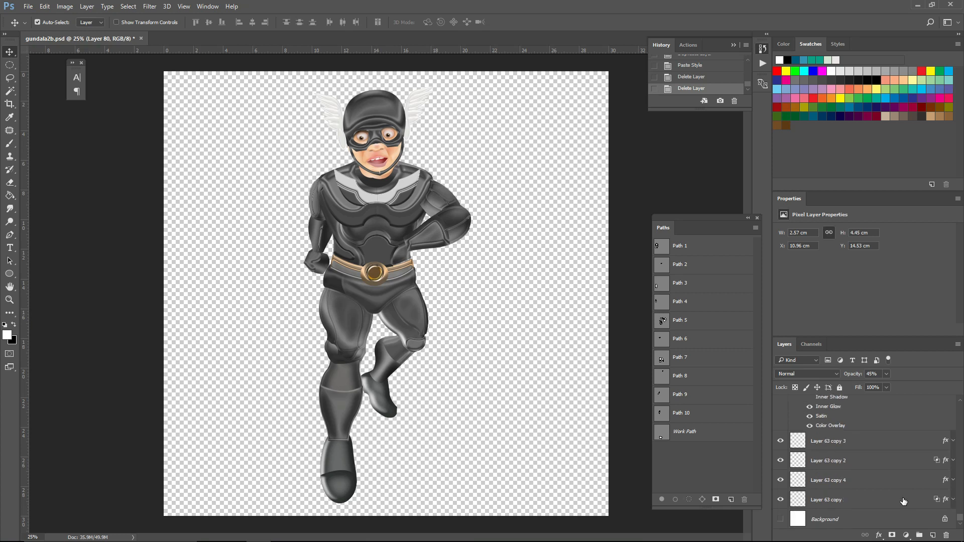
{"action": "left_click", "coordinate": [780, 520]}
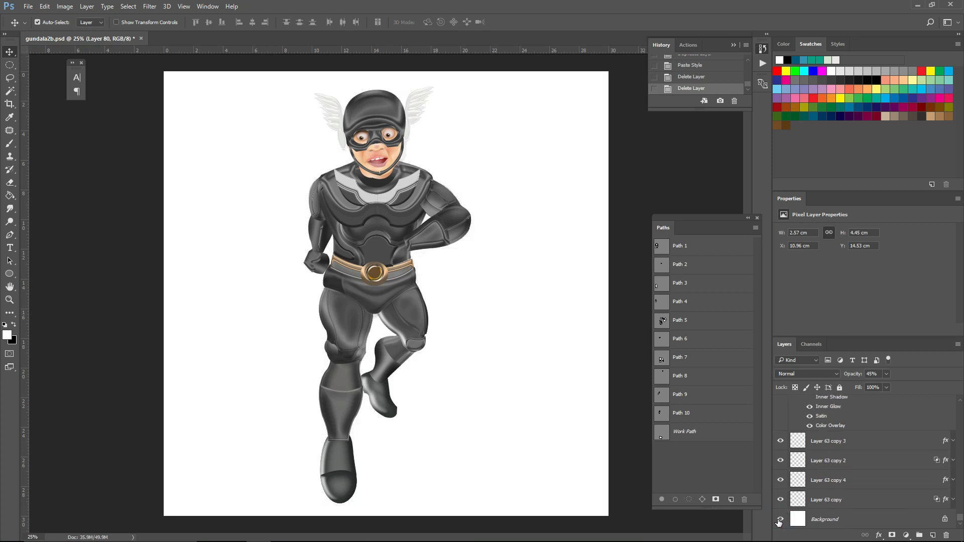
- Convert the locked Background into a regular, editable layer
{"action": "double_click", "coordinate": [856, 520]}
{"action": "left_click", "coordinate": [575, 173]}
{"action": "left_click", "coordinate": [836, 520]}
- Apply a Color Overlay in light green, acd373, to the former background layer
{"action": "double_click", "coordinate": [836, 521]}
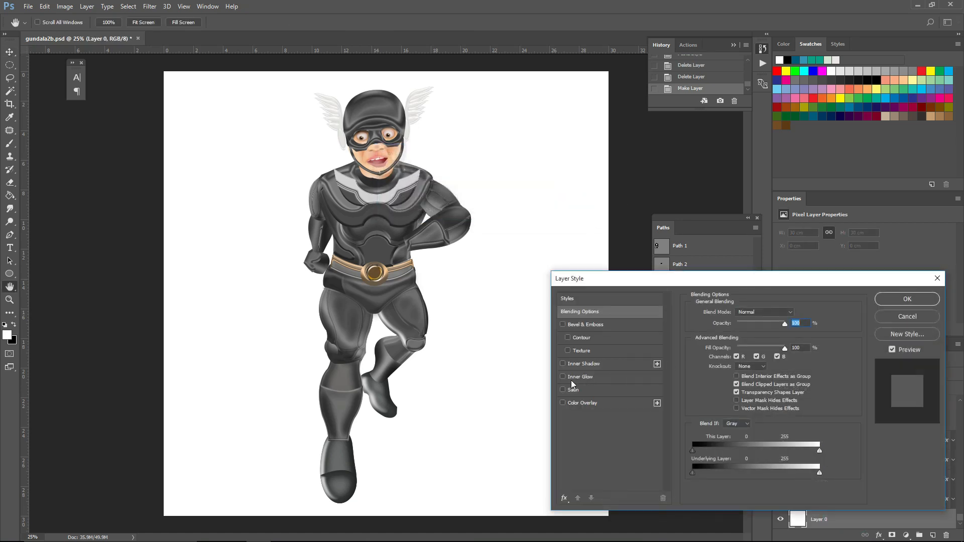
{"action": "left_click", "coordinate": [563, 403]}
{"action": "left_click", "coordinate": [584, 404]}
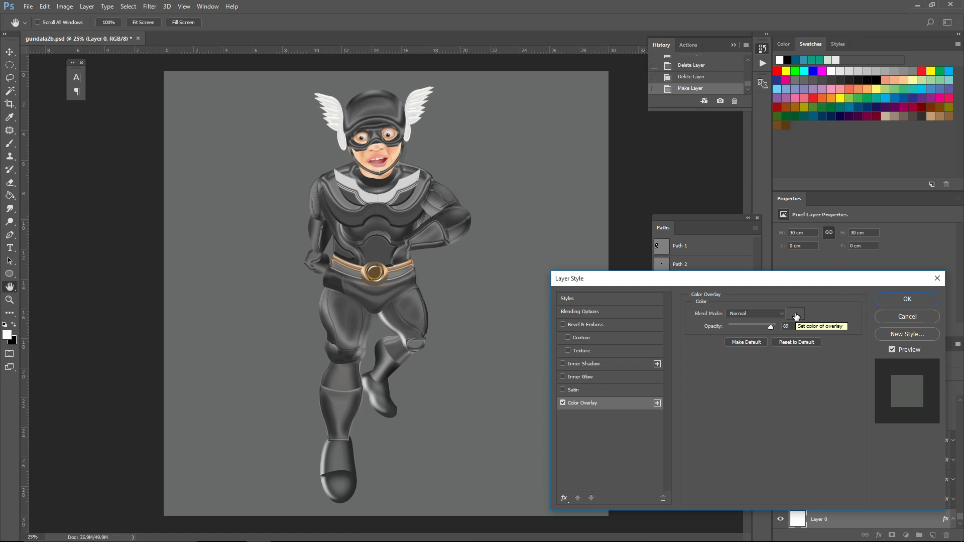
{"action": "left_click", "coordinate": [796, 315]}
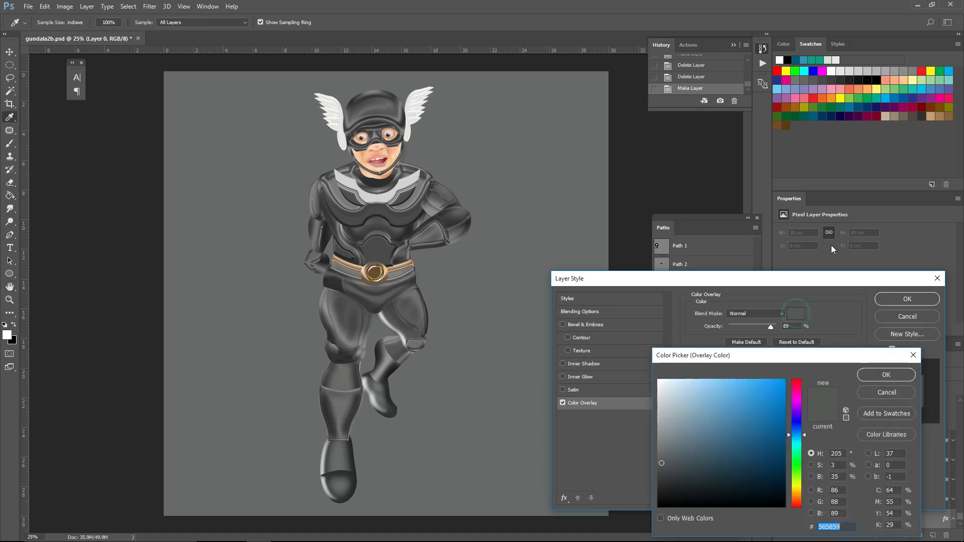
{"action": "left_click", "coordinate": [887, 89]}
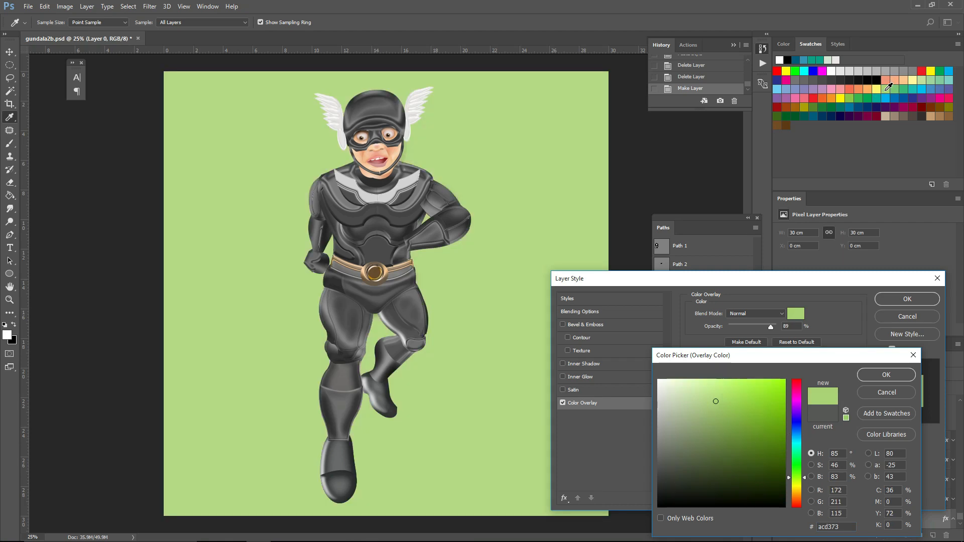
{"action": "left_click", "coordinate": [885, 374]}
{"action": "left_click", "coordinate": [907, 300]}
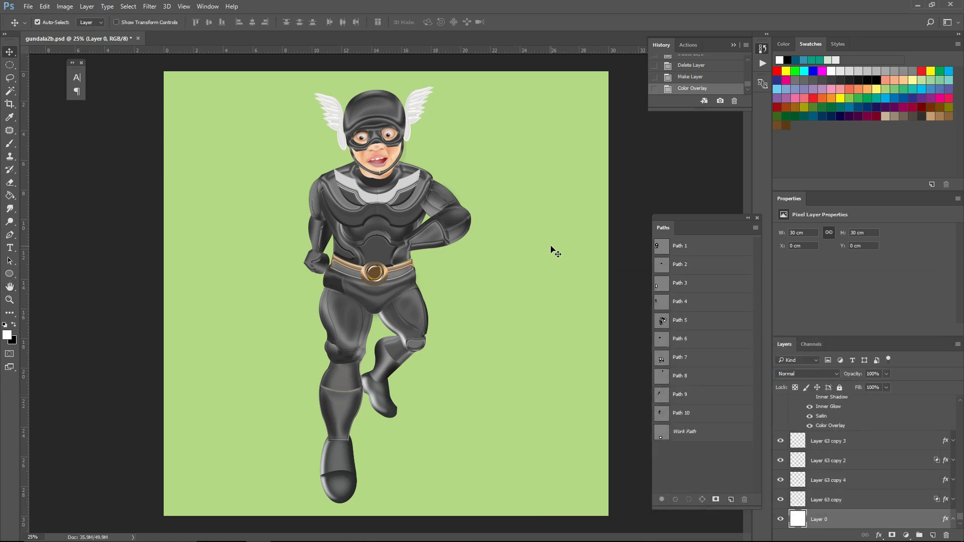